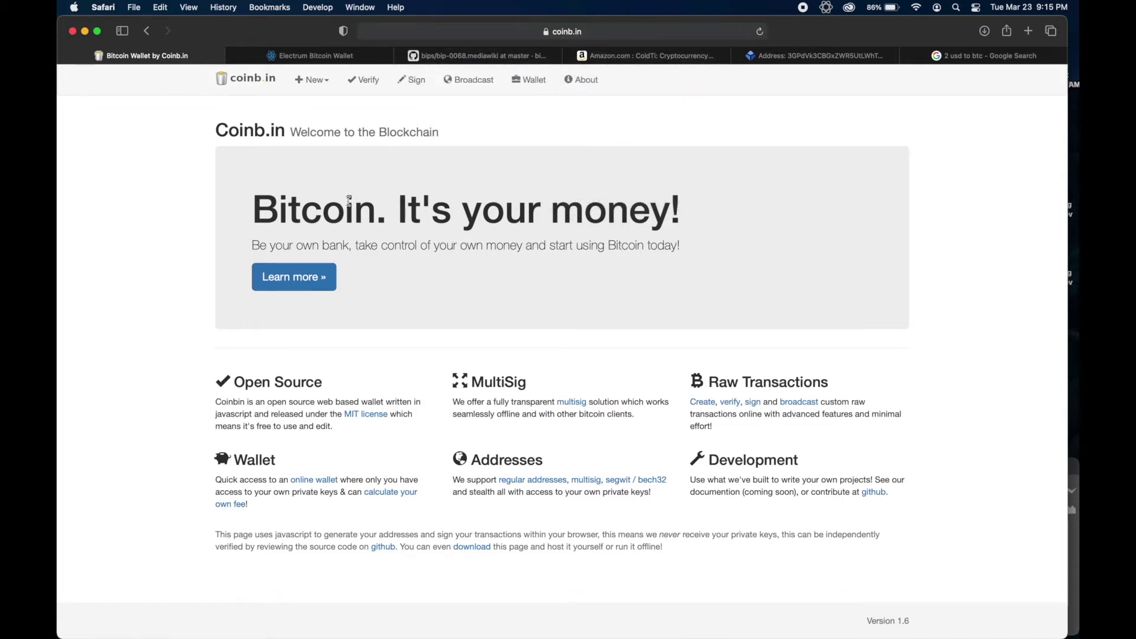
# Open Coinb.in's New Time Locked Address form from the New menu.
pyautogui.click(304, 284)
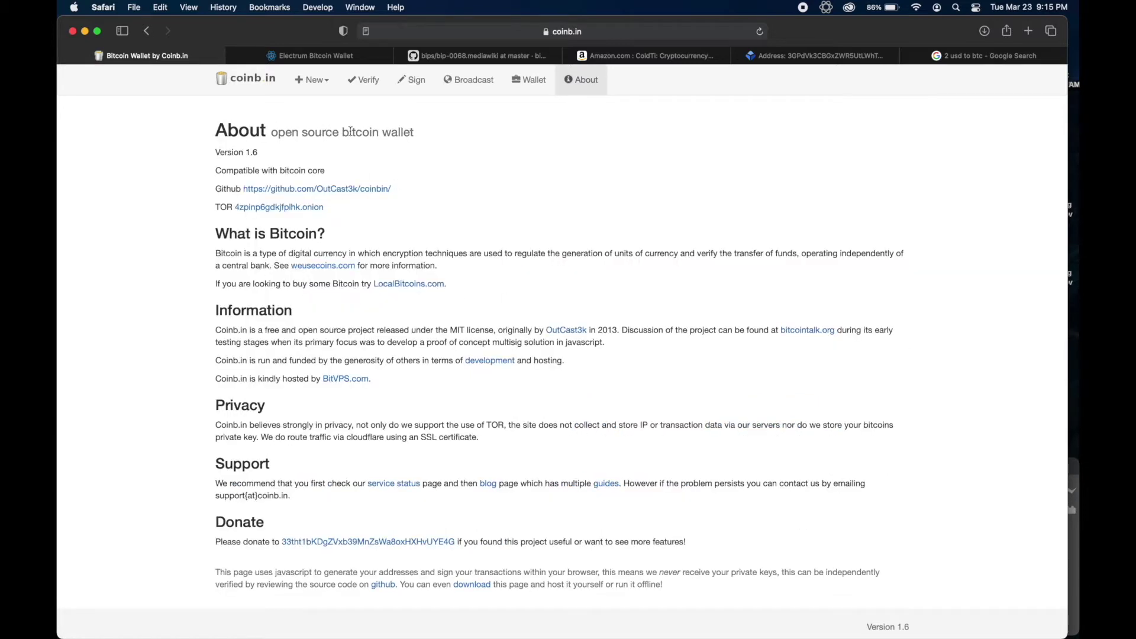
pyautogui.click(315, 81)
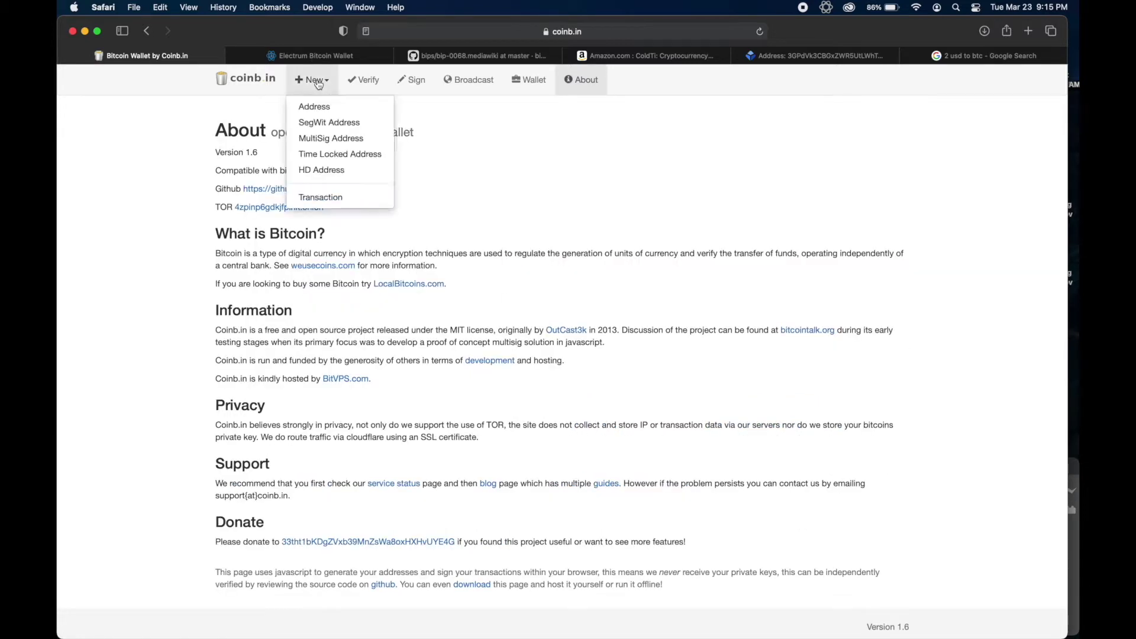
pyautogui.click(341, 154)
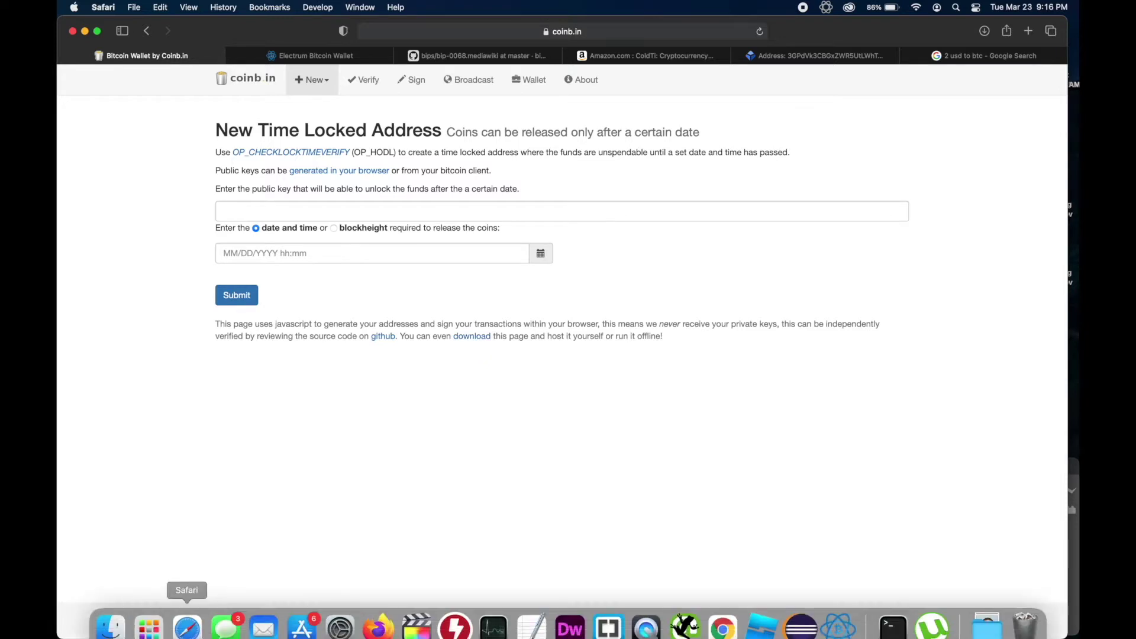
# Open index.html from Downloads > coinbin-master-2 to load the offline Coinb.in home page.
pyautogui.click(99, 605)
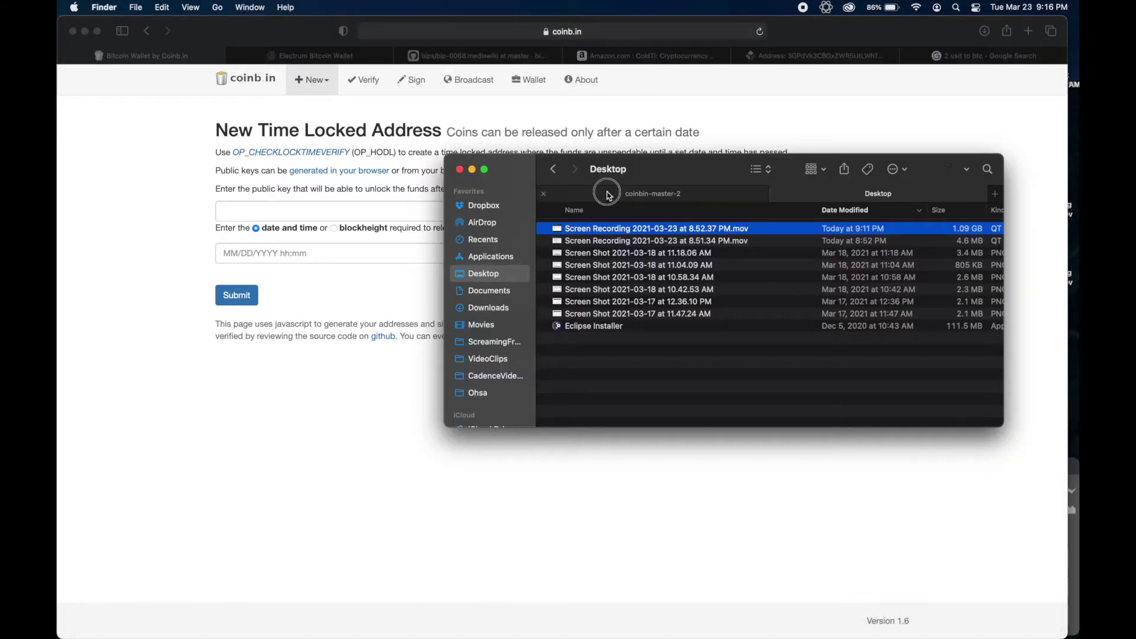
pyautogui.click(610, 195)
pyautogui.click(631, 366)
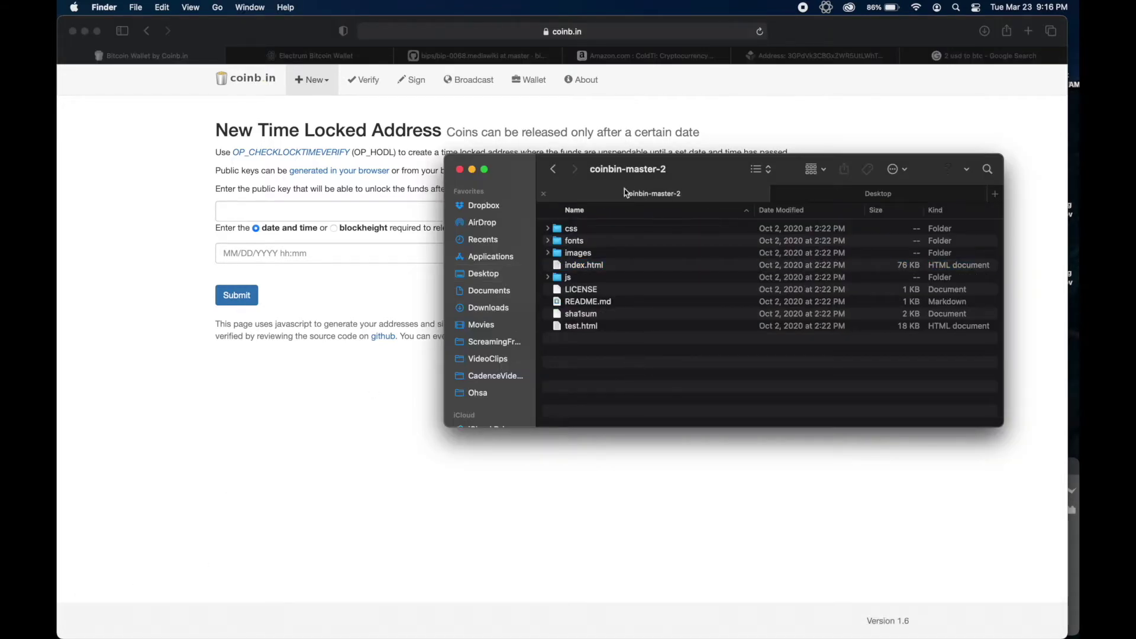
pyautogui.click(553, 170)
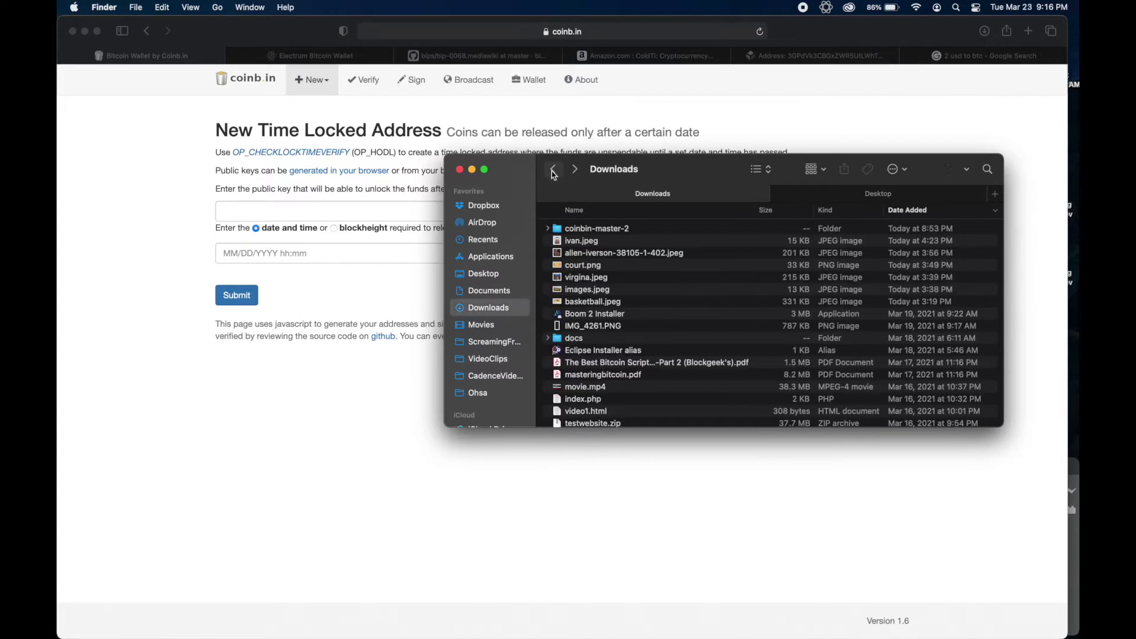
pyautogui.doubleClick(601, 232)
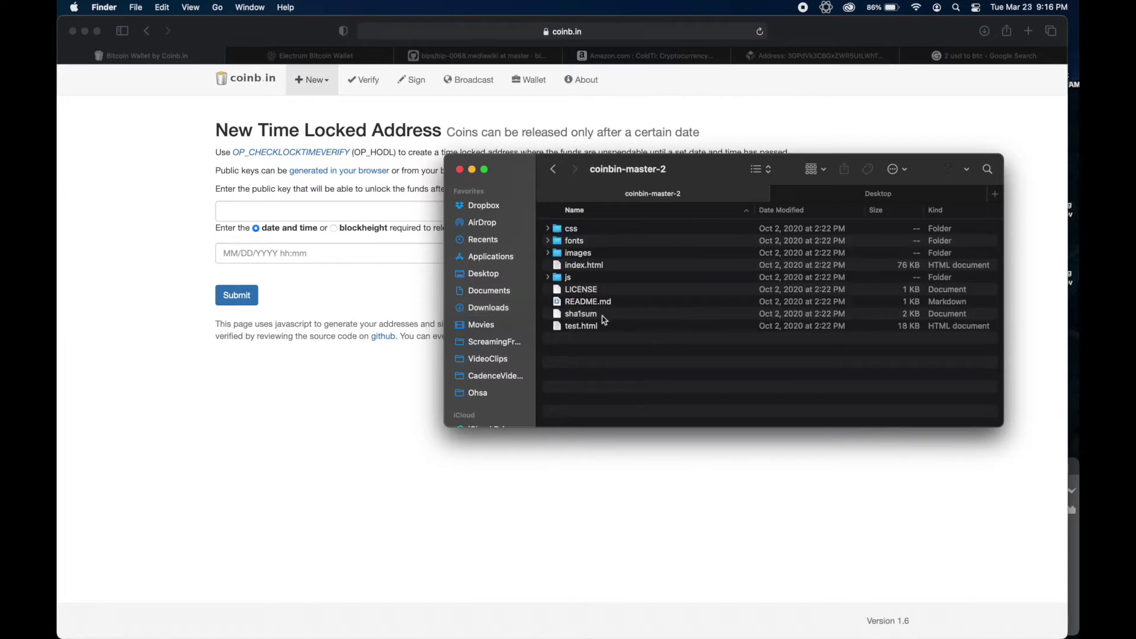
pyautogui.doubleClick(583, 267)
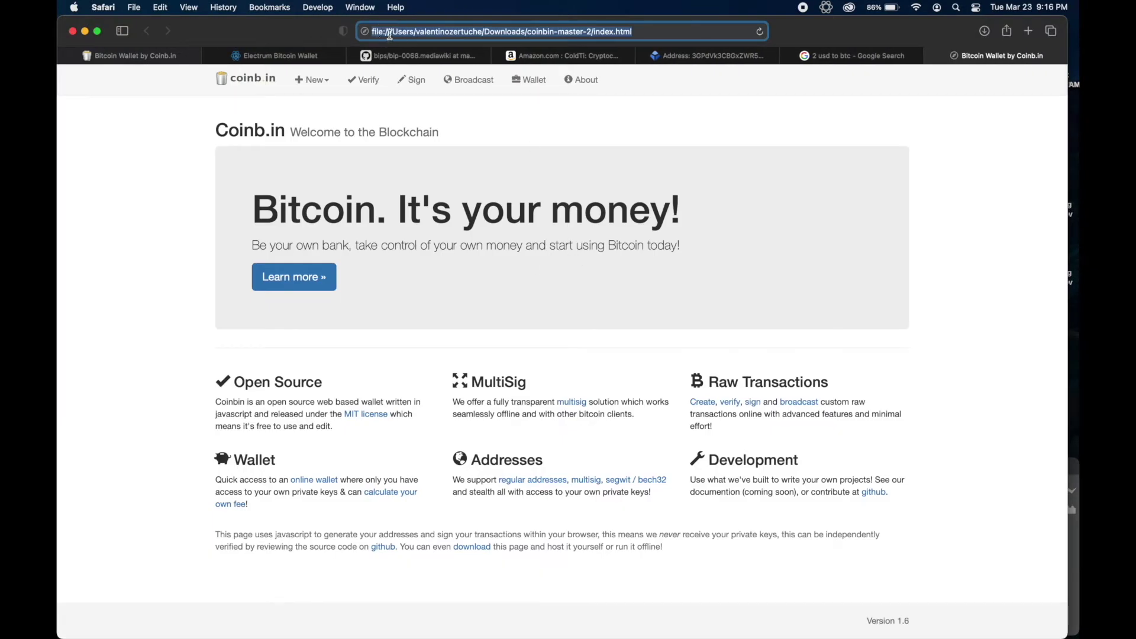
# Open the Time Locked Address form offline, move that tab second, and close the online coinb.in tab.
pyautogui.click(312, 82)
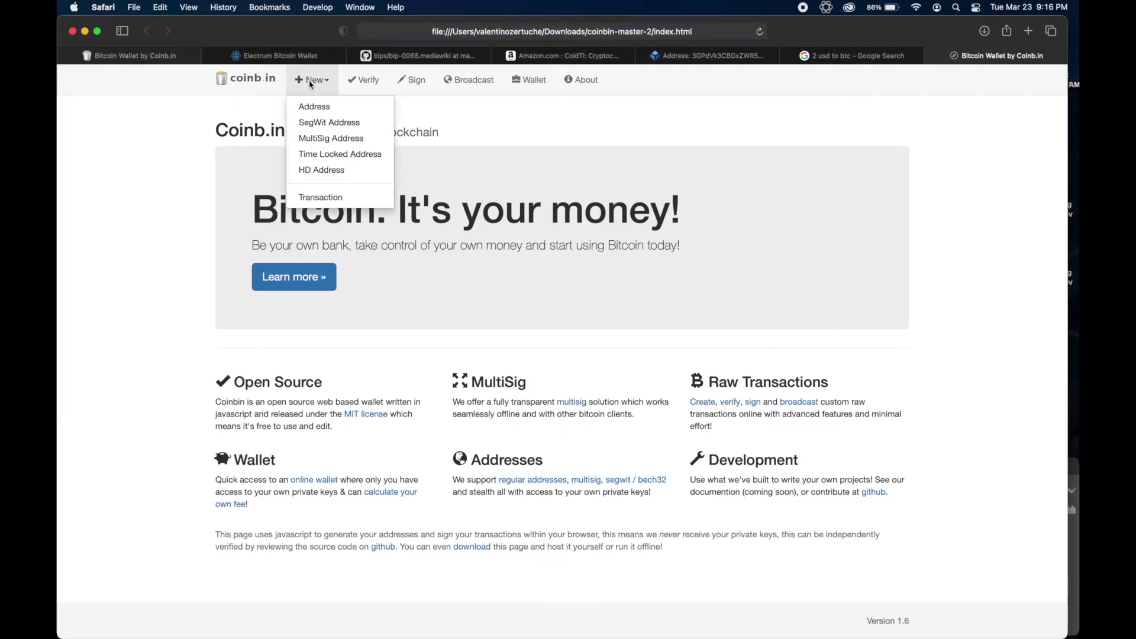
pyautogui.click(340, 155)
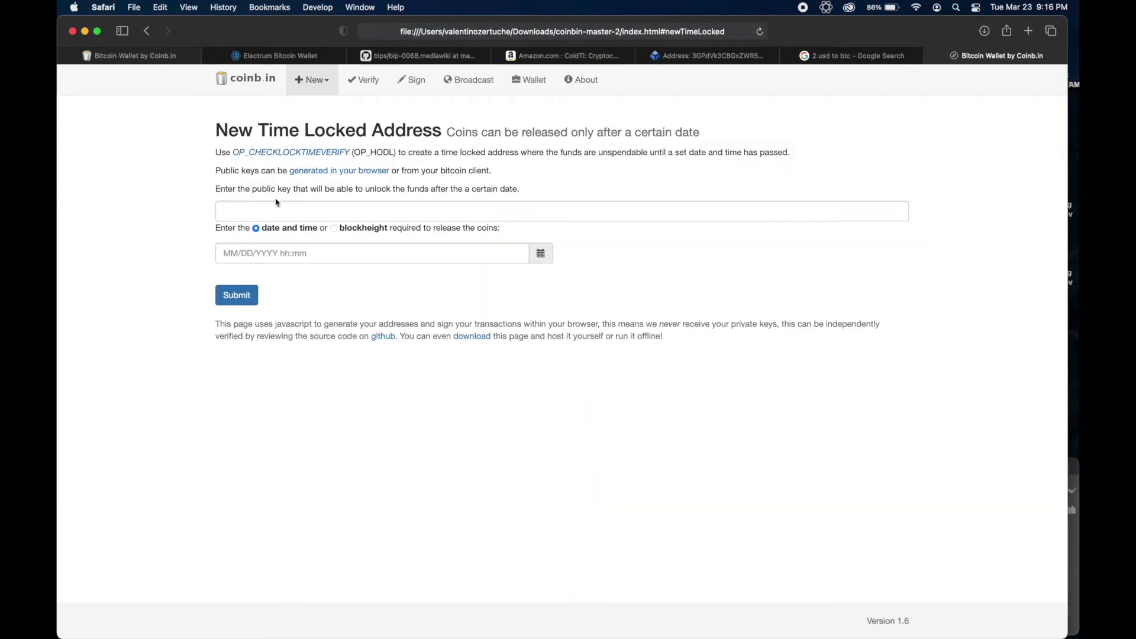
pyautogui.moveTo(966, 60); pyautogui.dragTo(284, 59)
pyautogui.click(160, 57)
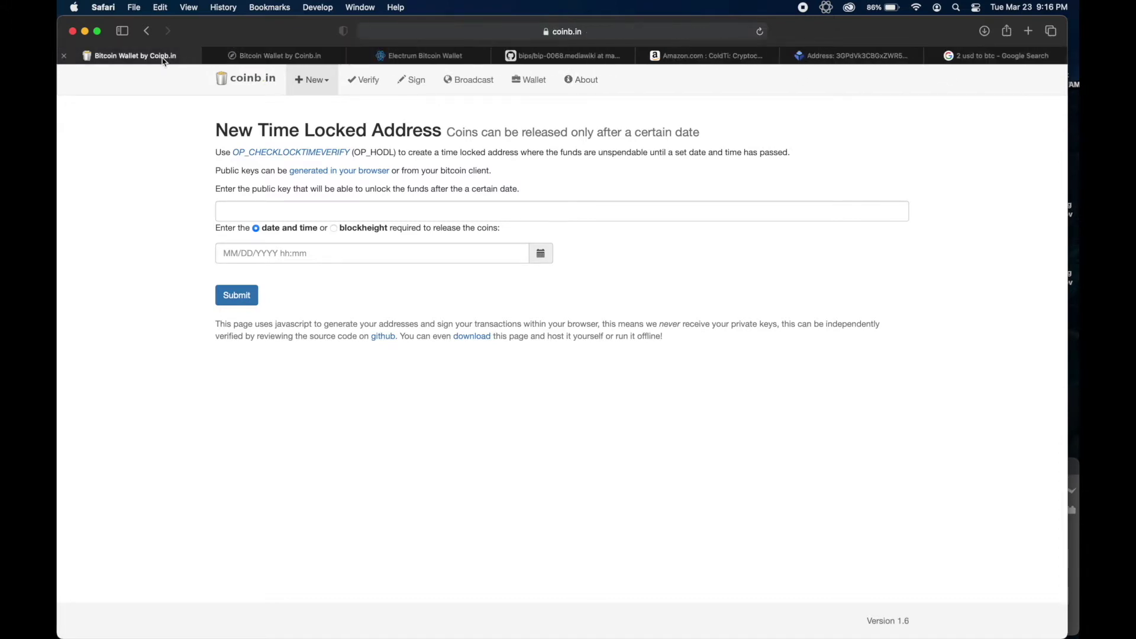
pyautogui.click(63, 56)
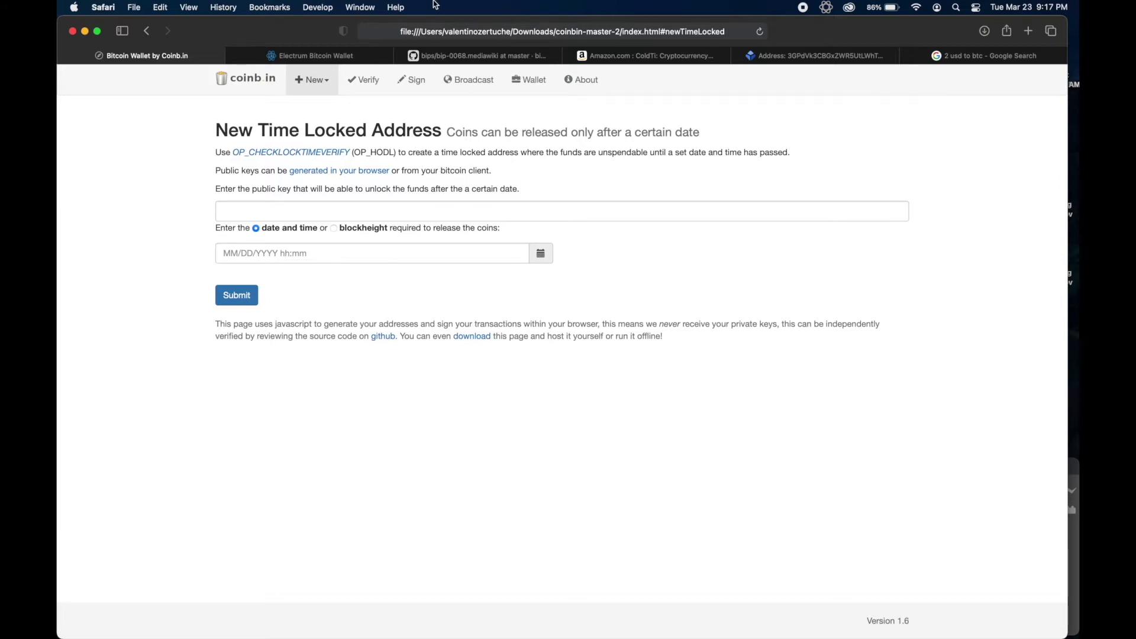
# Launch Electrum and start a new wallet via File > New/Restore.
pyautogui.click(338, 54)
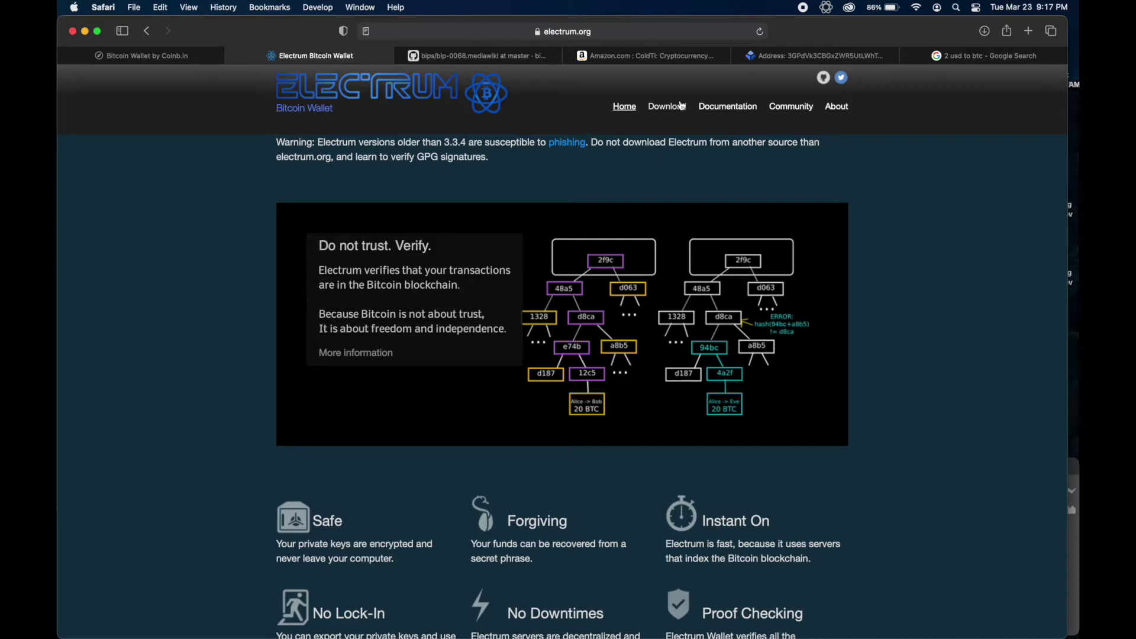
pyautogui.click(848, 617)
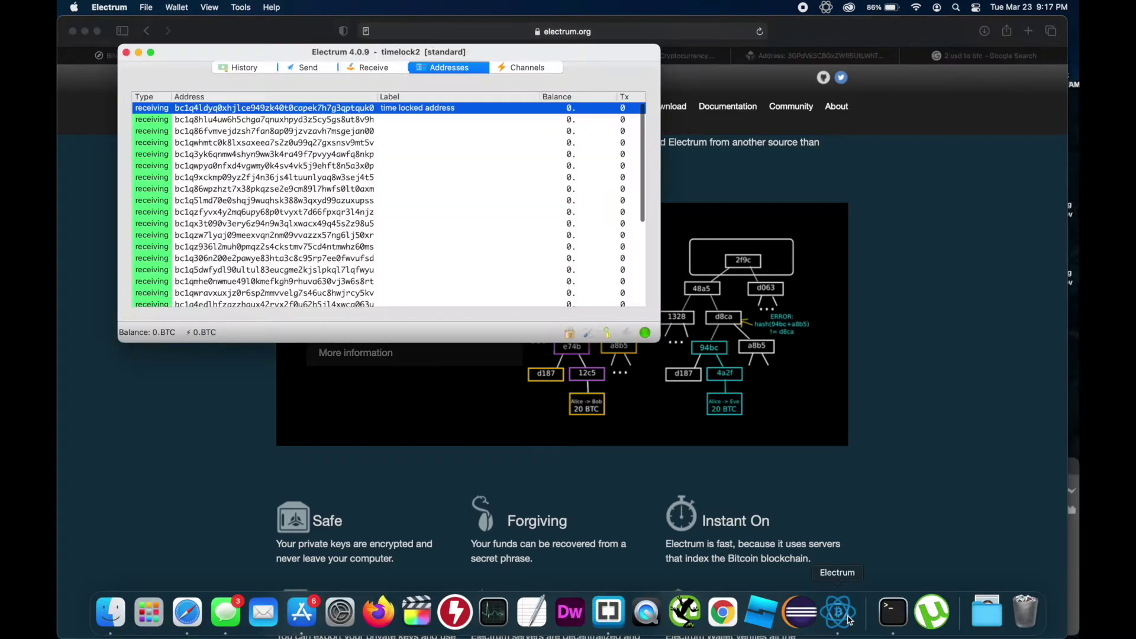
pyautogui.click(238, 69)
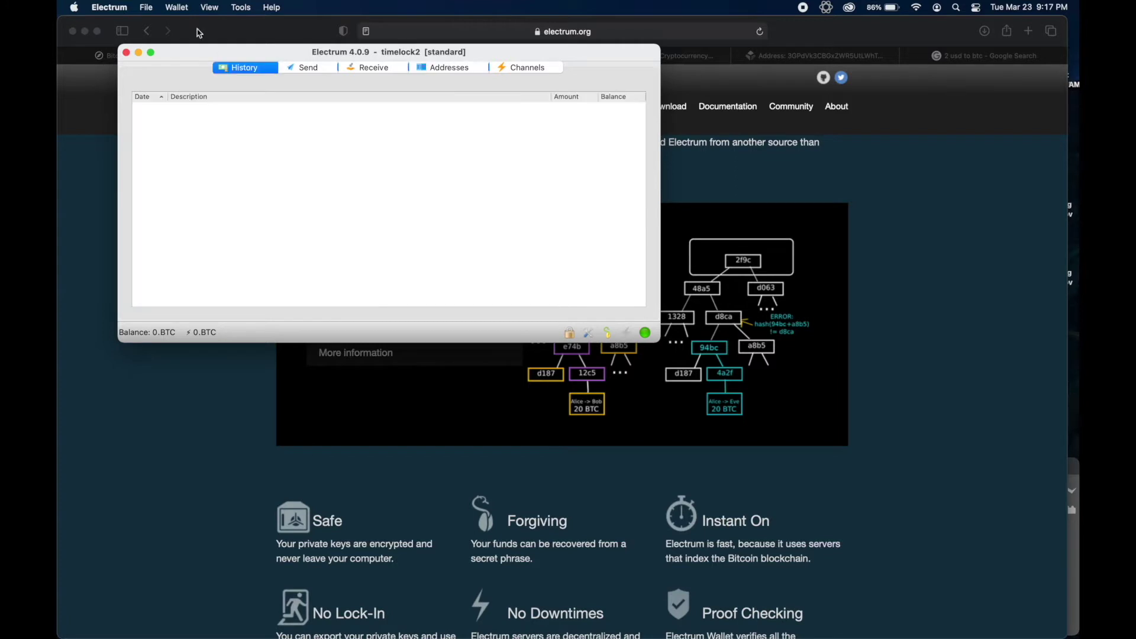
pyautogui.click(146, 8)
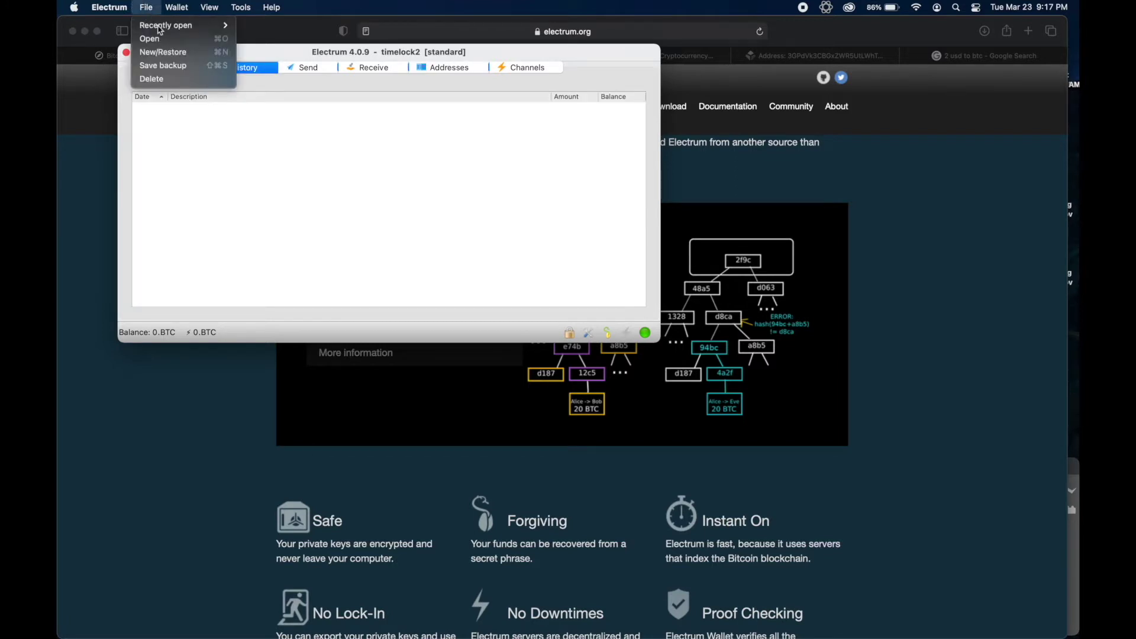
pyautogui.click(184, 53)
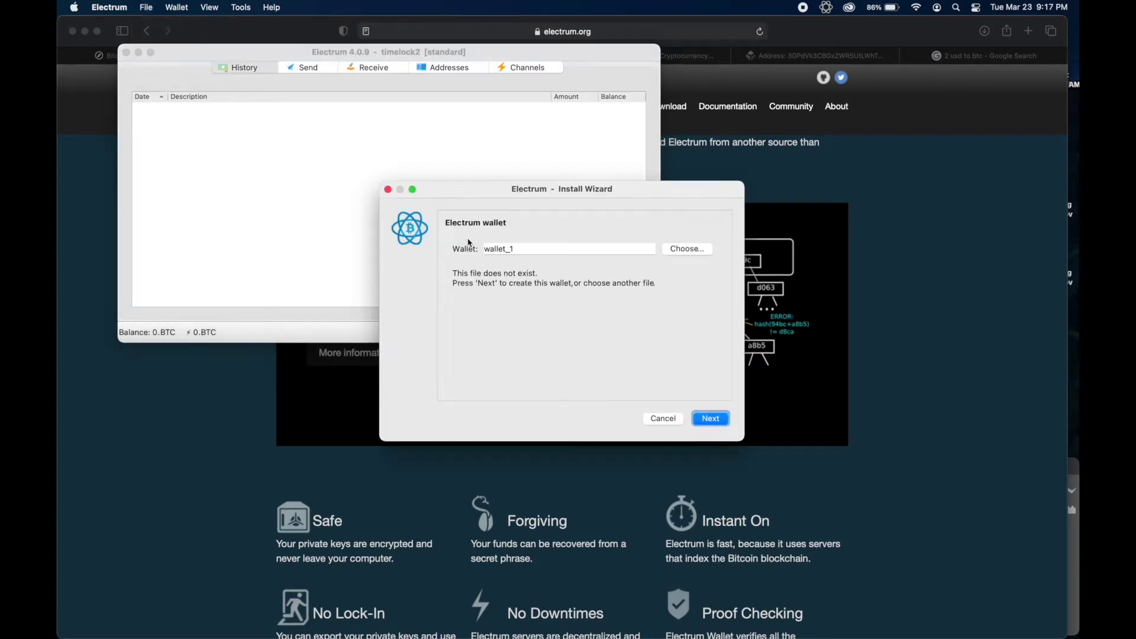
pyautogui.doubleClick(564, 248)
# Name the wallet timelock3, choose Standard, new seed and Segwit, then select the generated seed.
pyautogui.write('timelock3')
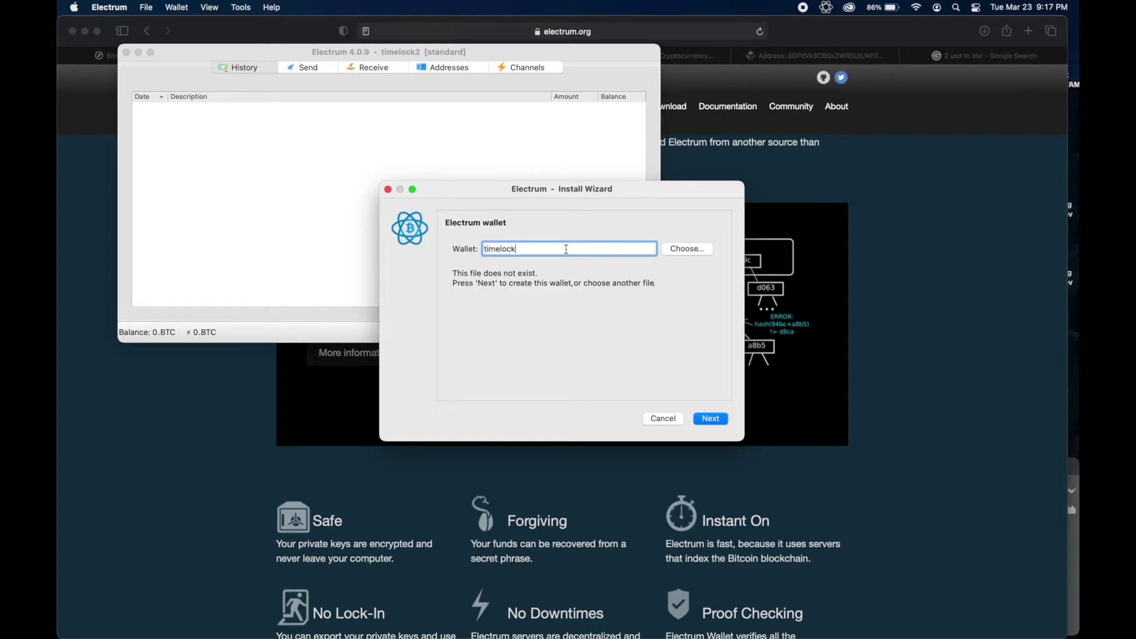
pyautogui.click(717, 418)
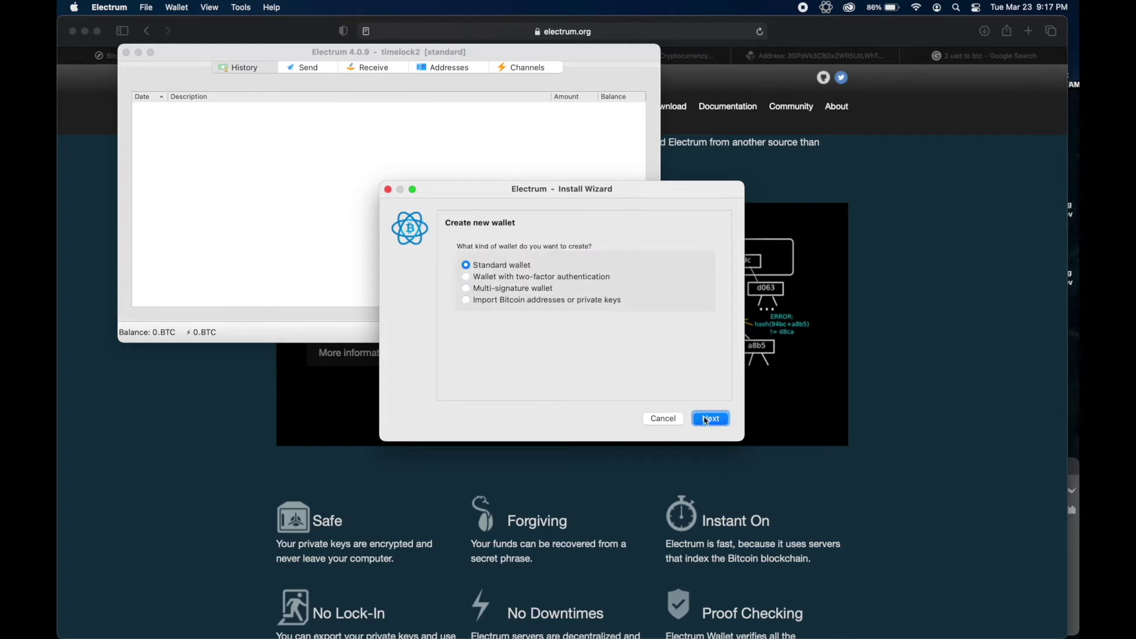
pyautogui.click(710, 420)
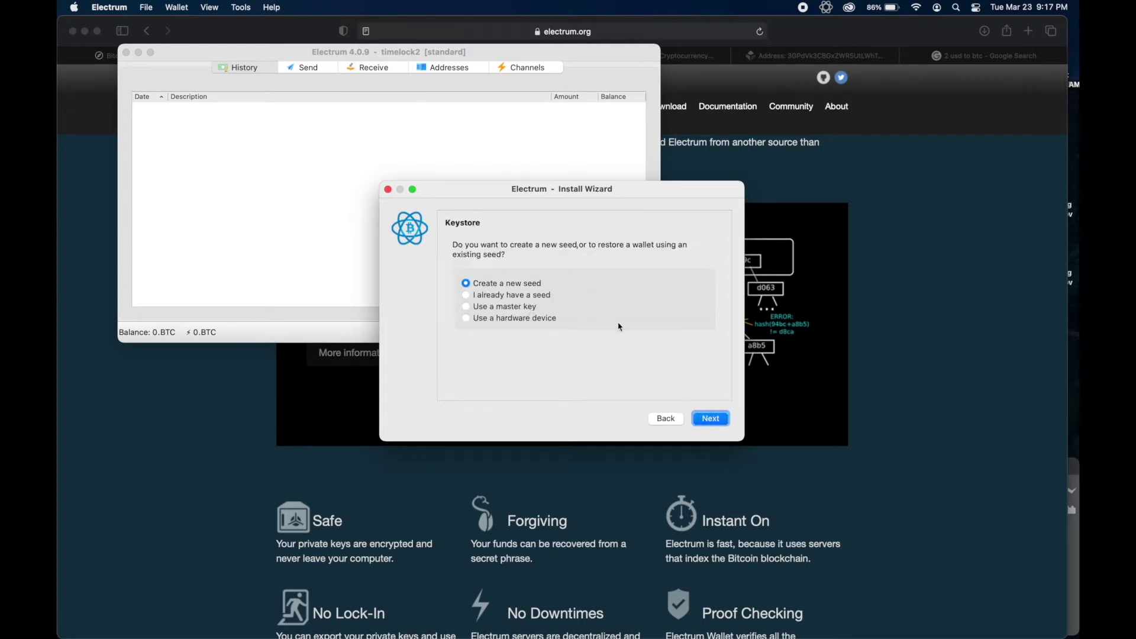
pyautogui.click(713, 421)
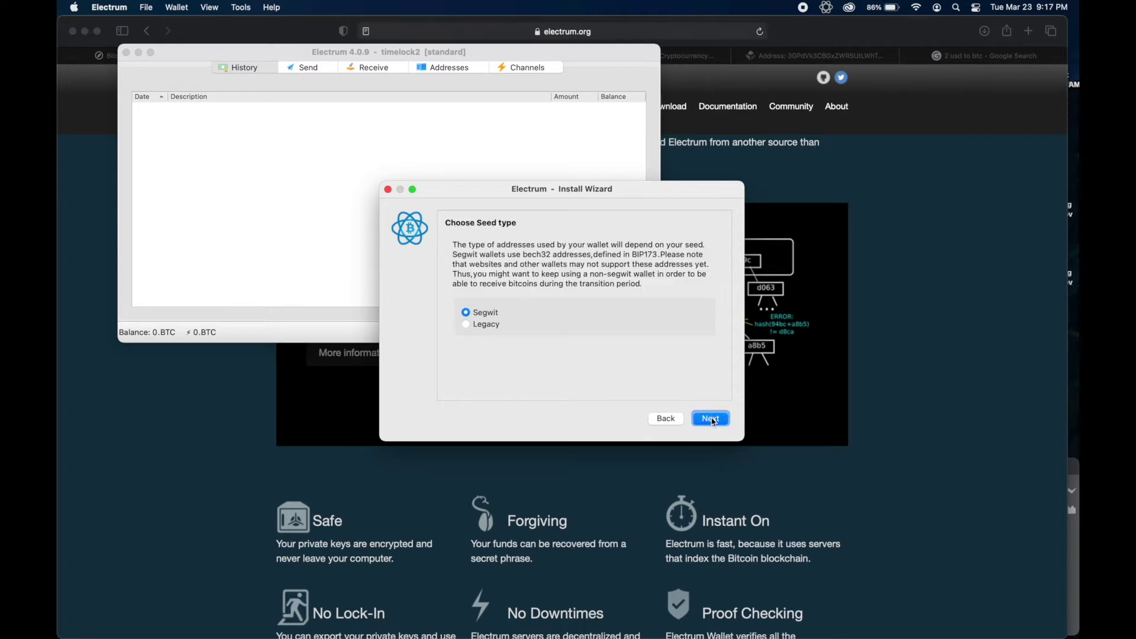
pyautogui.click(710, 421)
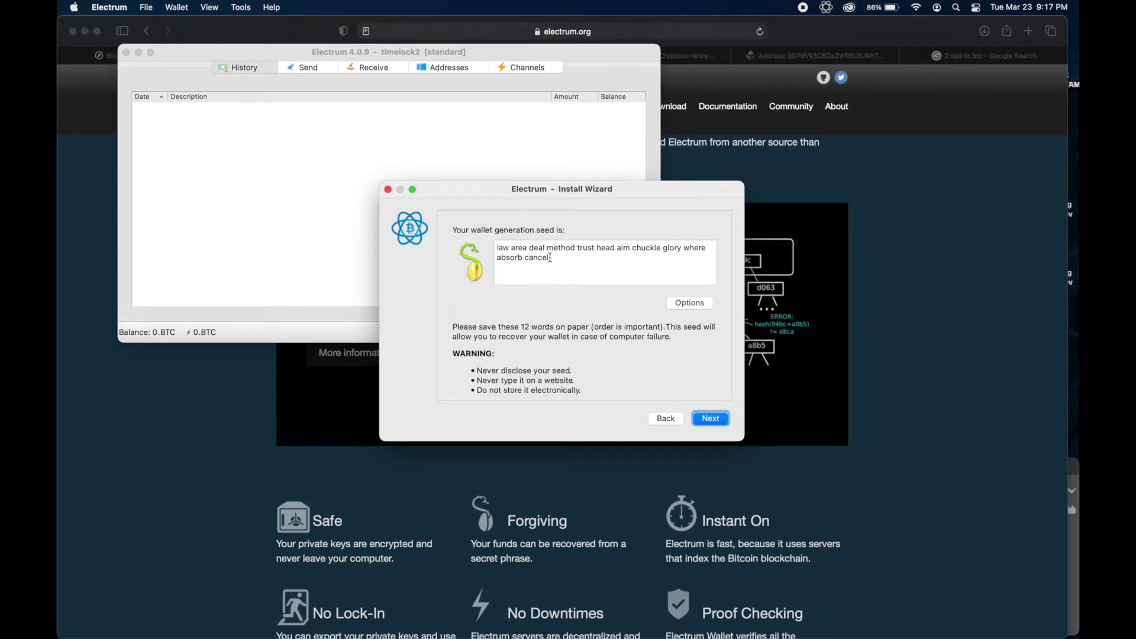
pyautogui.moveTo(535, 259); pyautogui.dragTo(467, 236)
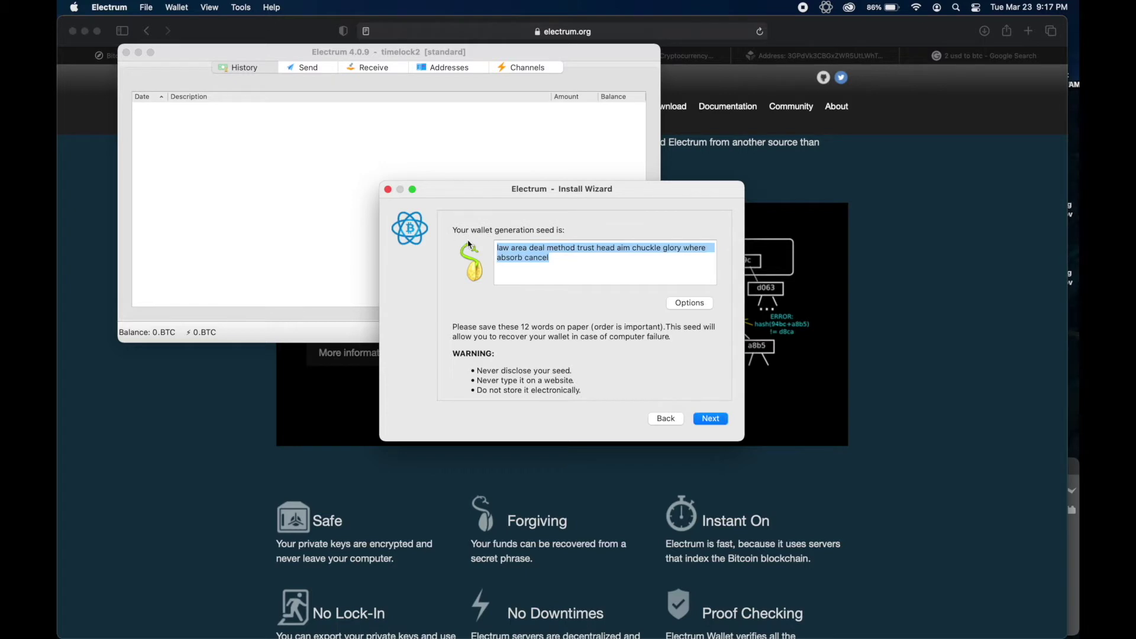
# Browse the ColdTi seed plate photos in Amazon's enlarged image viewer, then close it.
pyautogui.click(876, 201)
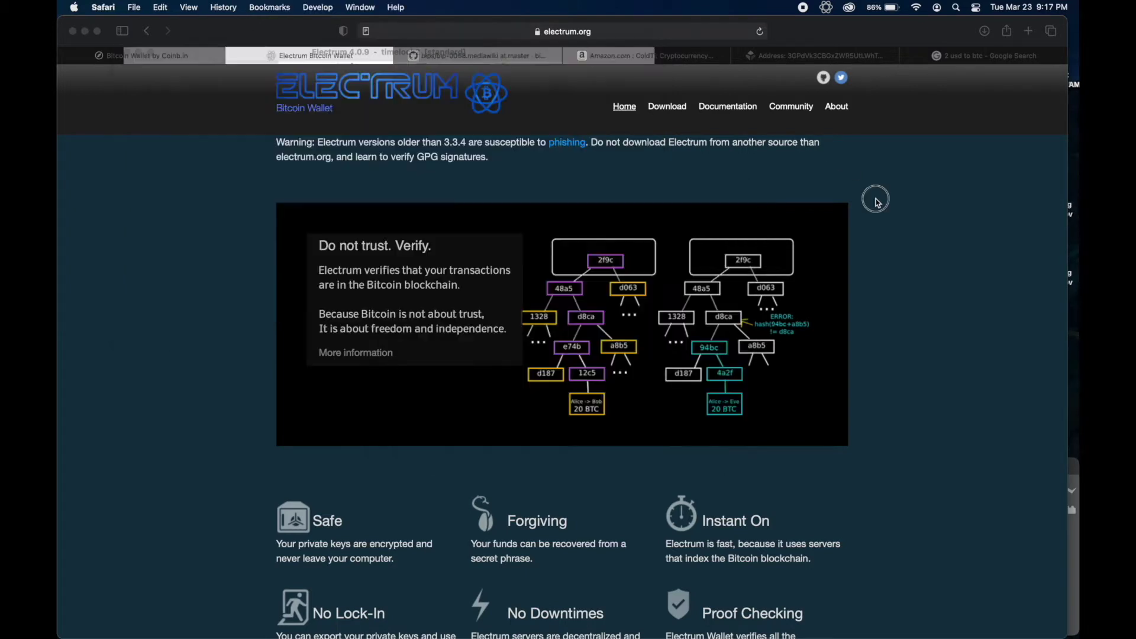
pyautogui.click(632, 56)
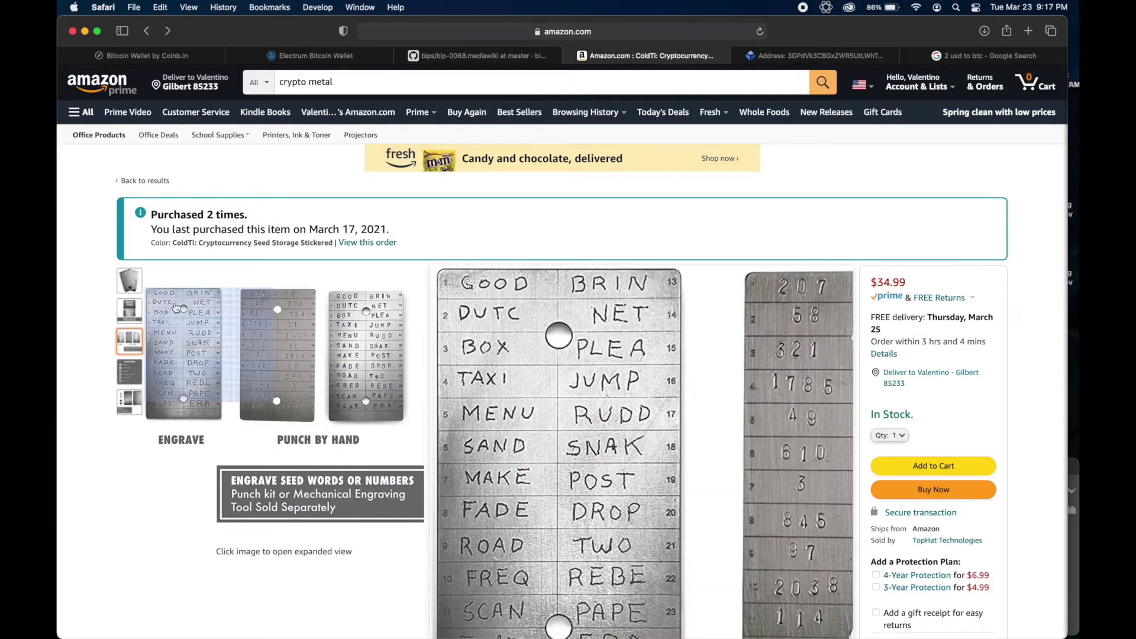
pyautogui.click(150, 291)
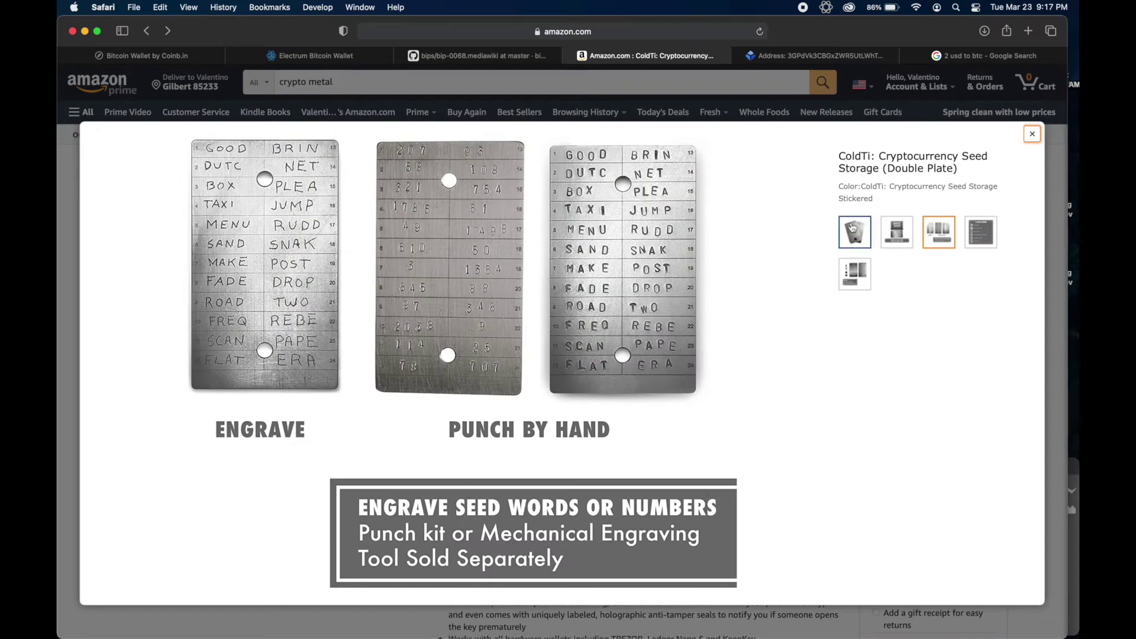
pyautogui.click(854, 235)
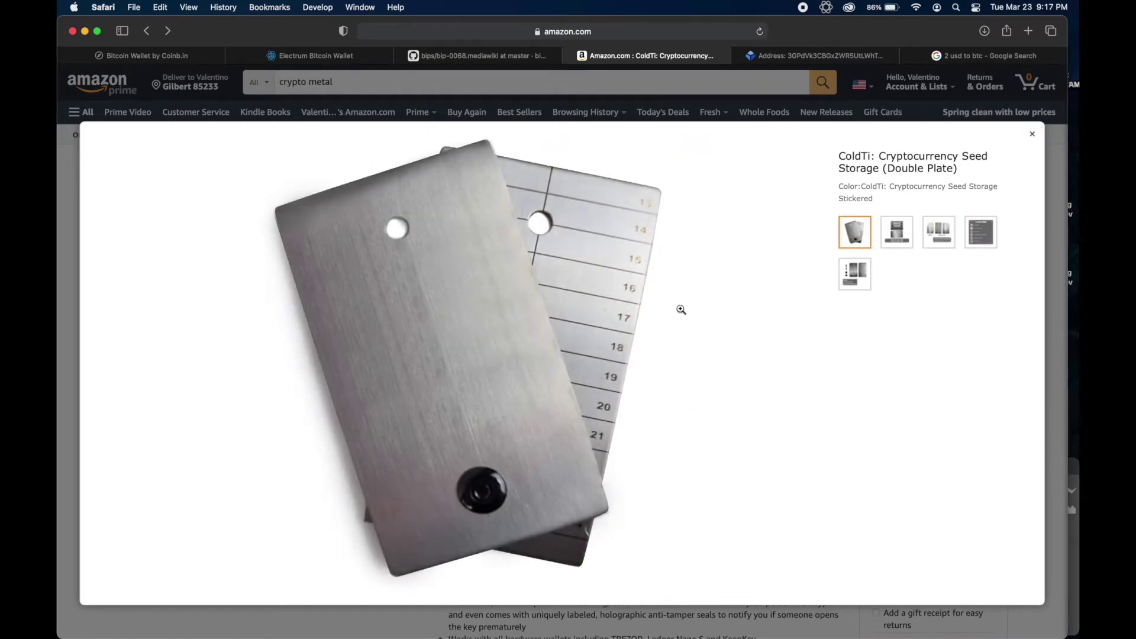
pyautogui.click(945, 240)
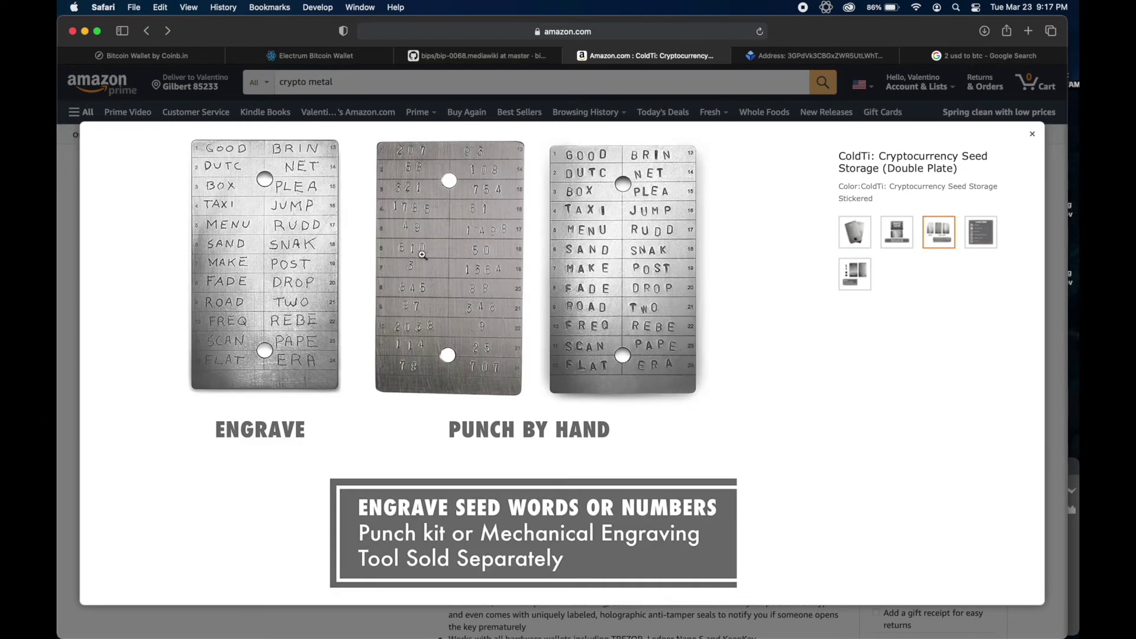
pyautogui.click(246, 243)
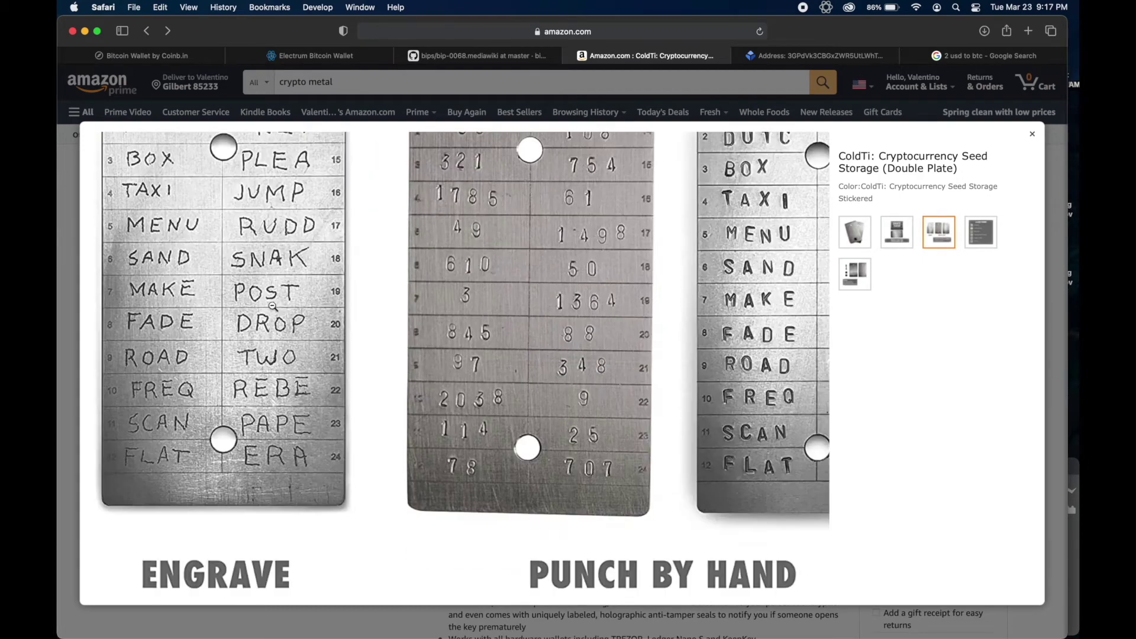
pyautogui.scroll(-3, 252, 352)
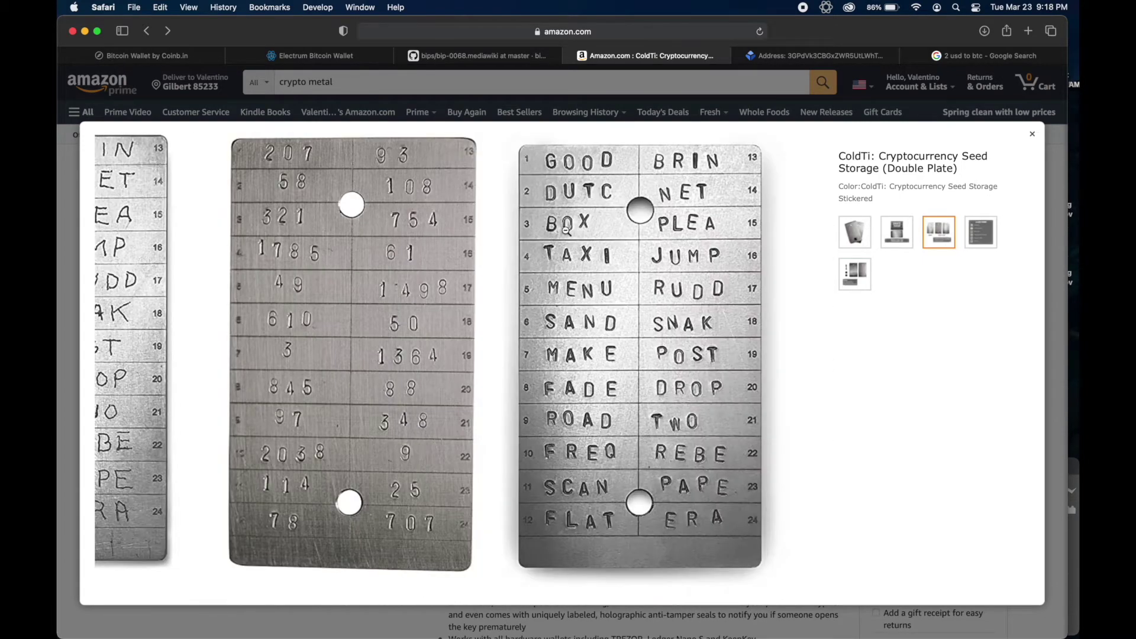
pyautogui.click(1032, 134)
pyautogui.scroll(-6, 653, 465)
pyautogui.scroll(5, 652, 465)
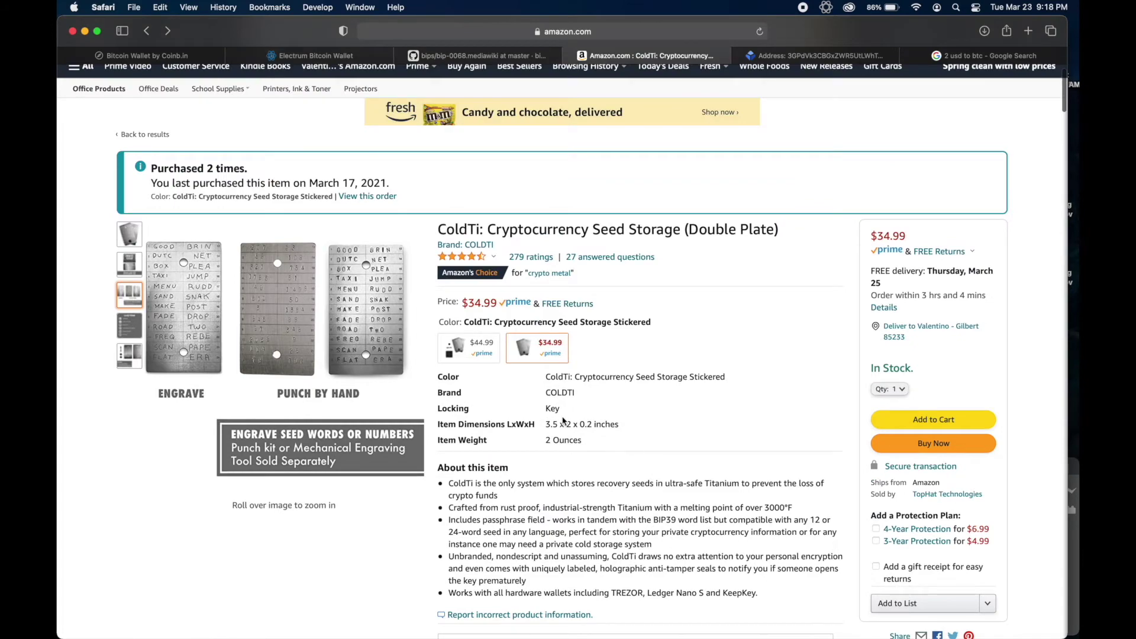
pyautogui.scroll(-2, 598, 457)
pyautogui.scroll(-6, 597, 457)
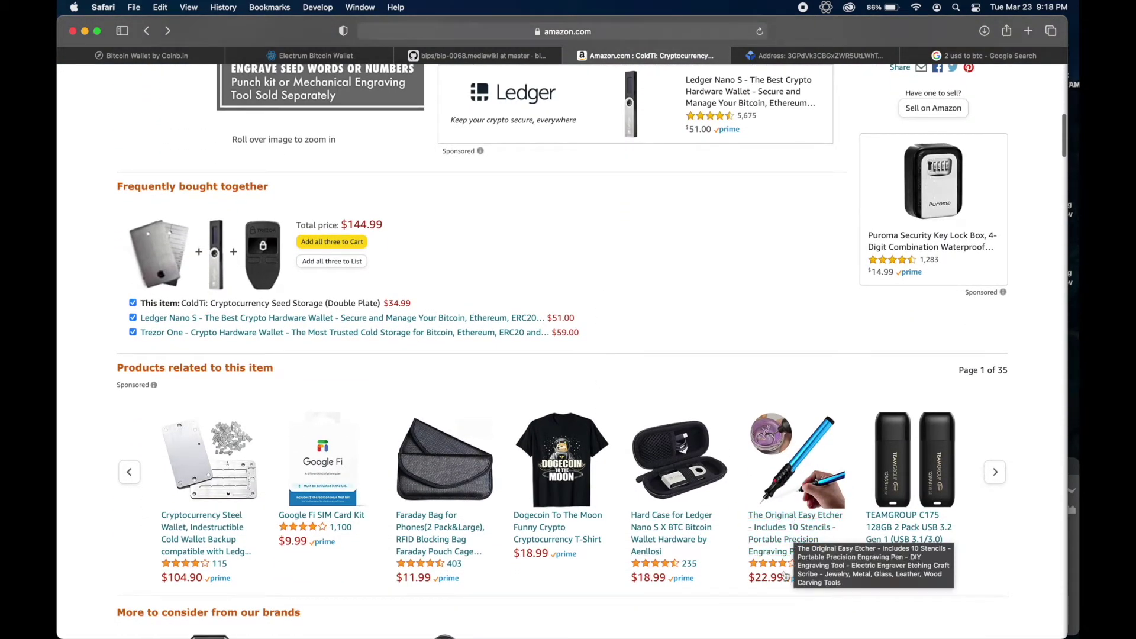
pyautogui.scroll(7, 773, 546)
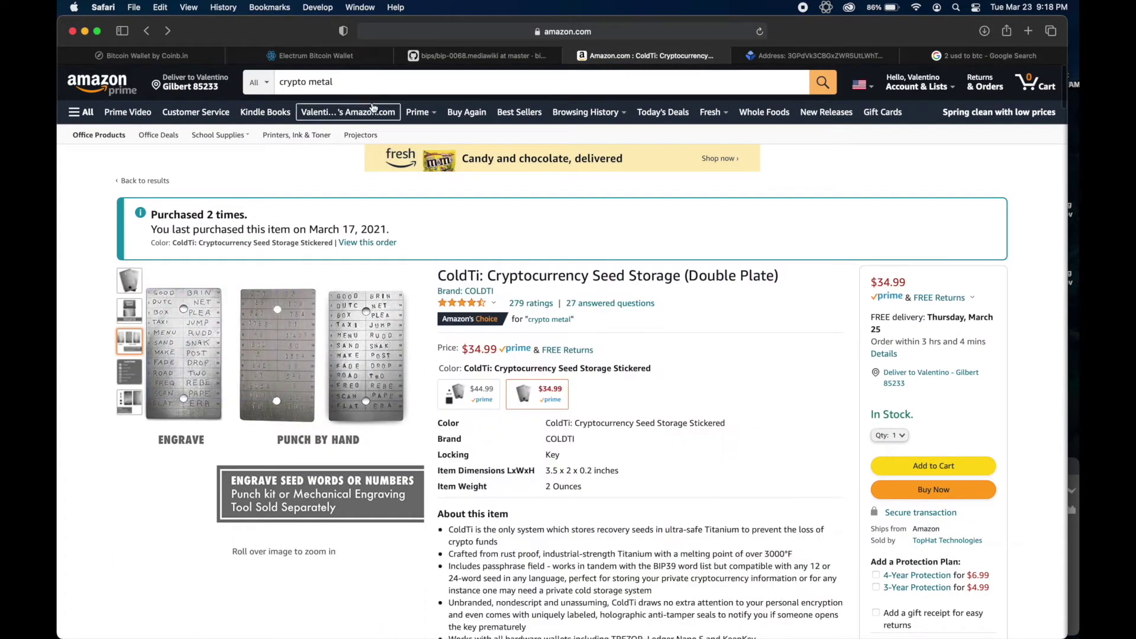
# Rerun the 'crypto metal' search and scroll through the seed storage results.
pyautogui.click(354, 85)
pyautogui.press('Return')
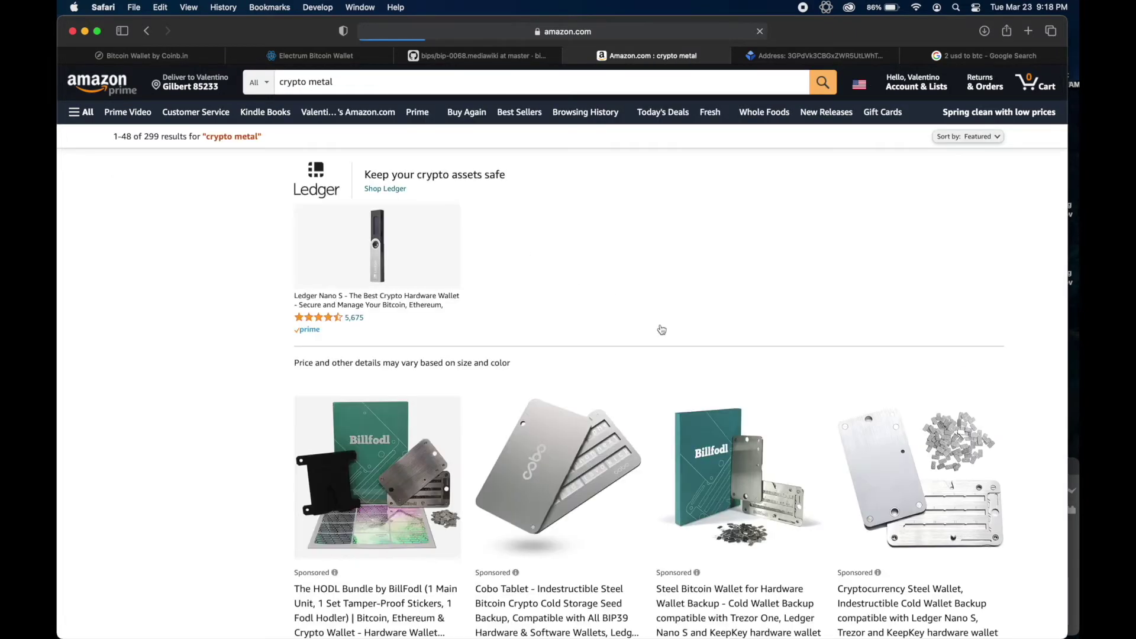
pyautogui.scroll(-3, 679, 368)
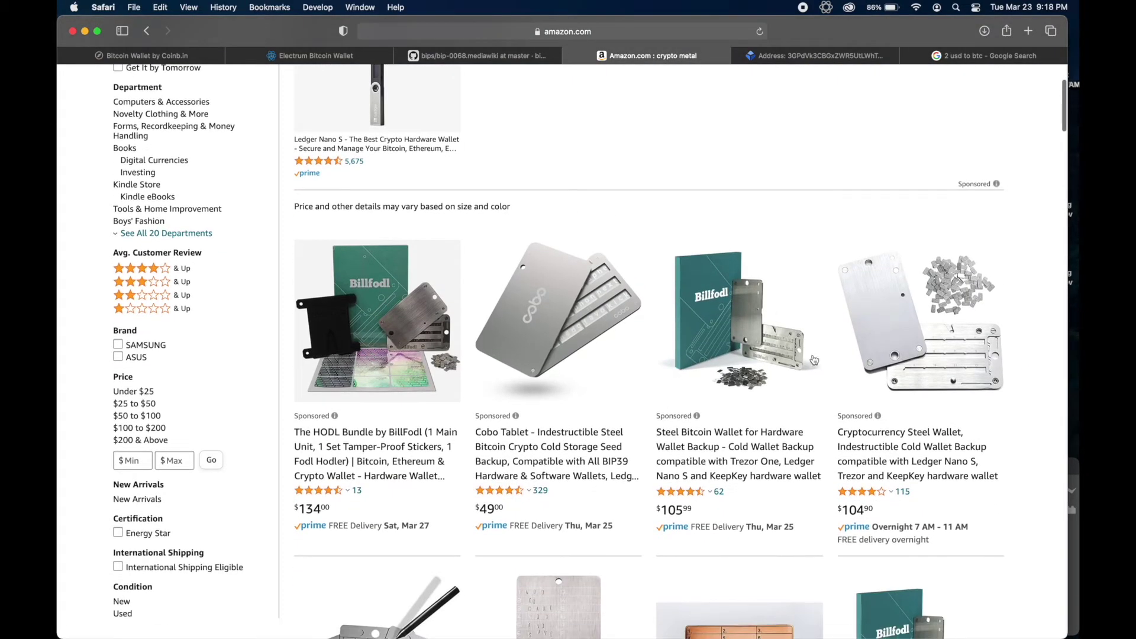
pyautogui.scroll(-10, 942, 300)
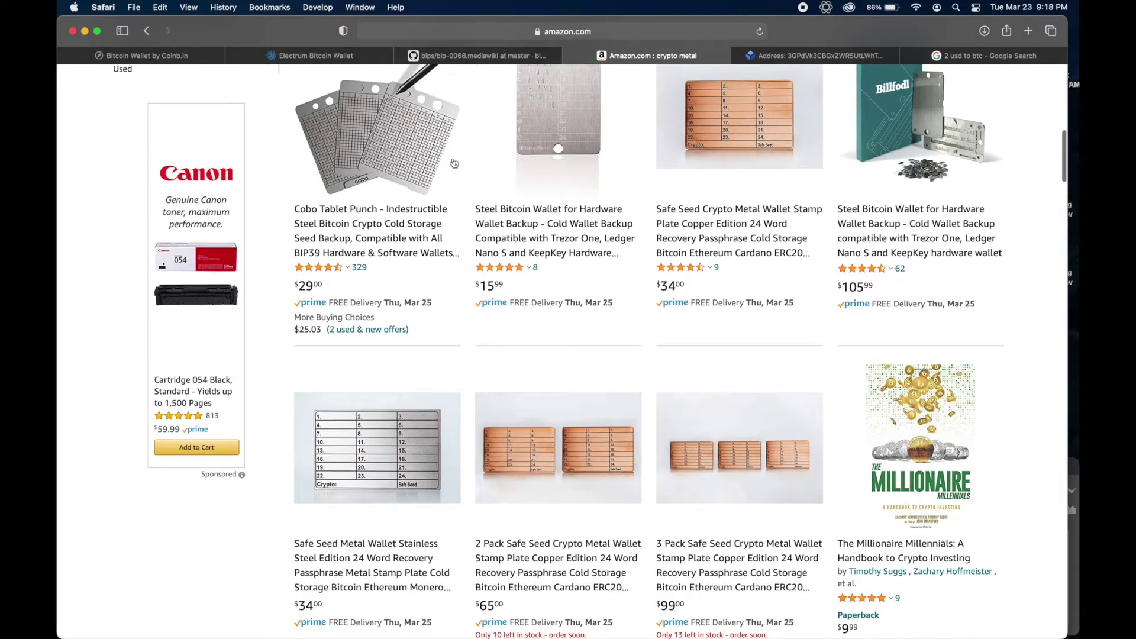
pyautogui.scroll(-4, 454, 164)
pyautogui.scroll(-4, 454, 163)
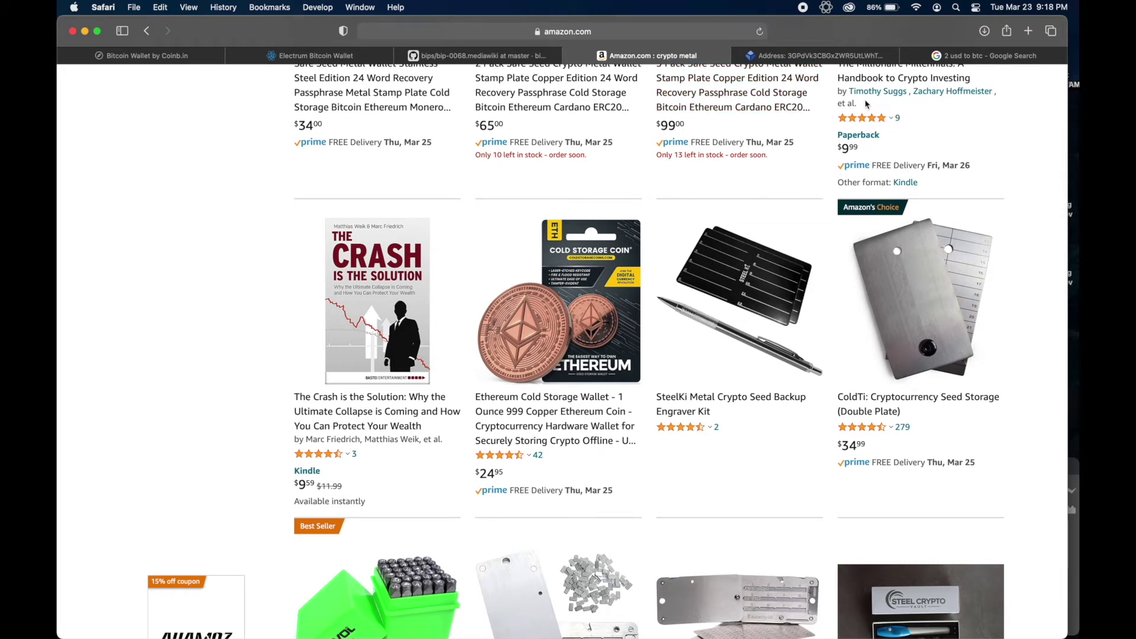
# Check the time-locked address on blockchain.com, return to Coinb.in, and bring Electrum forward.
pyautogui.click(835, 55)
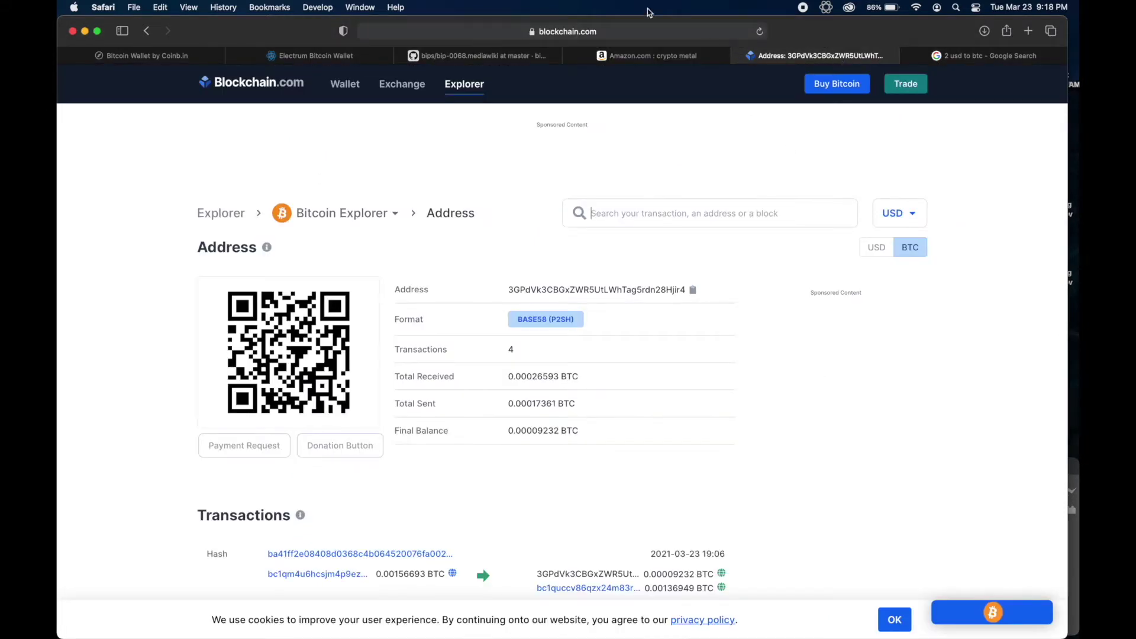
pyautogui.click(180, 55)
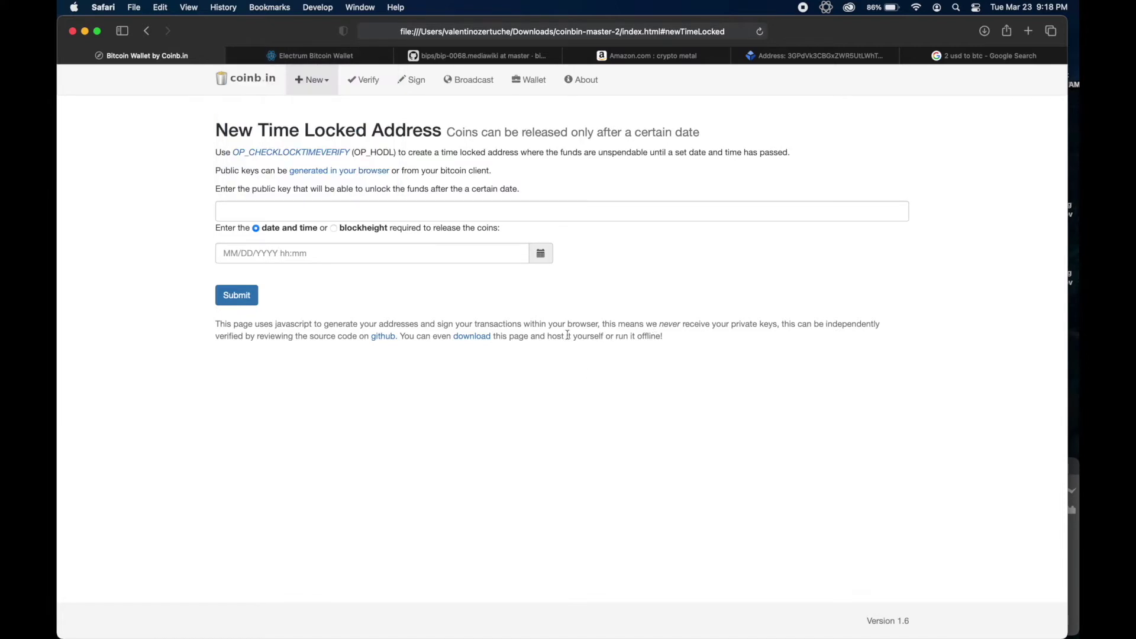
pyautogui.click(837, 615)
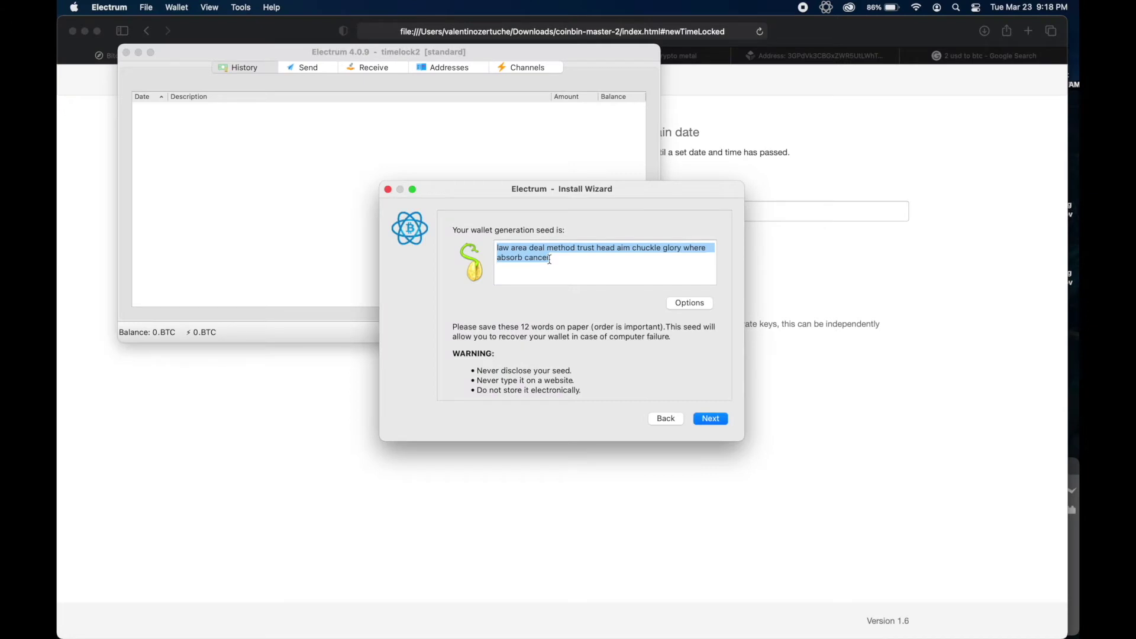
# Paste the copied seed phrase over the top lines of the Brackets notes file.
pyautogui.press('super+Tab')
pyautogui.press('super+Tab')
pyautogui.press('super+Tab')
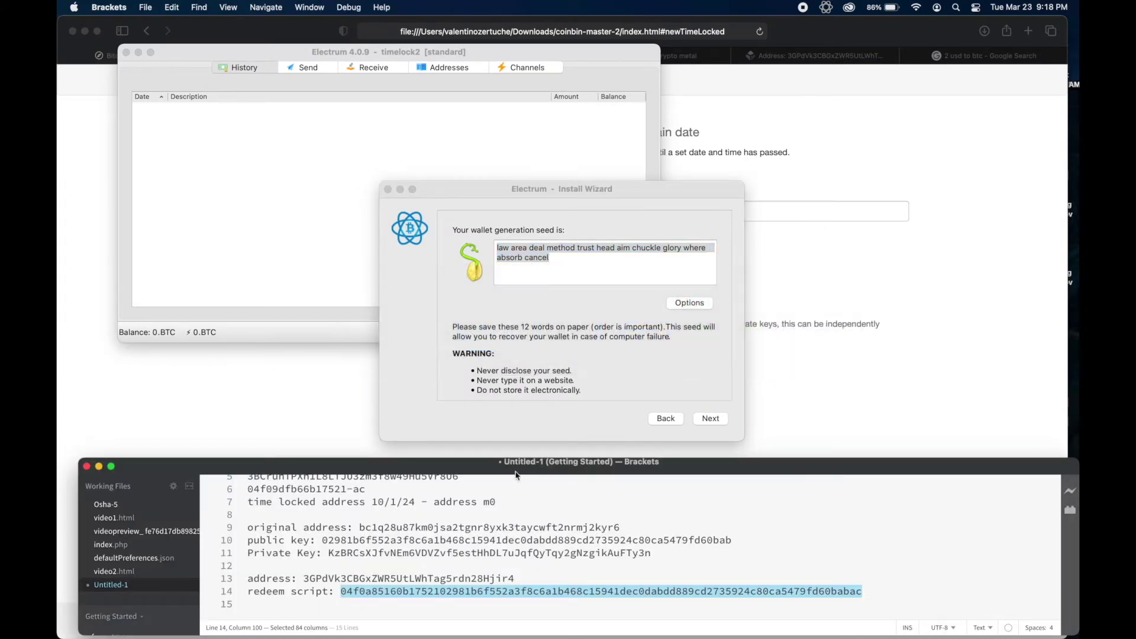
pyautogui.scroll(3, 438, 544)
pyautogui.moveTo(357, 504); pyautogui.dragTo(233, 500)
pyautogui.press('super+v')
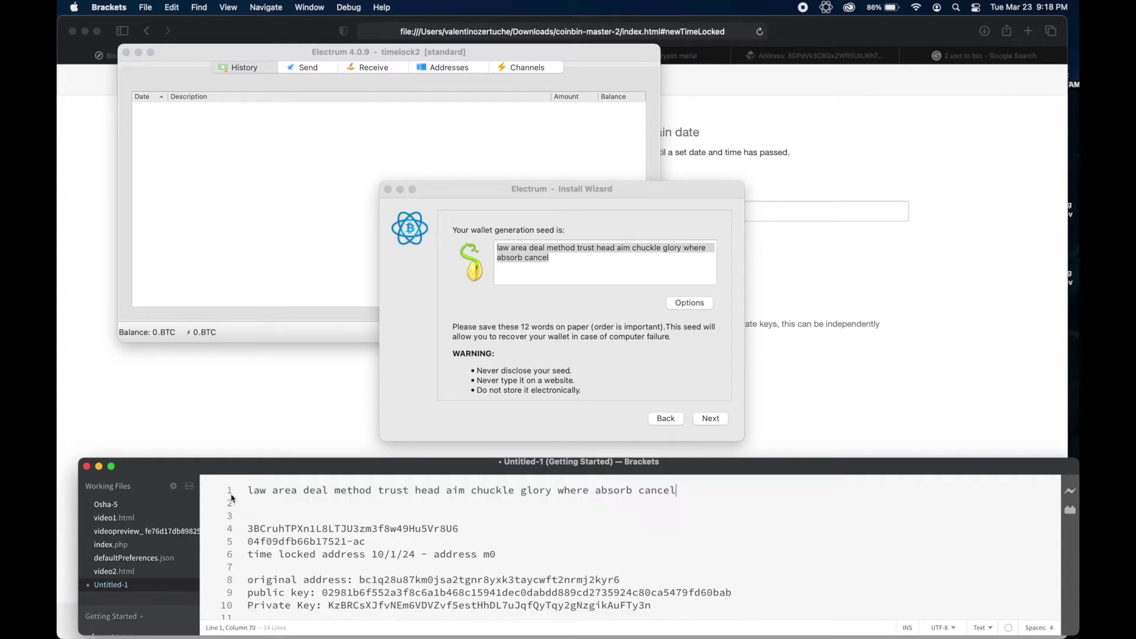
pyautogui.press('Return')
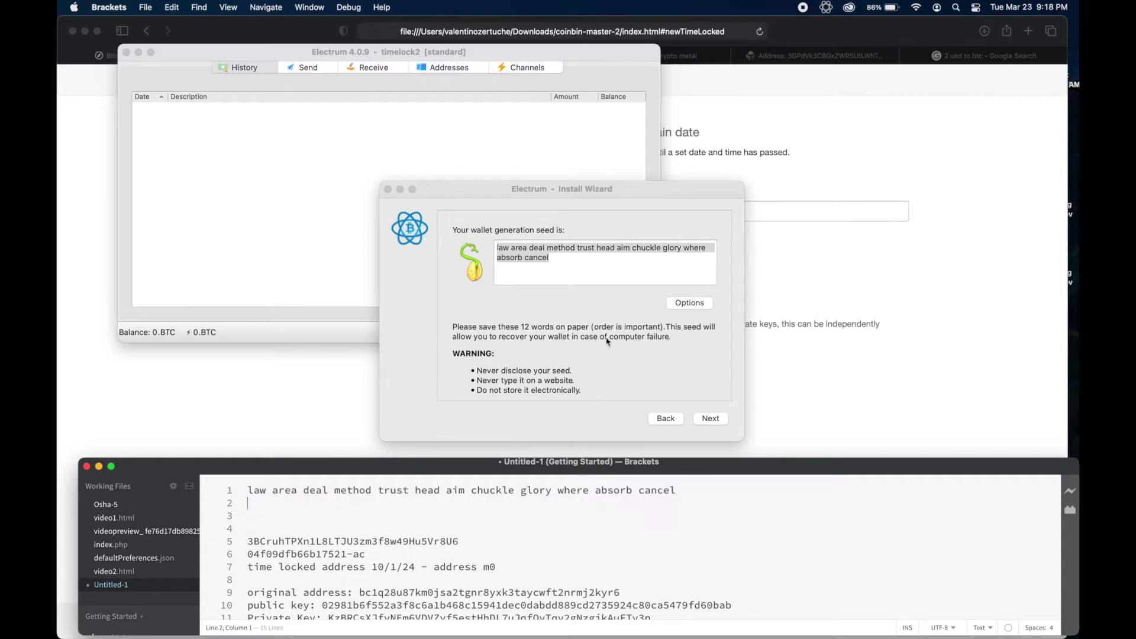
# In Electrum's seed options, tick 'Extend this seed with custom words'.
pyautogui.click(604, 334)
pyautogui.click(688, 304)
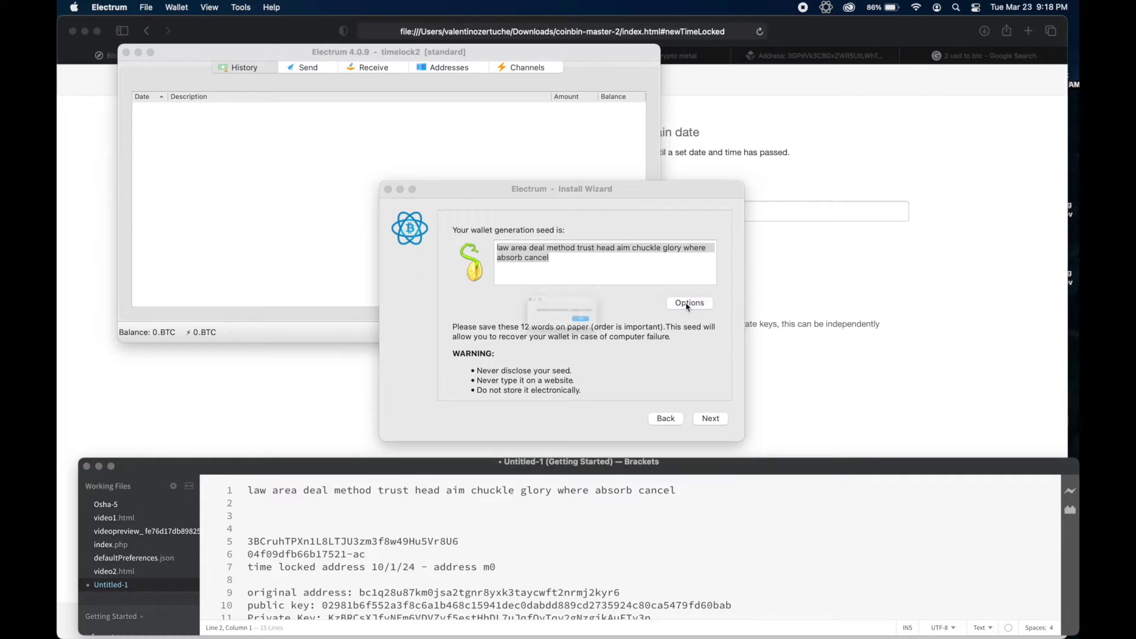
pyautogui.click(496, 306)
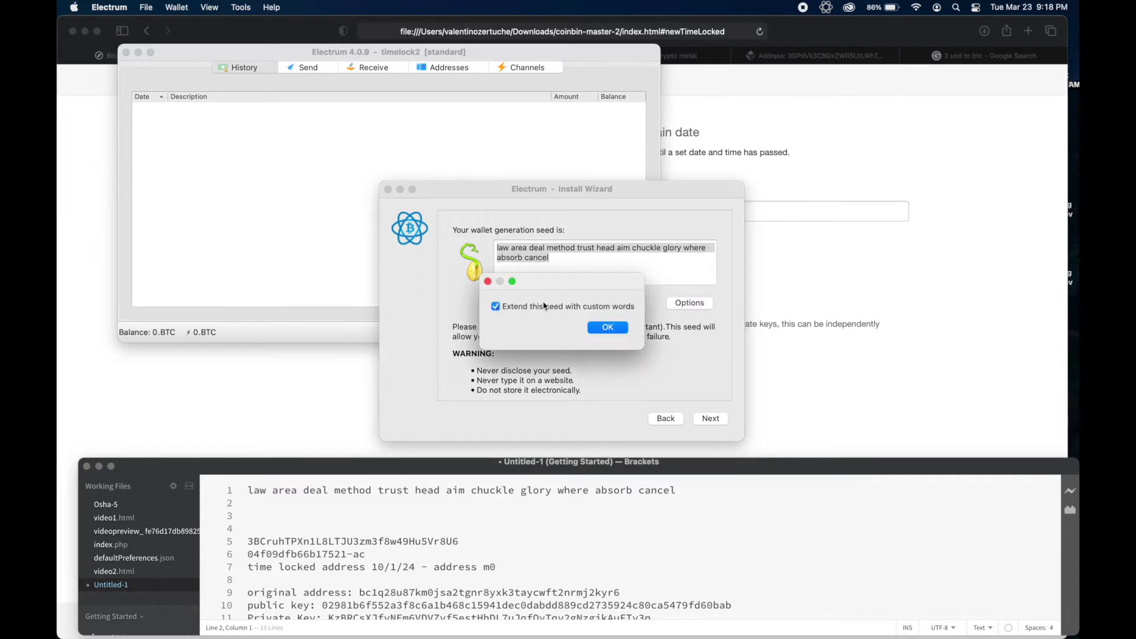
# Confirm the seed extension option, review the ColdTi product page on Amazon, then return to Coinb.in.
pyautogui.click(608, 329)
pyautogui.click(763, 125)
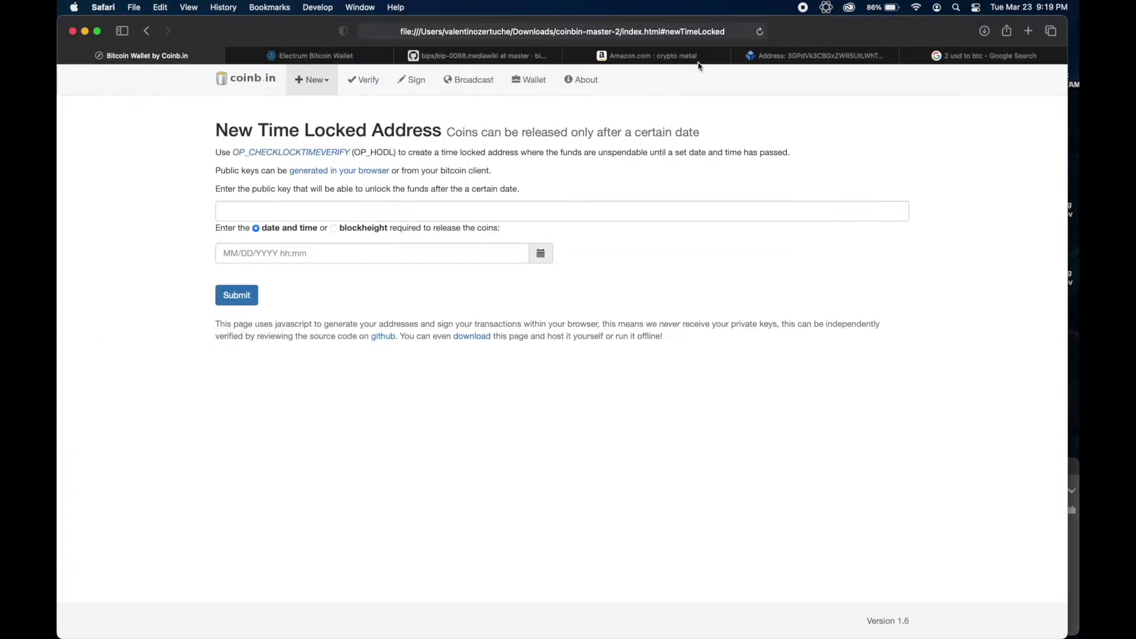
pyautogui.click(694, 59)
pyautogui.scroll(2, 684, 274)
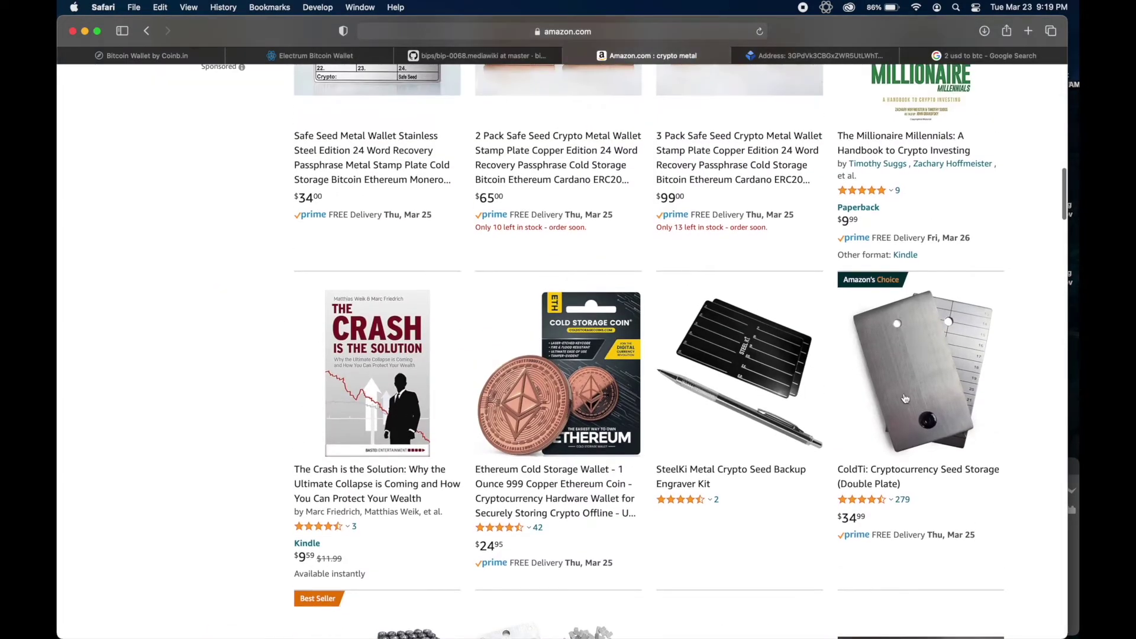
pyautogui.click(914, 402)
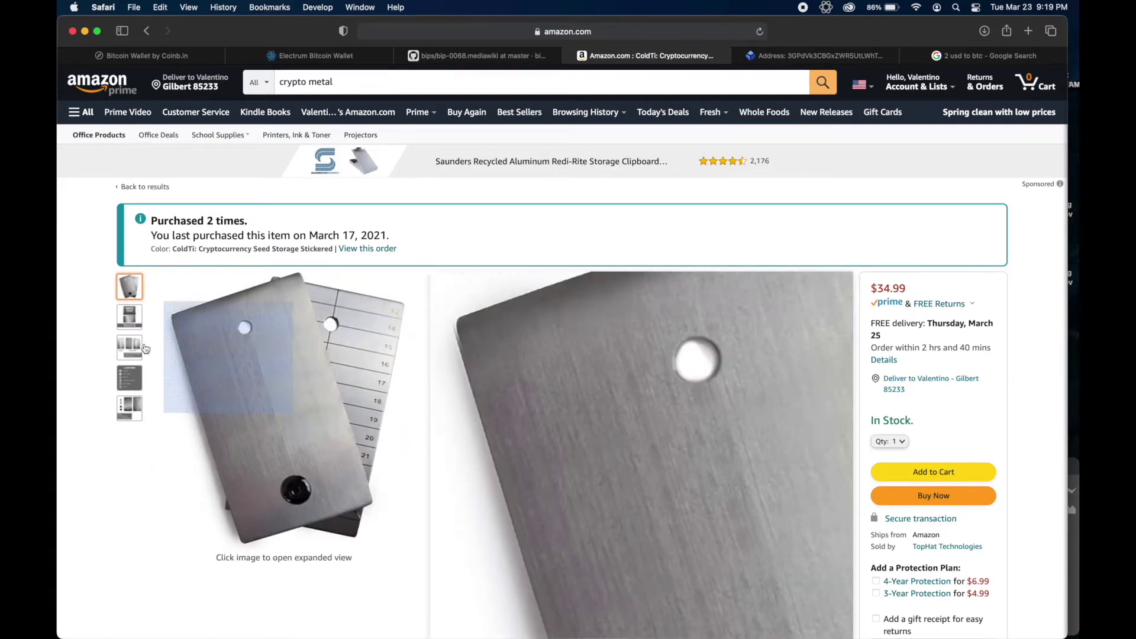
pyautogui.moveTo(129, 316)
pyautogui.moveTo(136, 287)
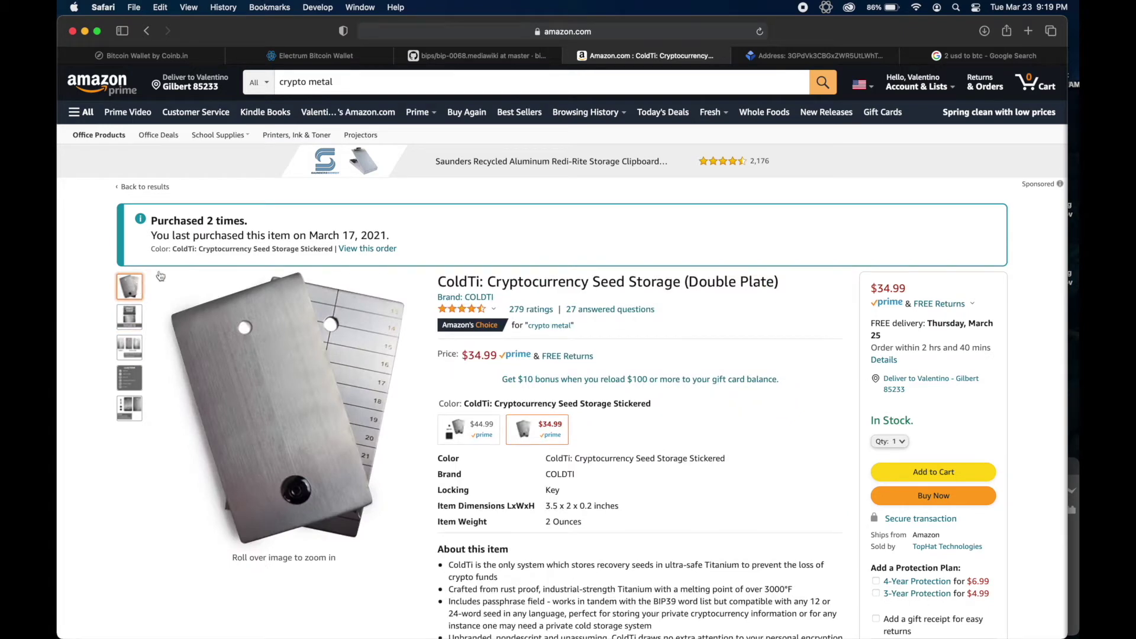
pyautogui.click(766, 57)
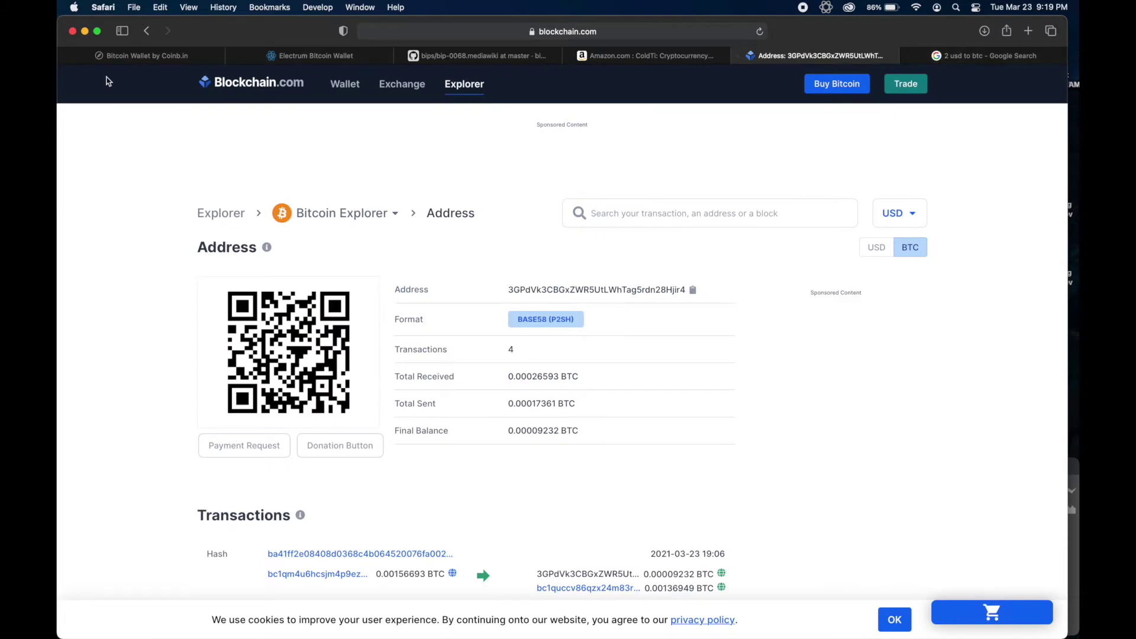
pyautogui.click(148, 57)
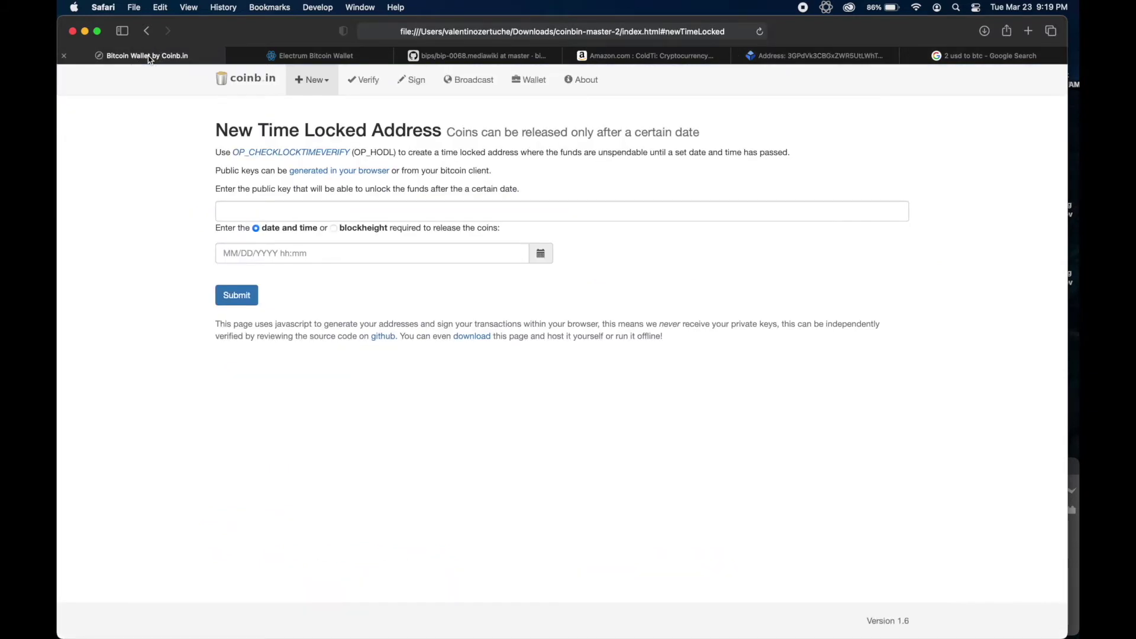
# Enable the custom-word seed extension, enter the extension words, and continue to Confirm Seed.
pyautogui.moveTo(646, 621)
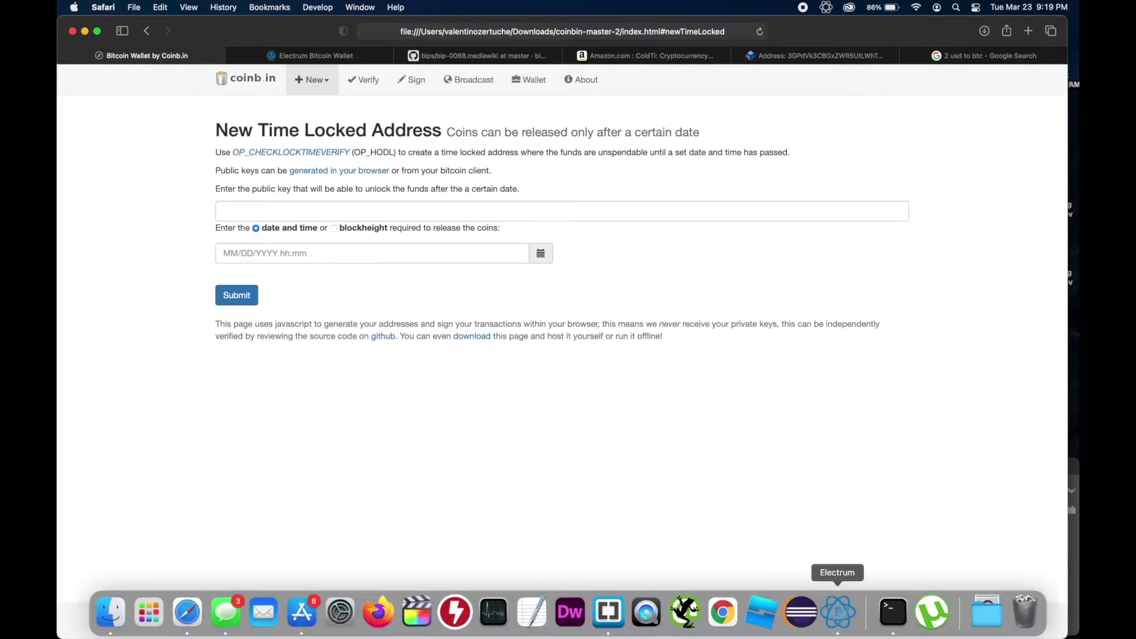
pyautogui.click(848, 618)
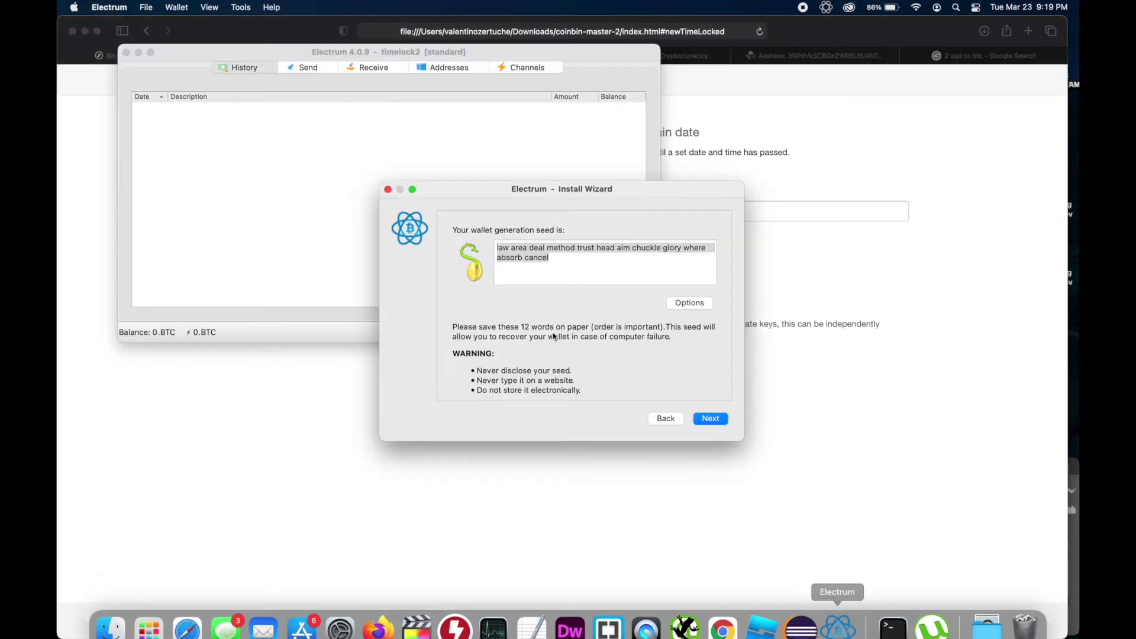
pyautogui.click(689, 303)
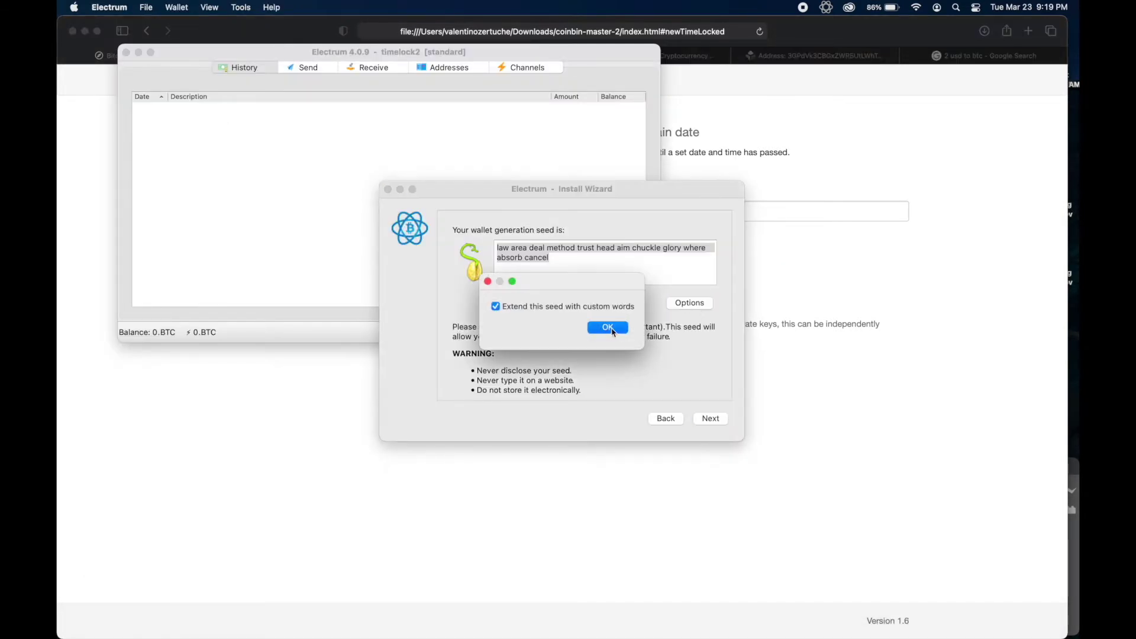
pyautogui.click(677, 325)
pyautogui.click(711, 420)
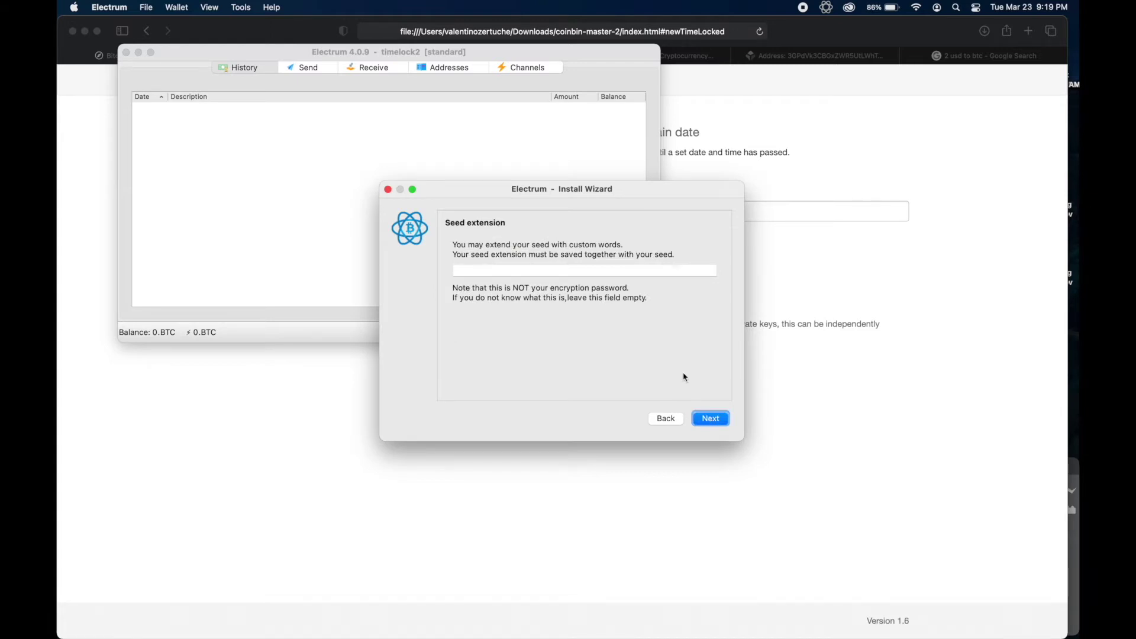
pyautogui.click(627, 271)
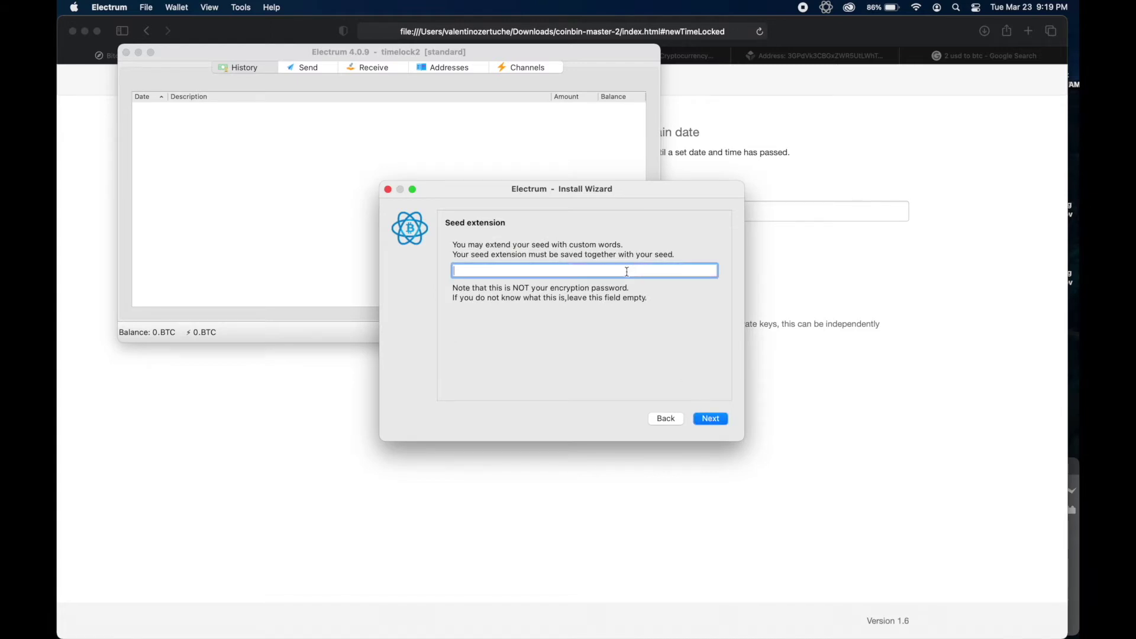
pyautogui.click(712, 418)
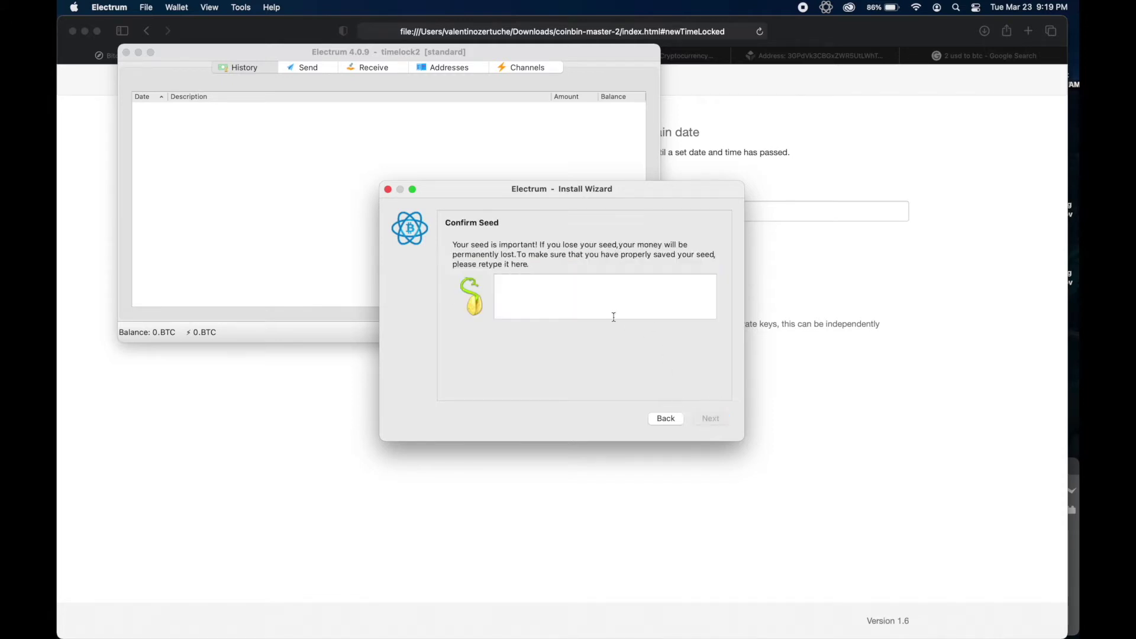
# Retype the 12-word seed from the notes into the Confirm Seed box and accept it.
pyautogui.press('super+Tab')
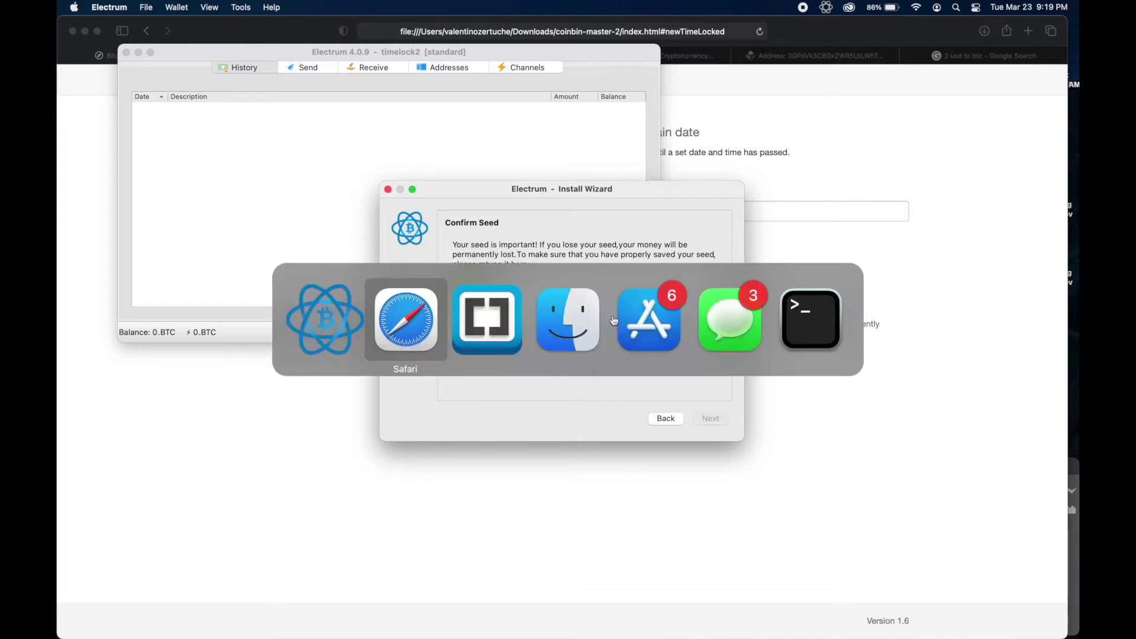
pyautogui.press('super+Tab')
pyautogui.click(519, 288)
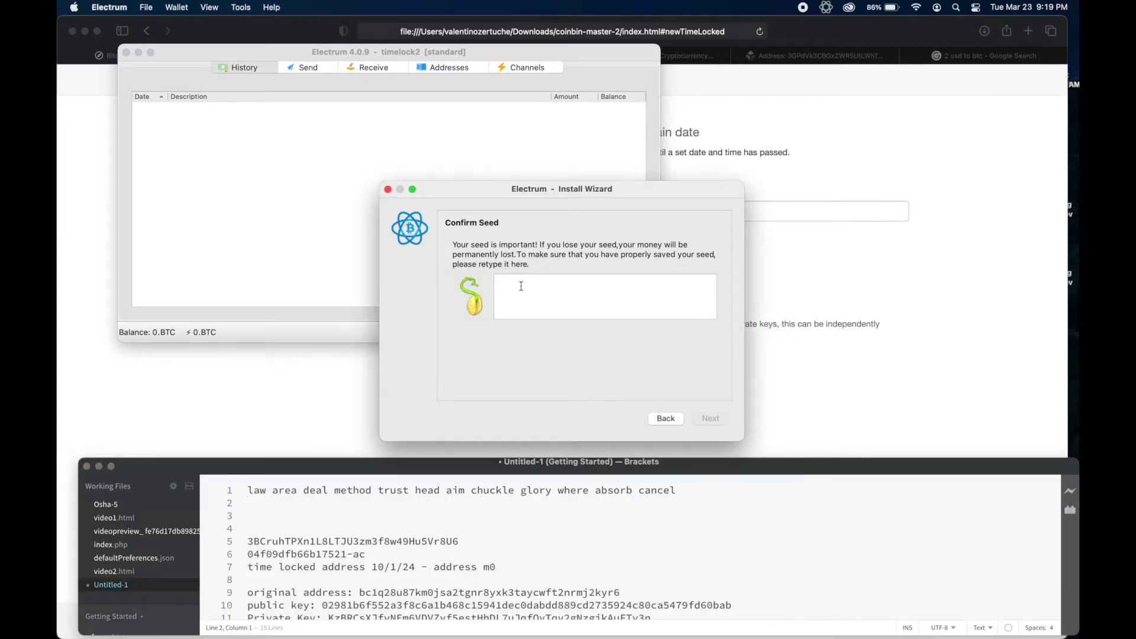
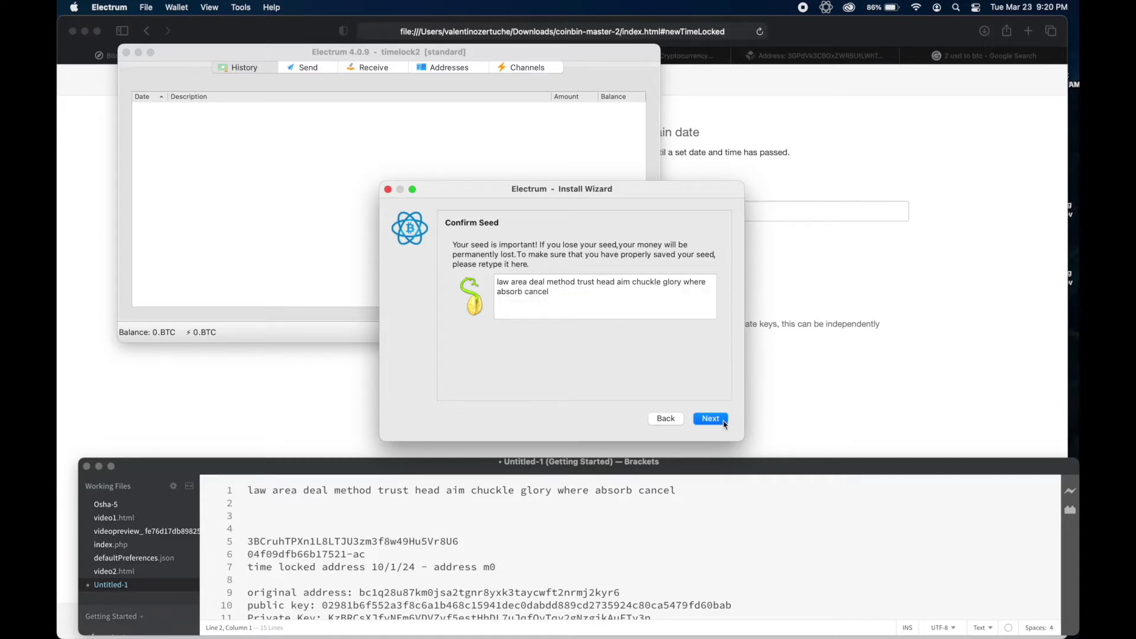
pyautogui.click(720, 418)
# Enter the custom seed extension phrase and proceed to the wallet password step.
pyautogui.click(556, 271)
pyautogui.press('Return')
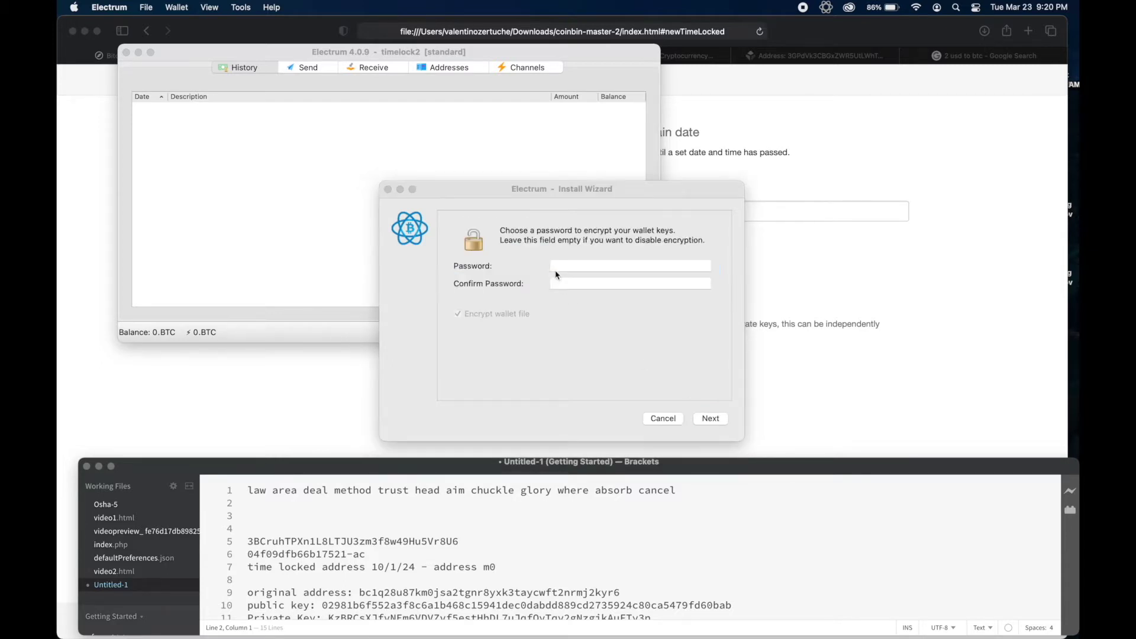
# Enter and confirm the wallet encryption password, then finish creating the timelock3 wallet.
pyautogui.click(577, 264)
pyautogui.click(572, 266)
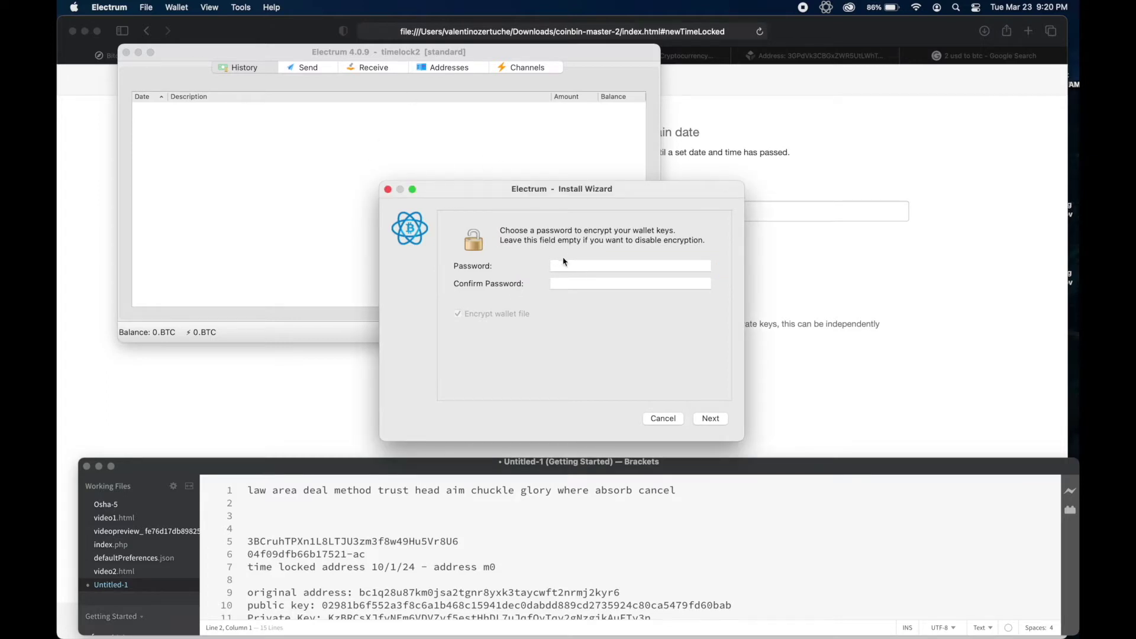
pyautogui.click(565, 263)
pyautogui.click(580, 264)
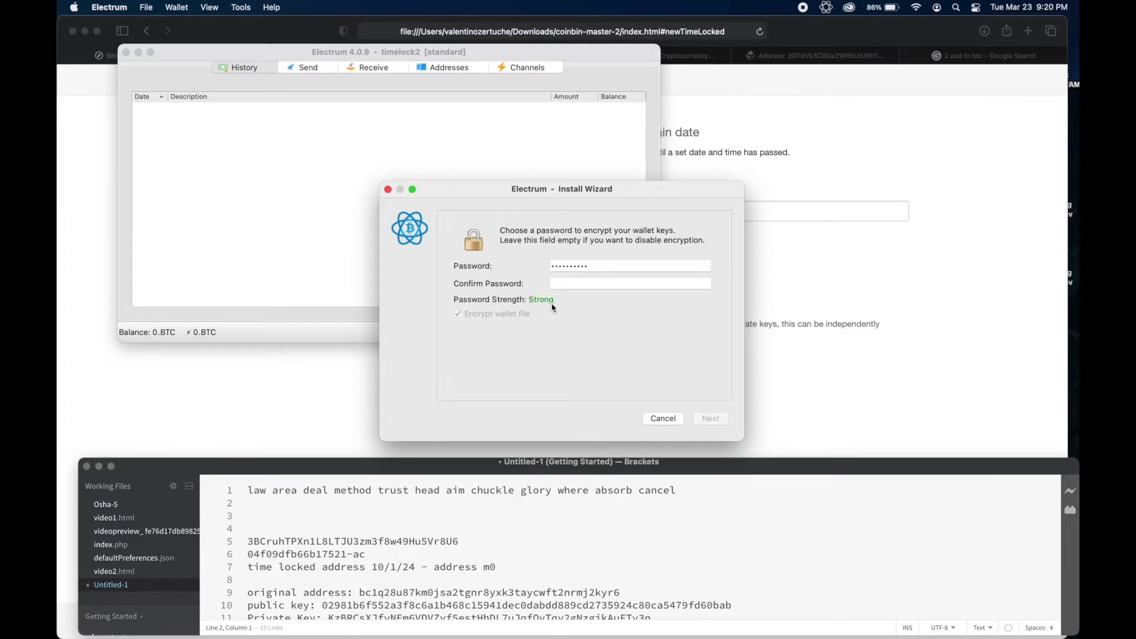
pyautogui.click(582, 282)
pyautogui.click(712, 419)
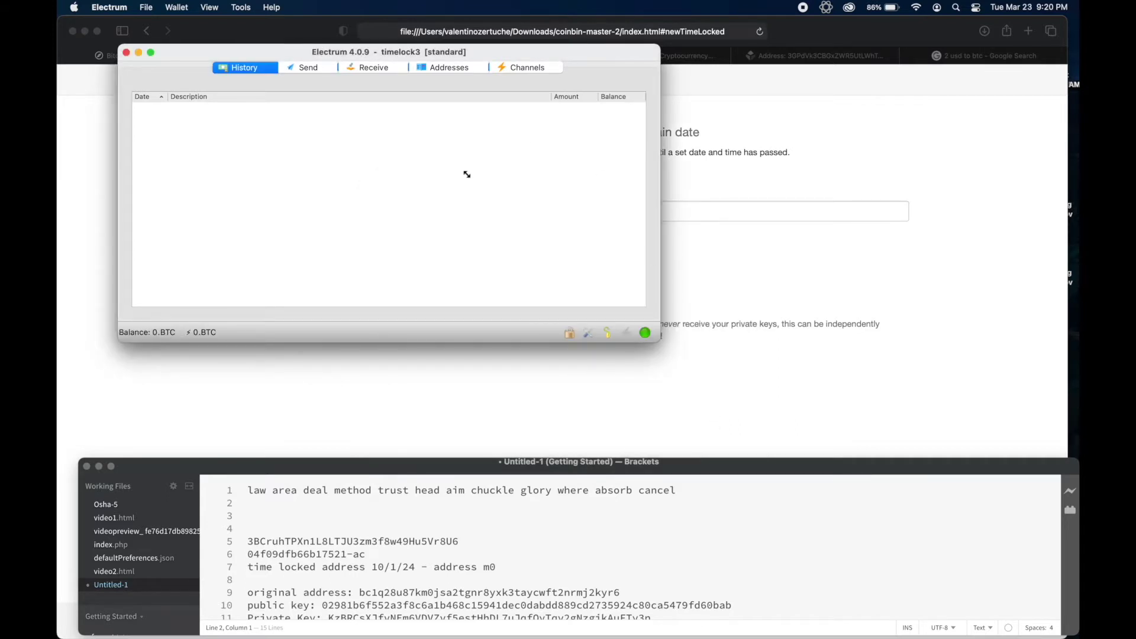
# Show the Addresses tab and inspect the first receiving address's public key and derivation path.
pyautogui.click(456, 70)
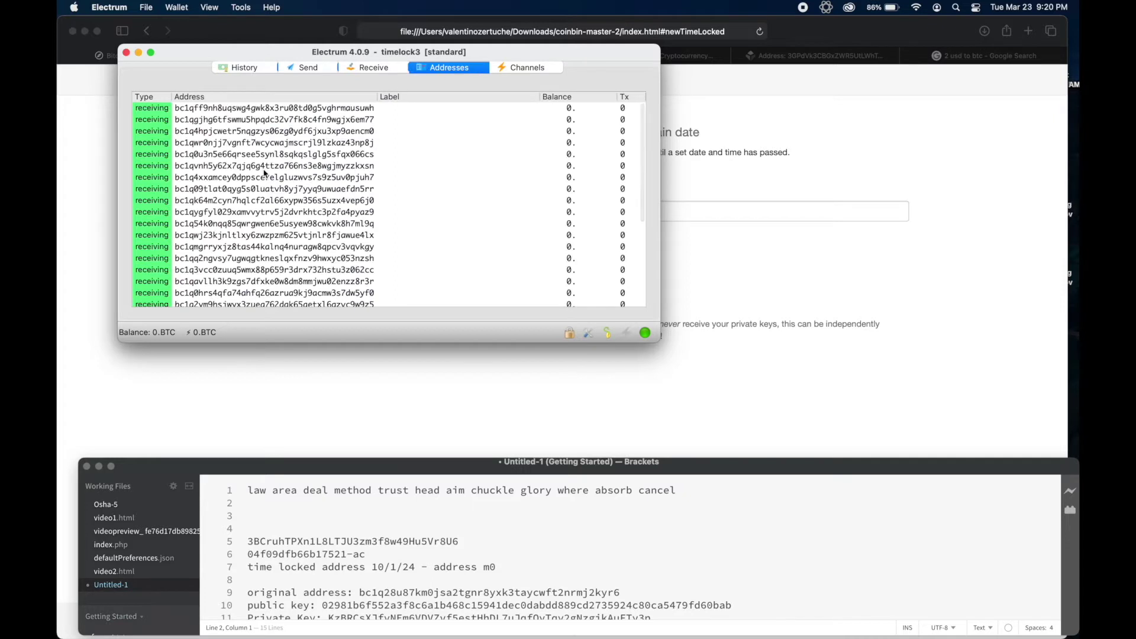
pyautogui.click(331, 213)
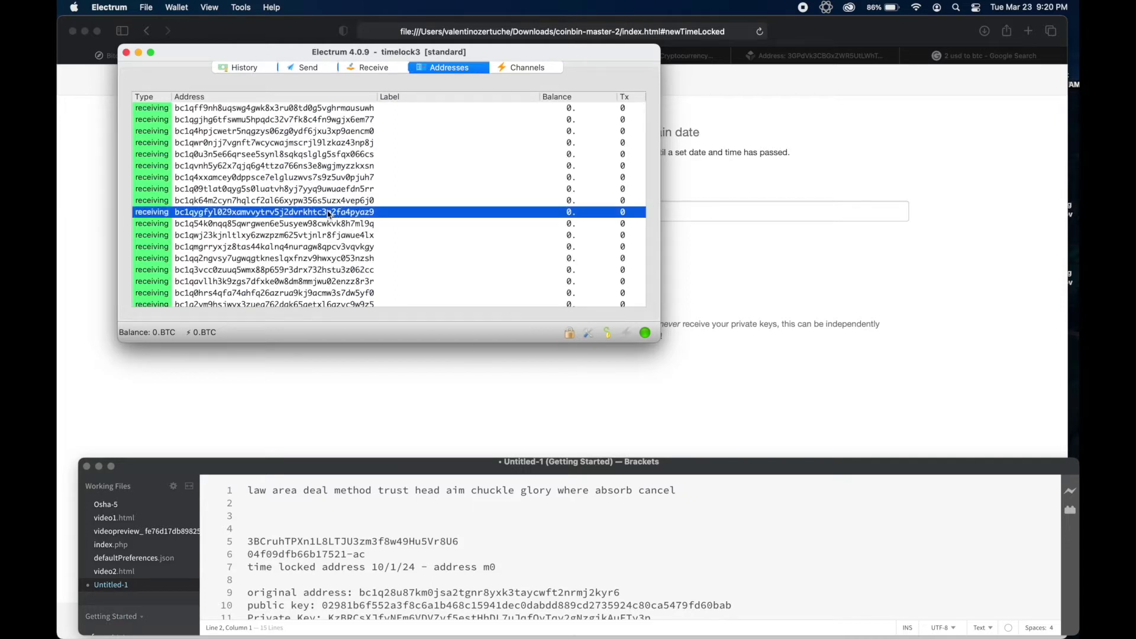
pyautogui.click(295, 110)
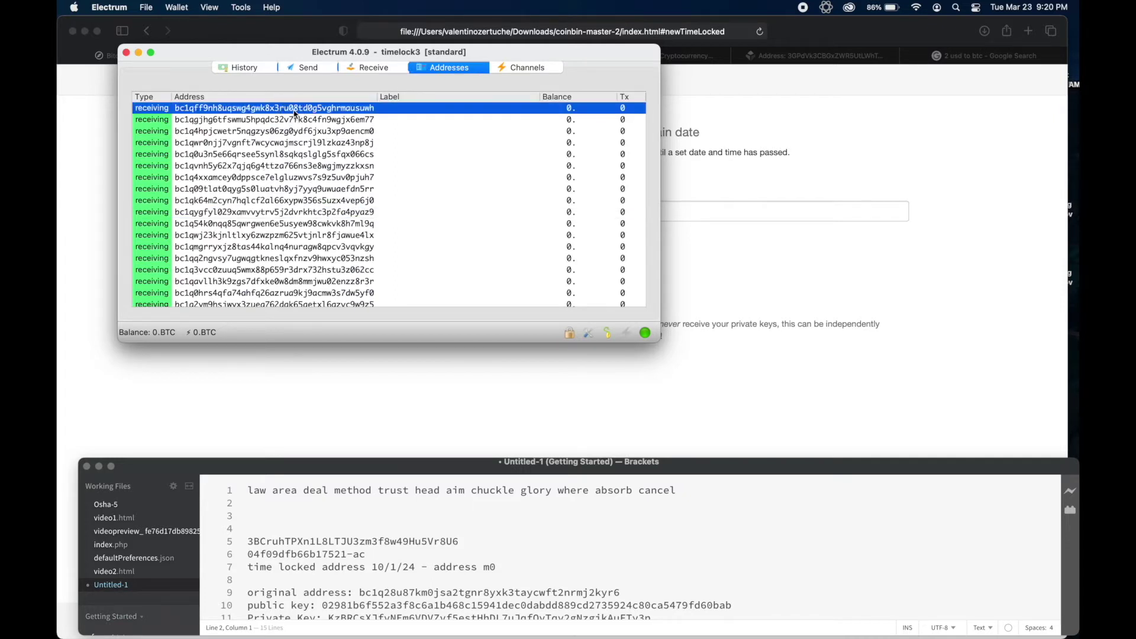
pyautogui.rightClick(295, 112)
pyautogui.click(317, 131)
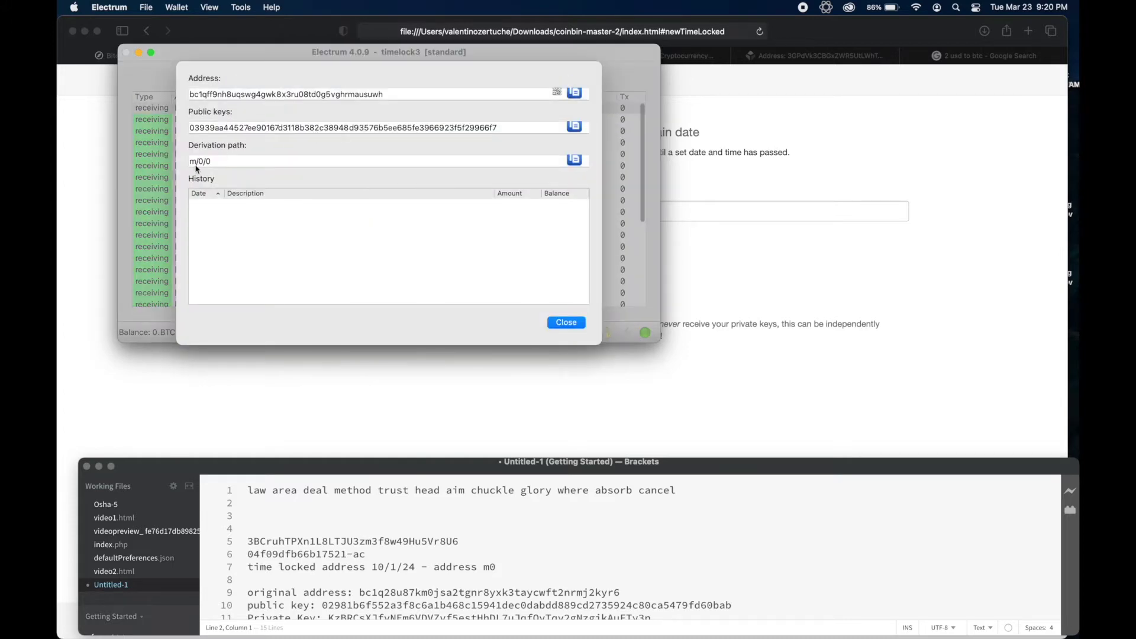
pyautogui.click(566, 324)
# Inspect the second and last receiving addresses' details, then reselect the first receiving address.
pyautogui.rightClick(351, 124)
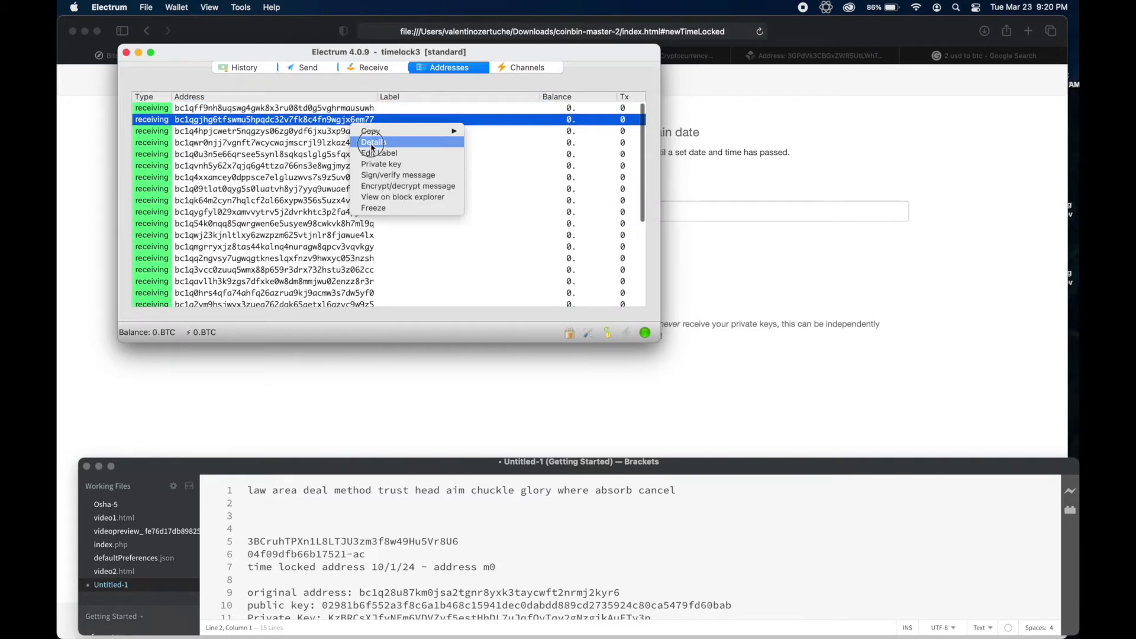
pyautogui.click(364, 142)
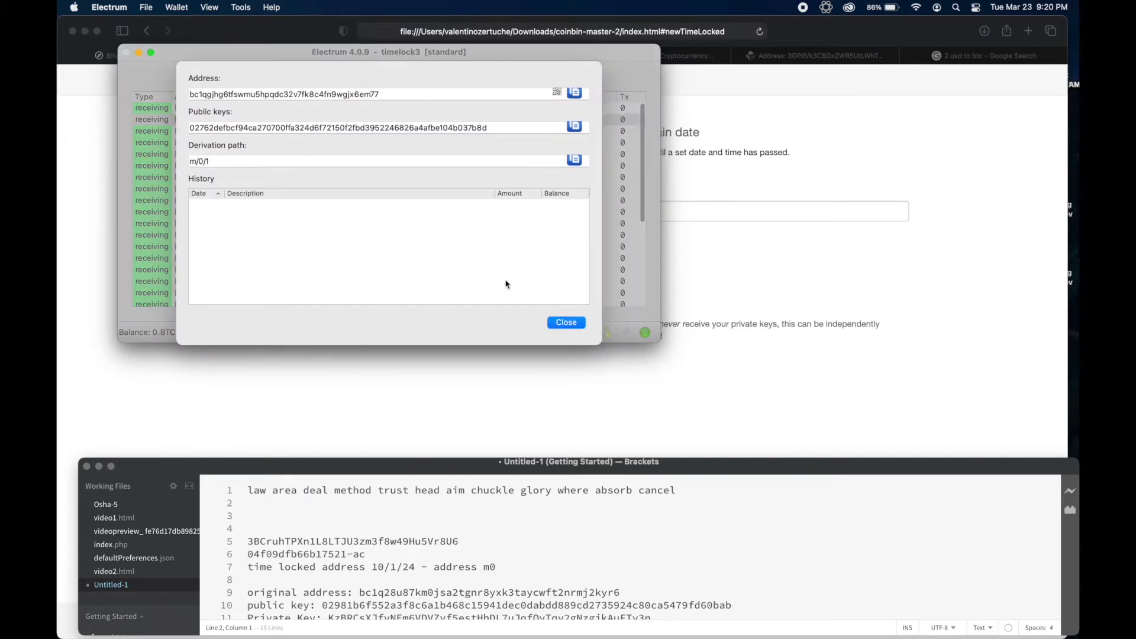
pyautogui.click(577, 324)
pyautogui.scroll(-10, 284, 194)
pyautogui.rightClick(286, 188)
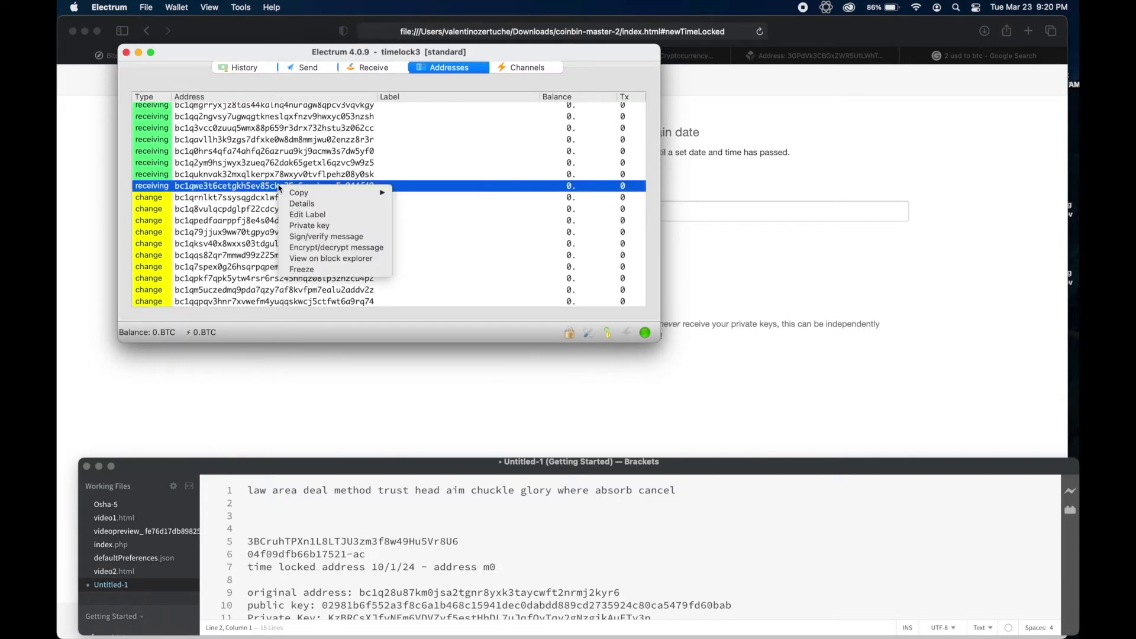
pyautogui.click(317, 202)
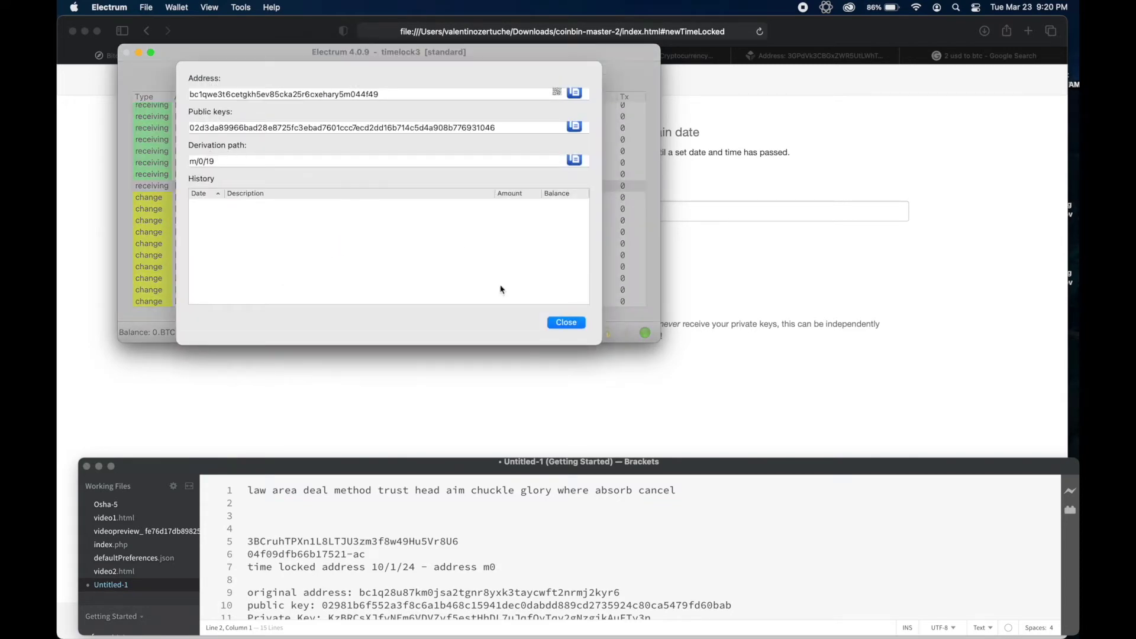
pyautogui.click(562, 323)
pyautogui.scroll(5, 329, 157)
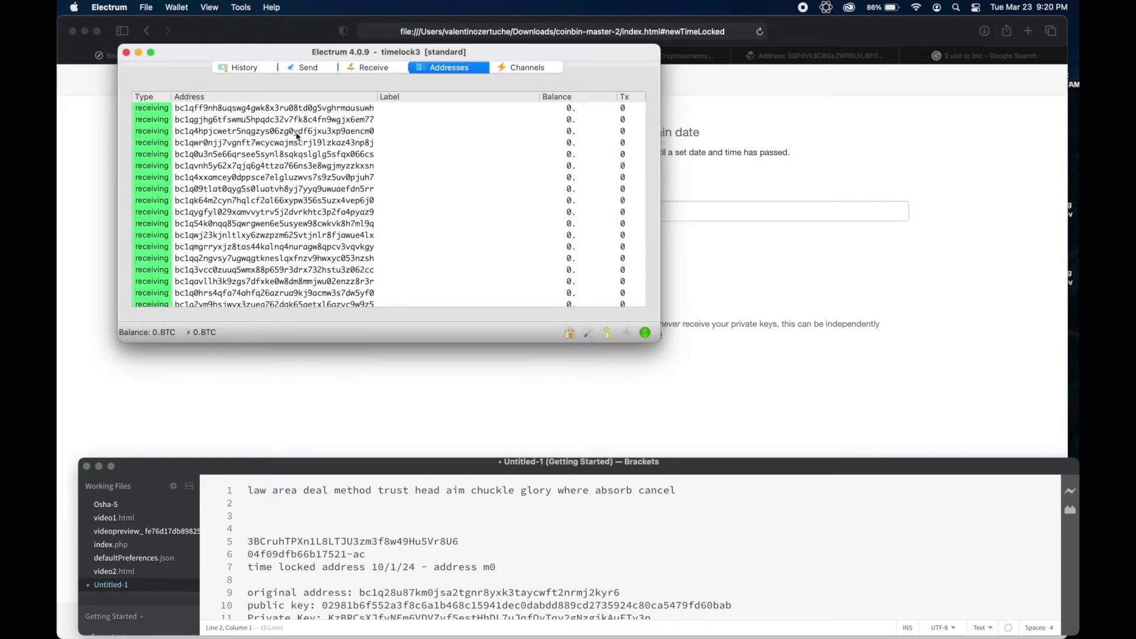
pyautogui.click(279, 110)
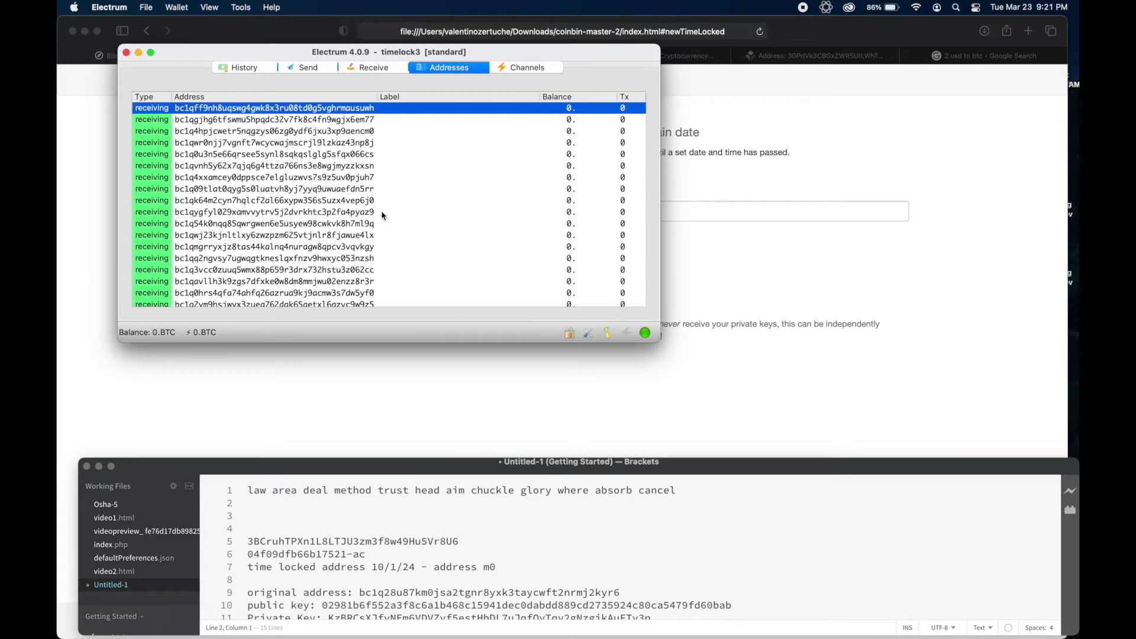
# Label the first receiving address 'timelock' in Electrum.
pyautogui.doubleClick(436, 489)
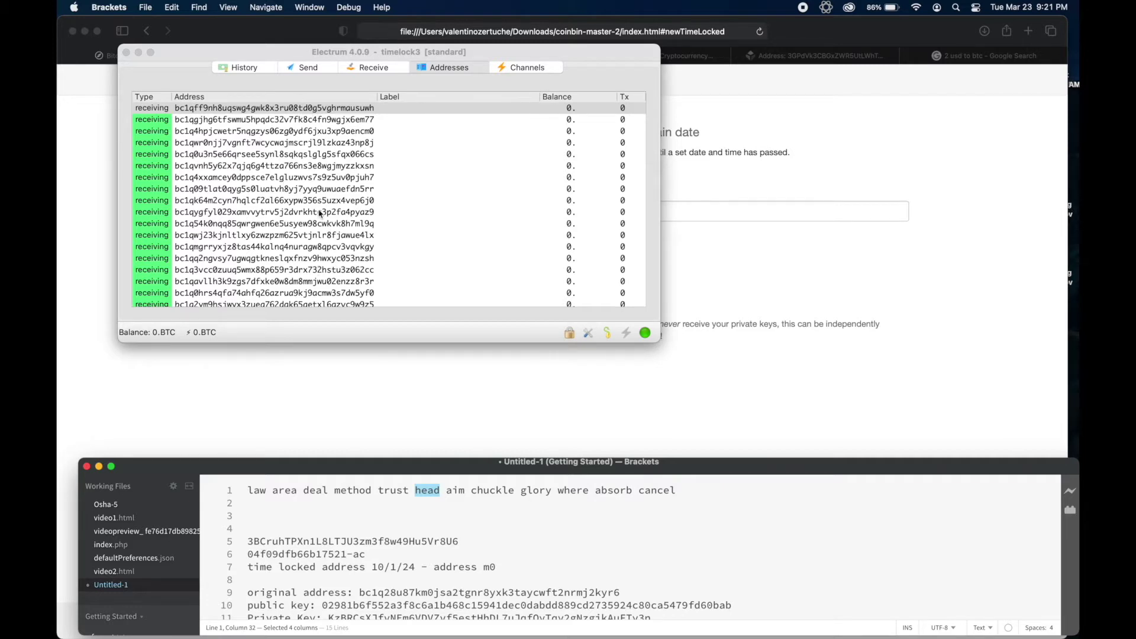
pyautogui.moveTo(257, 491); pyautogui.dragTo(589, 505)
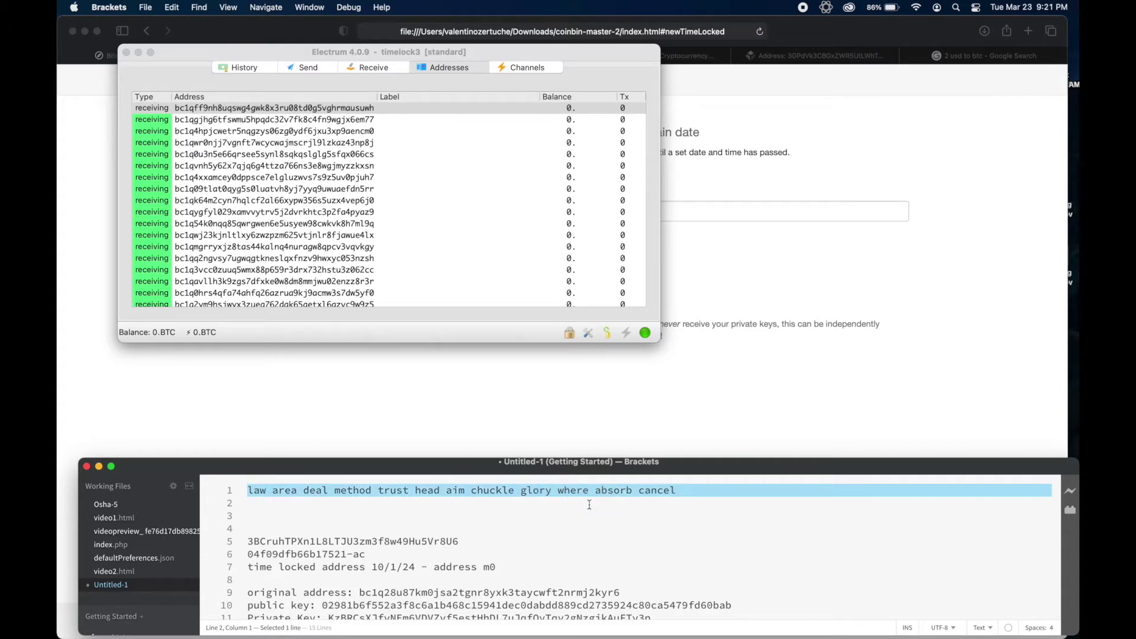
pyautogui.click(686, 491)
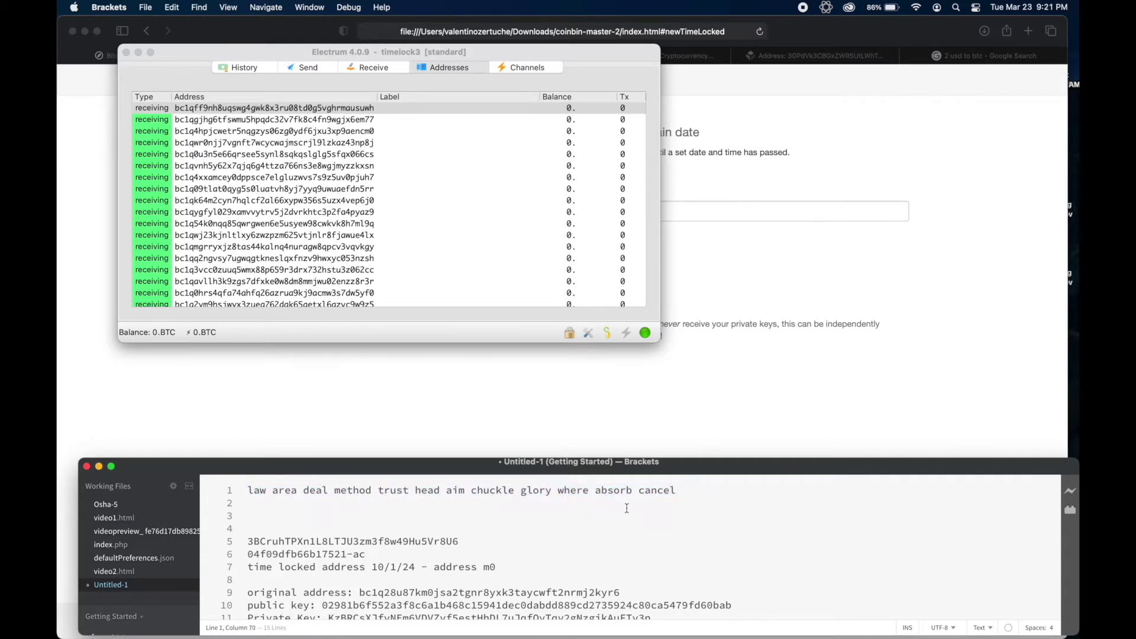
pyautogui.click(336, 111)
pyautogui.click(391, 111)
pyautogui.click(392, 110)
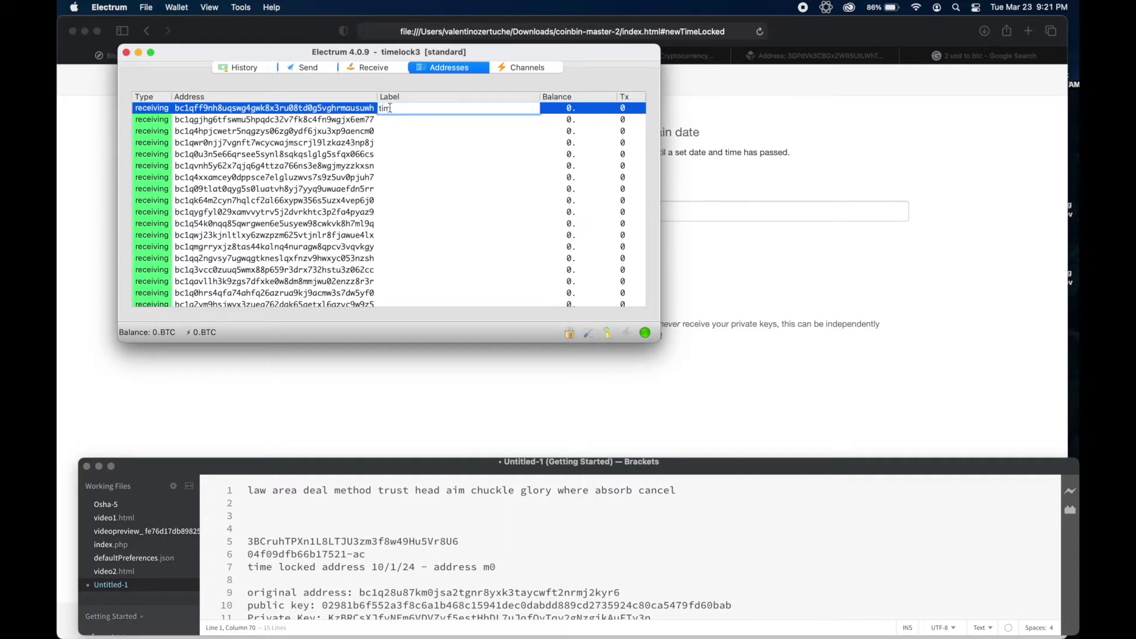
pyautogui.write('timelock')
pyautogui.press('Return')
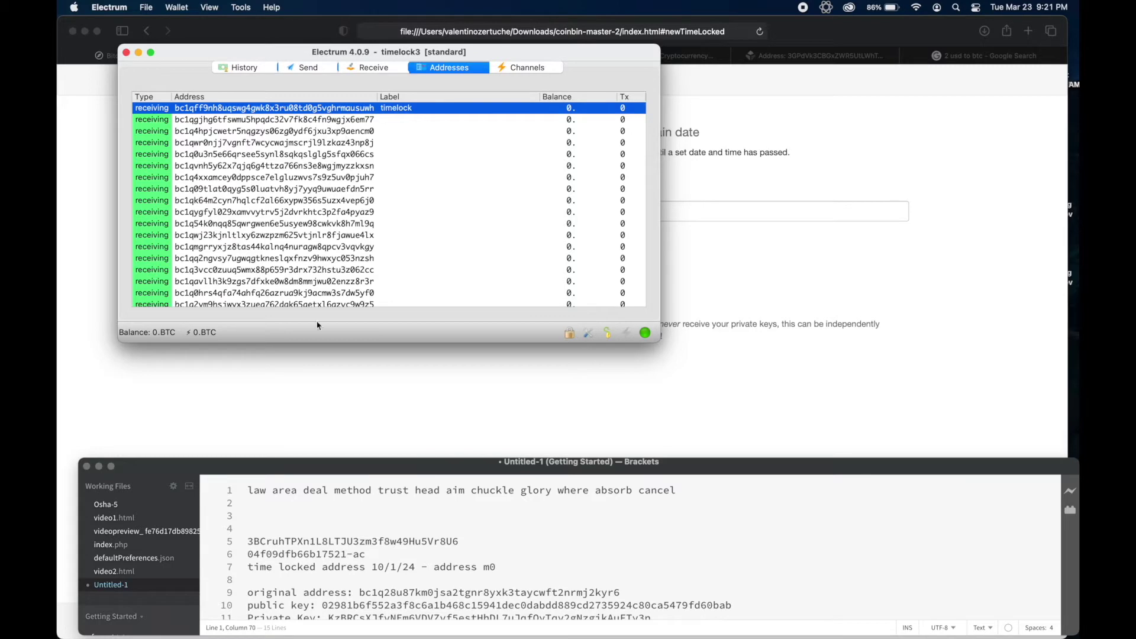
# Copy the timelock address's public key and paste it into Coinb.in's public key field.
pyautogui.click(312, 423)
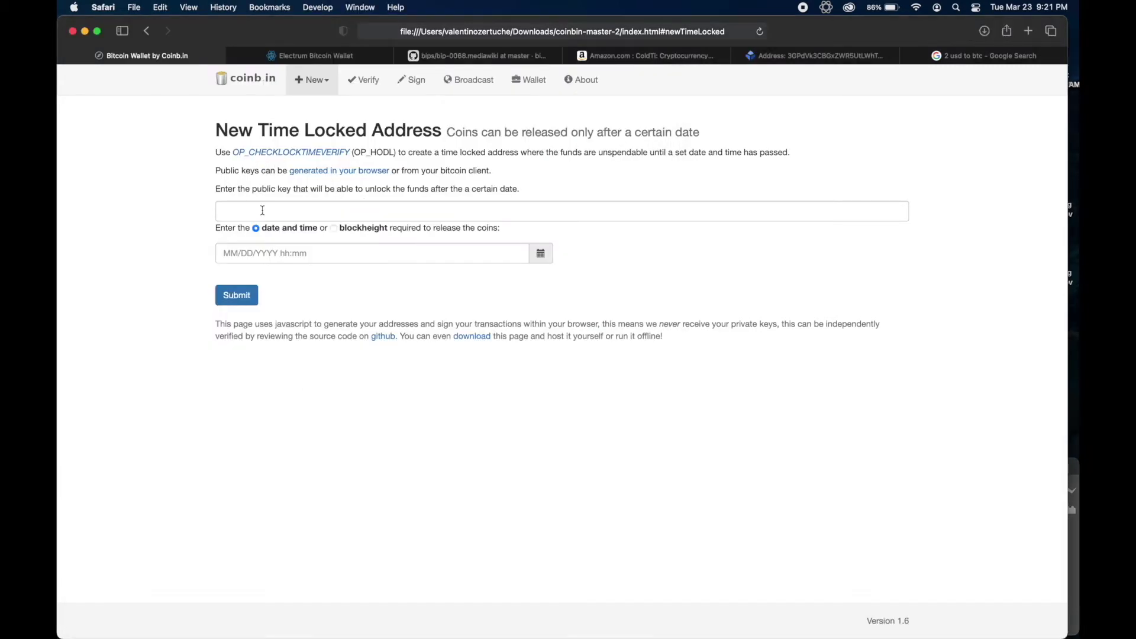
pyautogui.press('super+Tab')
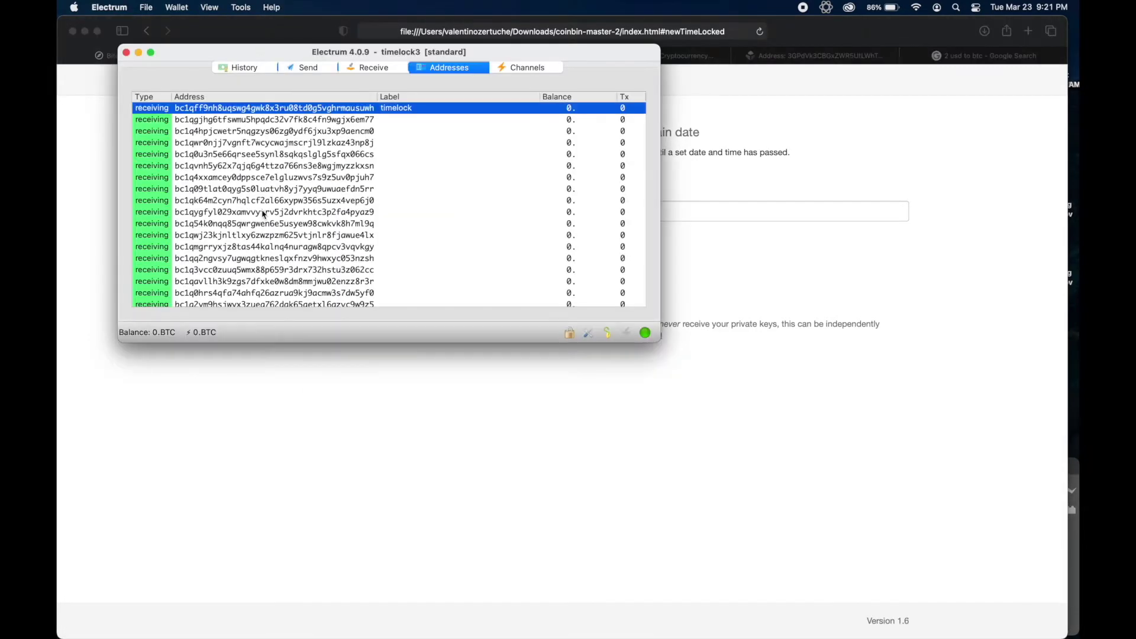
pyautogui.rightClick(277, 111)
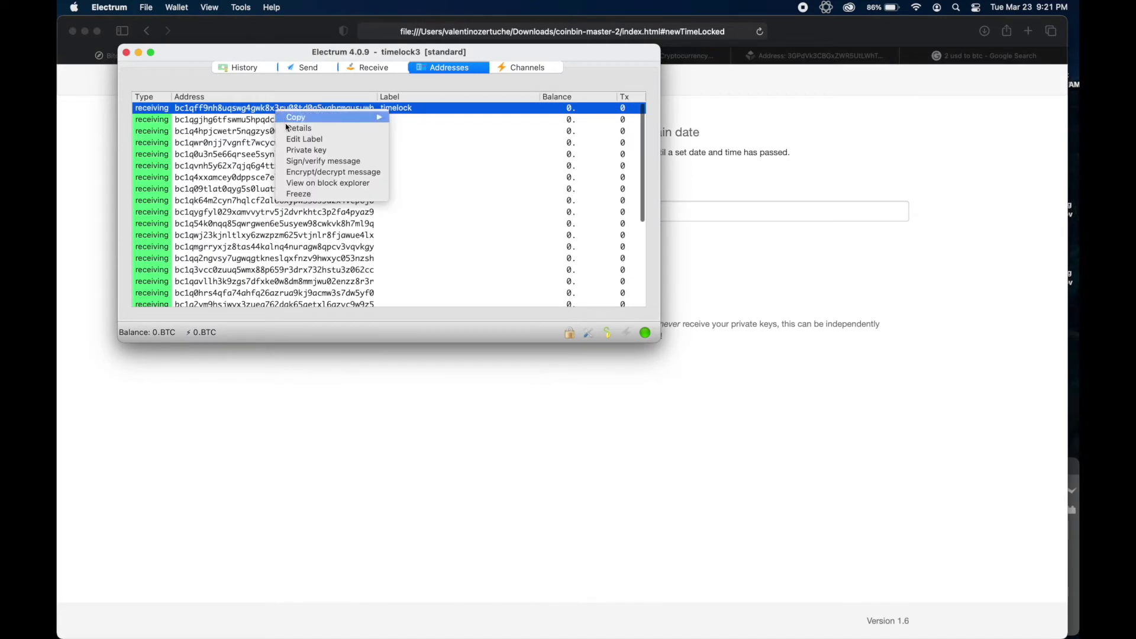
pyautogui.click(291, 129)
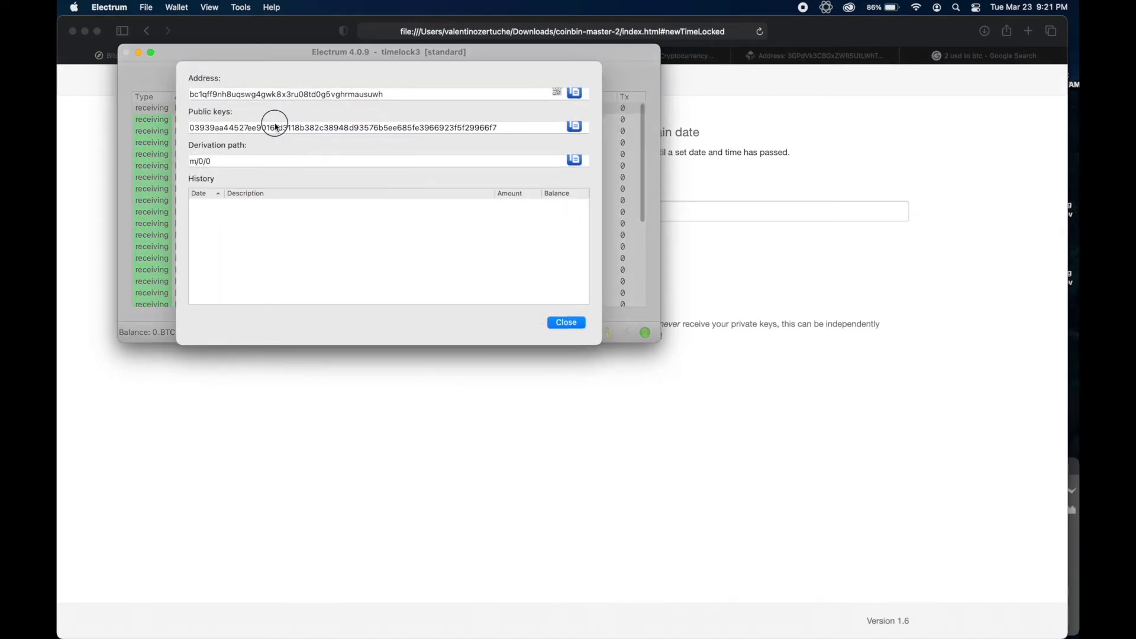
pyautogui.click(574, 126)
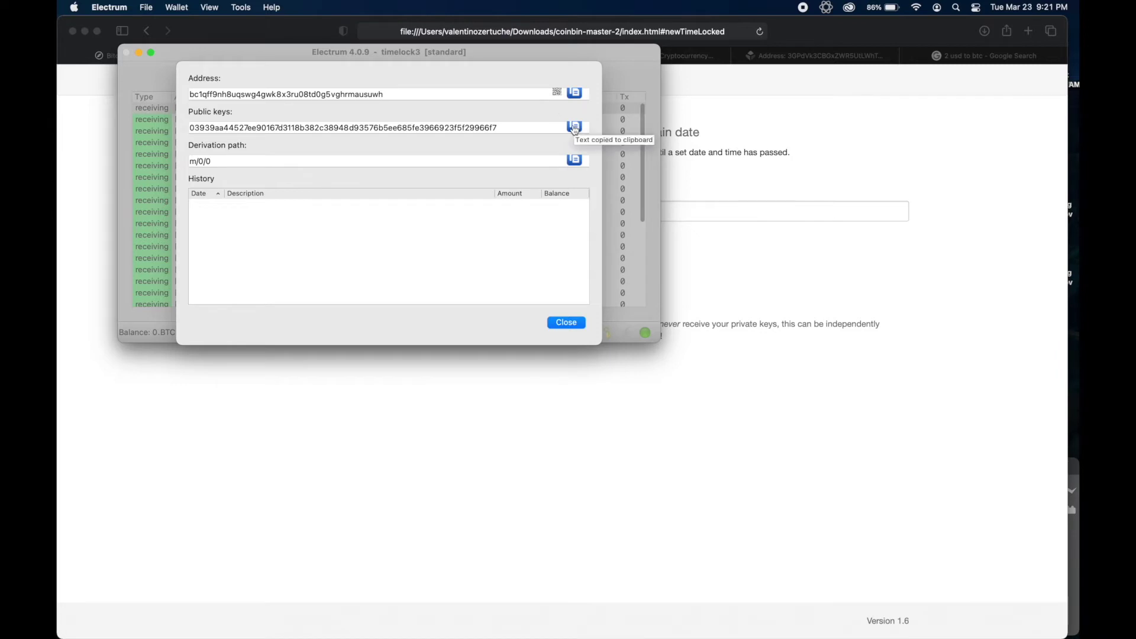
pyautogui.click(560, 477)
pyautogui.click(436, 213)
pyautogui.press('super+v')
# Pick November 1 in the calendar and correct the year, giving 11/01/2024 00:00.
pyautogui.click(319, 253)
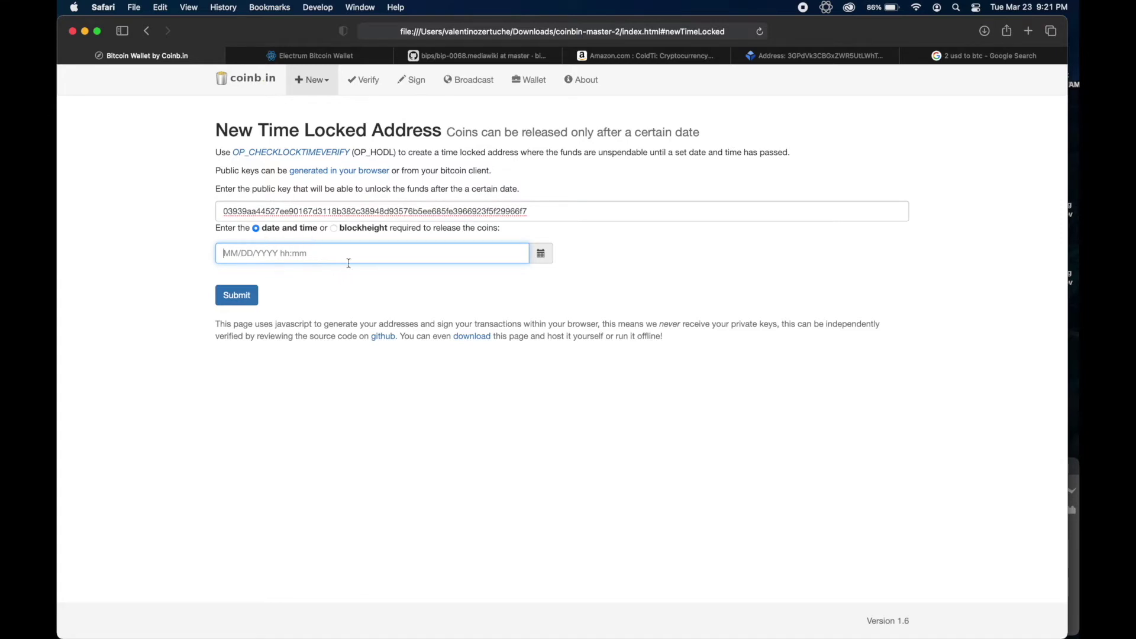
pyautogui.click(541, 254)
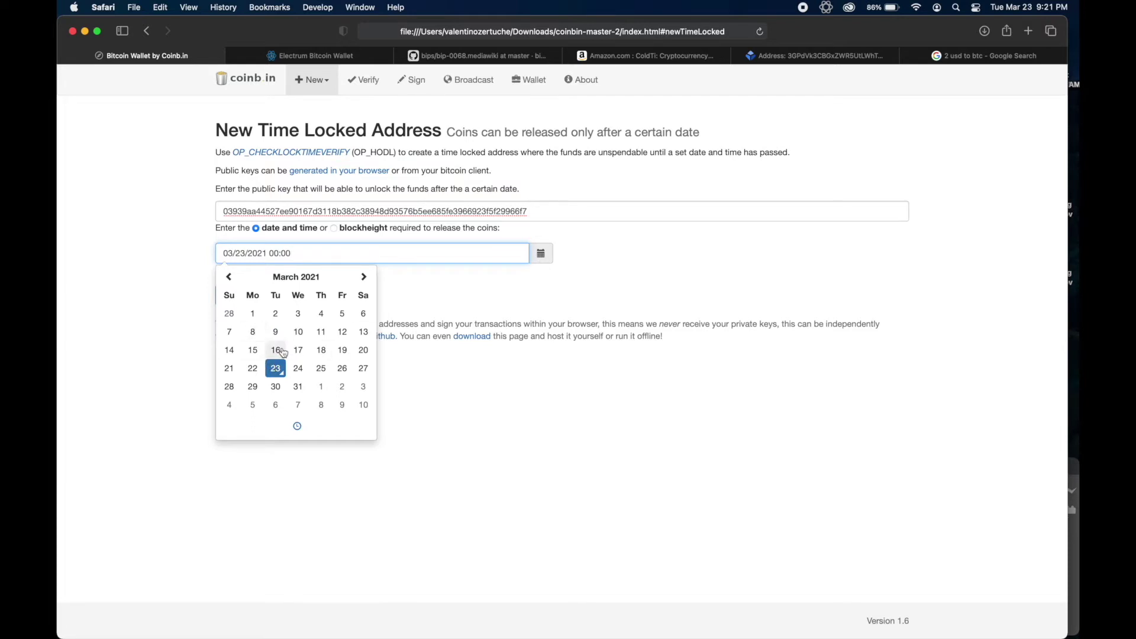
pyautogui.click(364, 276)
pyautogui.click(364, 277)
pyautogui.click(363, 277)
pyautogui.click(364, 277)
pyautogui.click(364, 276)
pyautogui.click(364, 277)
pyautogui.click(364, 277)
pyautogui.click(363, 276)
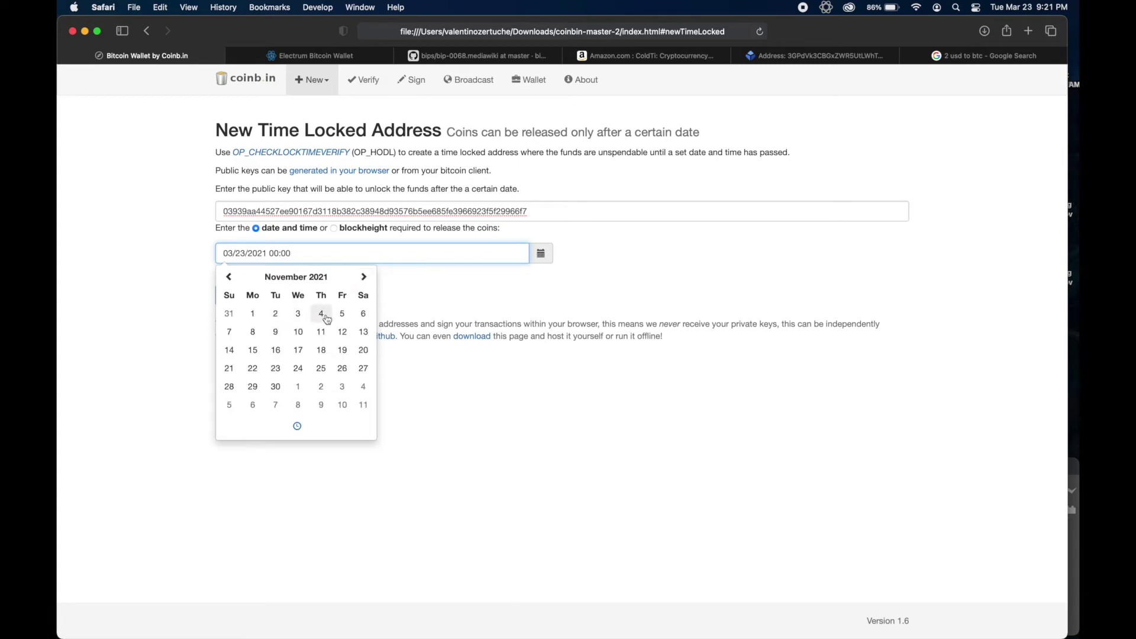
pyautogui.click(255, 313)
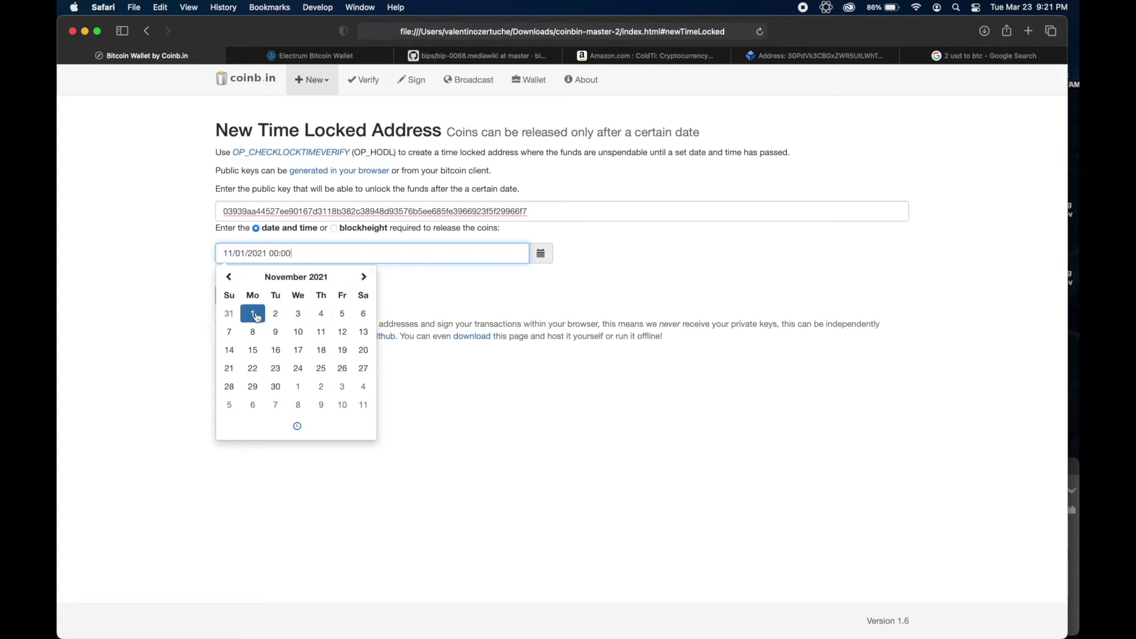
pyautogui.click(264, 253)
pyautogui.press('BackSpace')
pyautogui.click(474, 297)
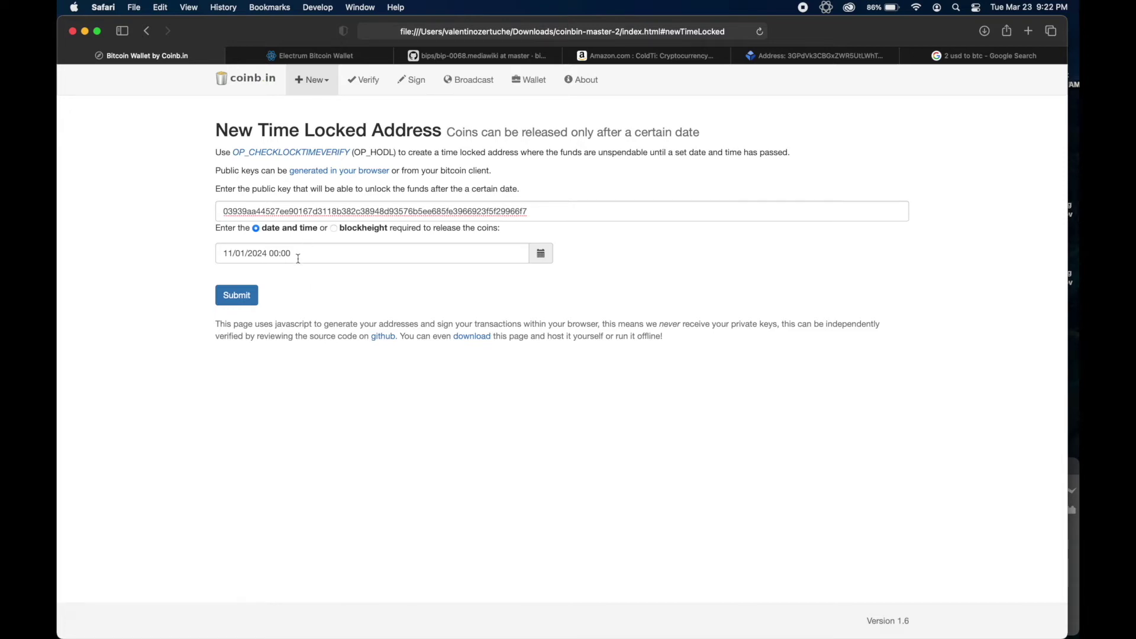
# Generate the time-locked address and redeem script, and copy the new address.
pyautogui.click(236, 302)
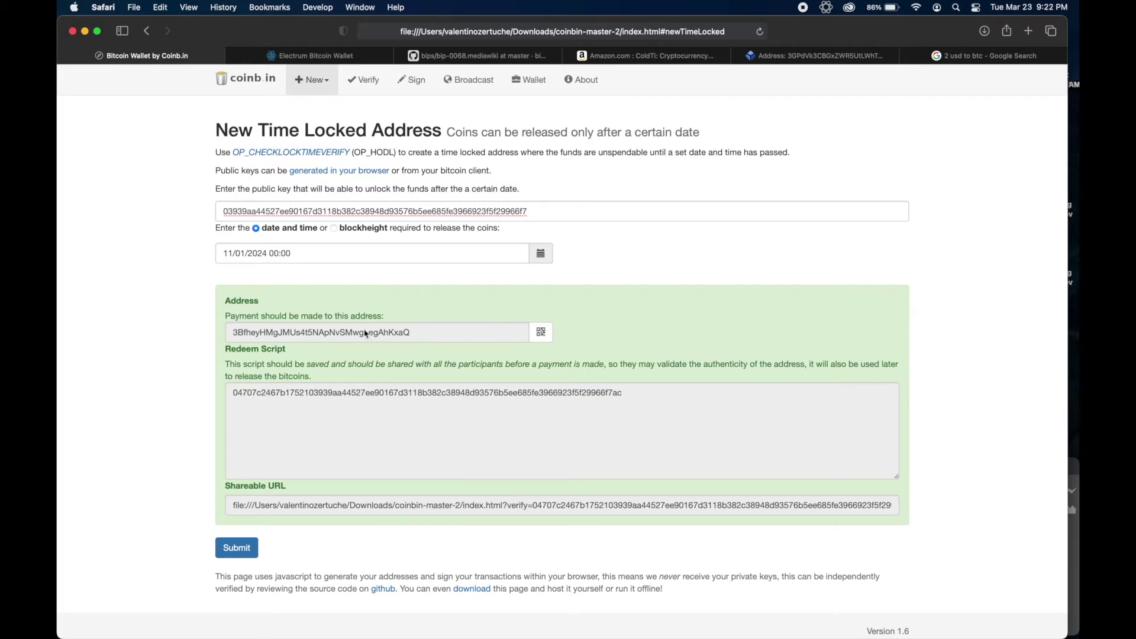
pyautogui.doubleClick(339, 334)
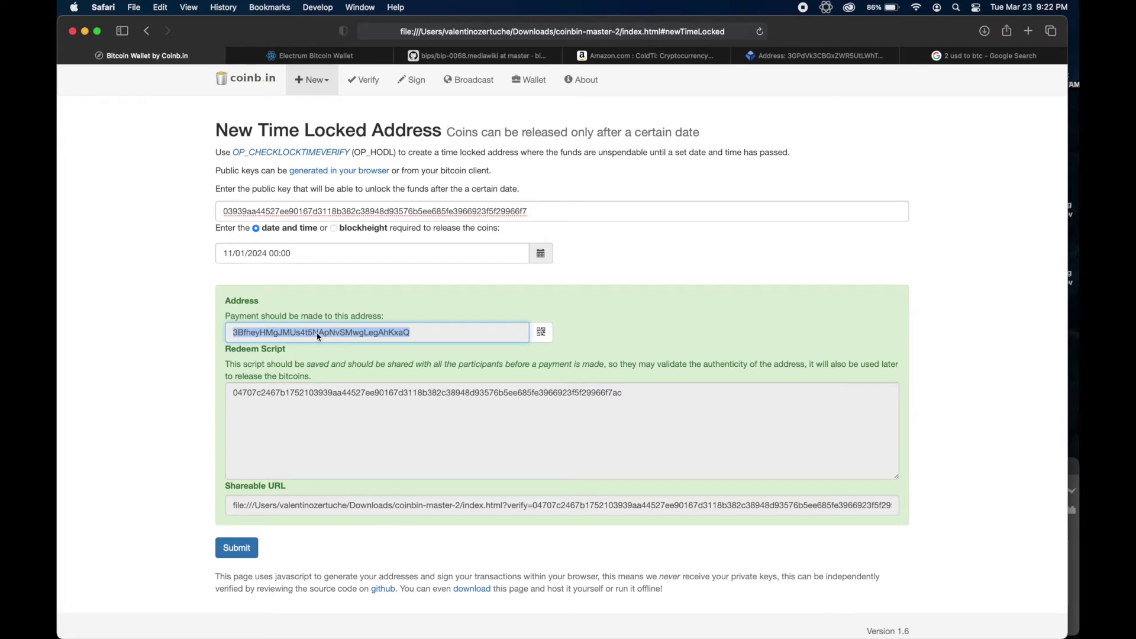
pyautogui.press('super+Tab')
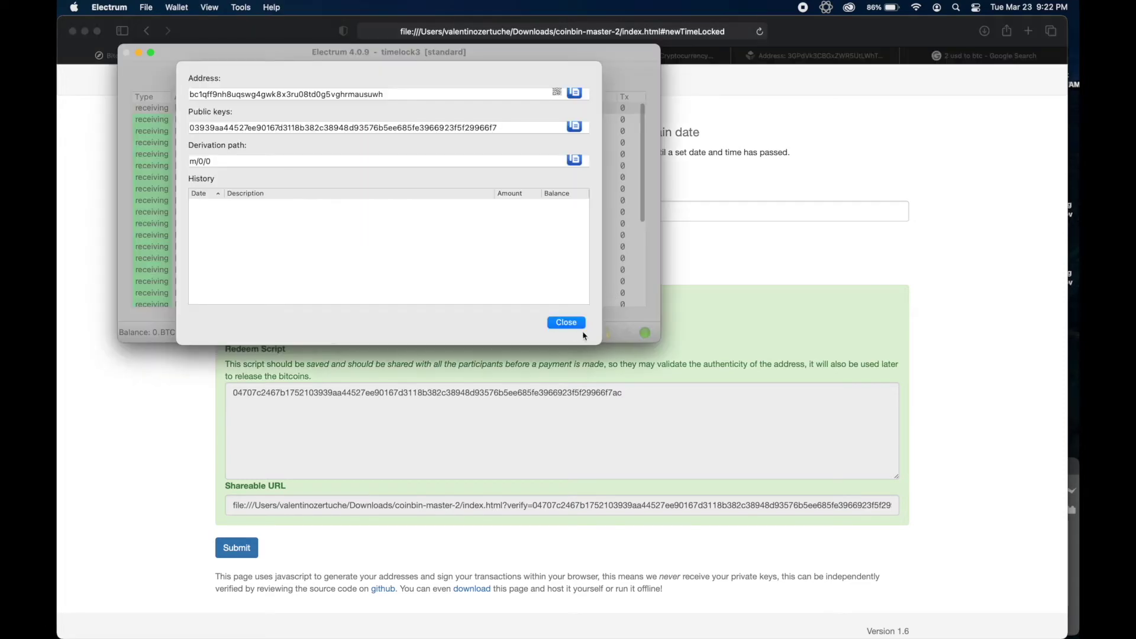
pyautogui.click(632, 322)
# Replace the old address on line 5 of the notes with the new time-locked address.
pyautogui.press('super+Tab')
pyautogui.press('super+Tab')
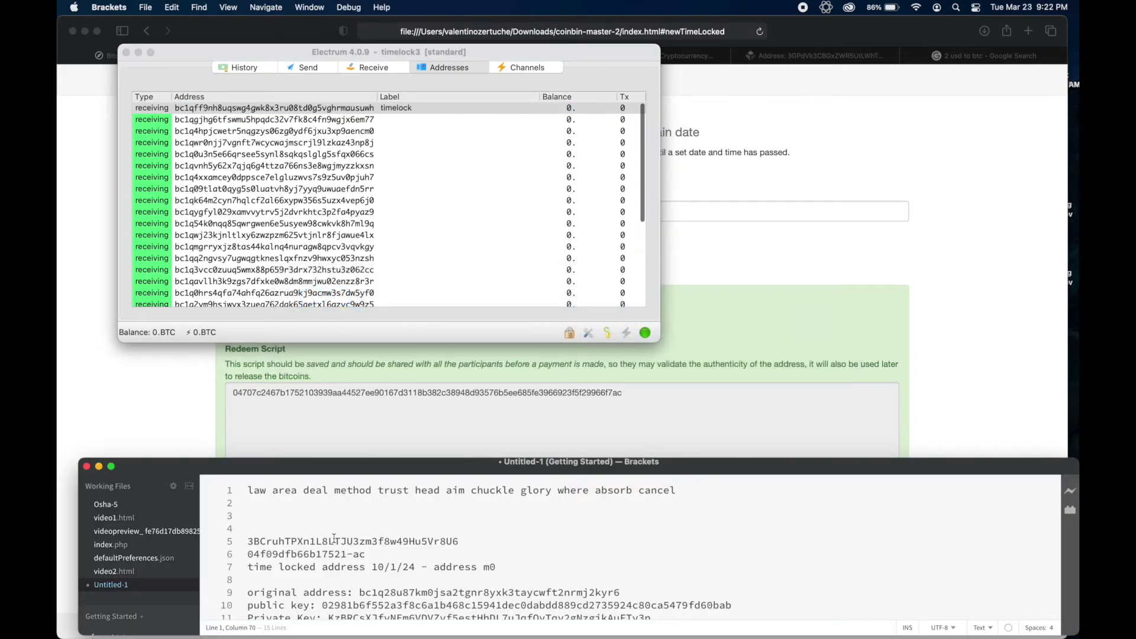
pyautogui.doubleClick(334, 540)
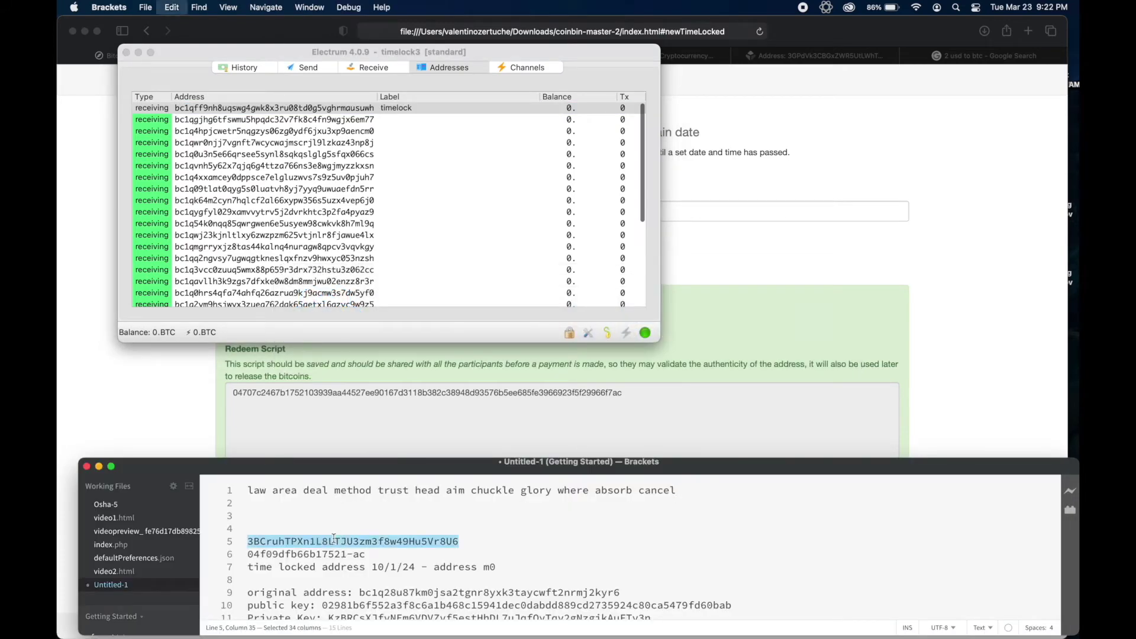
pyautogui.press('super+v')
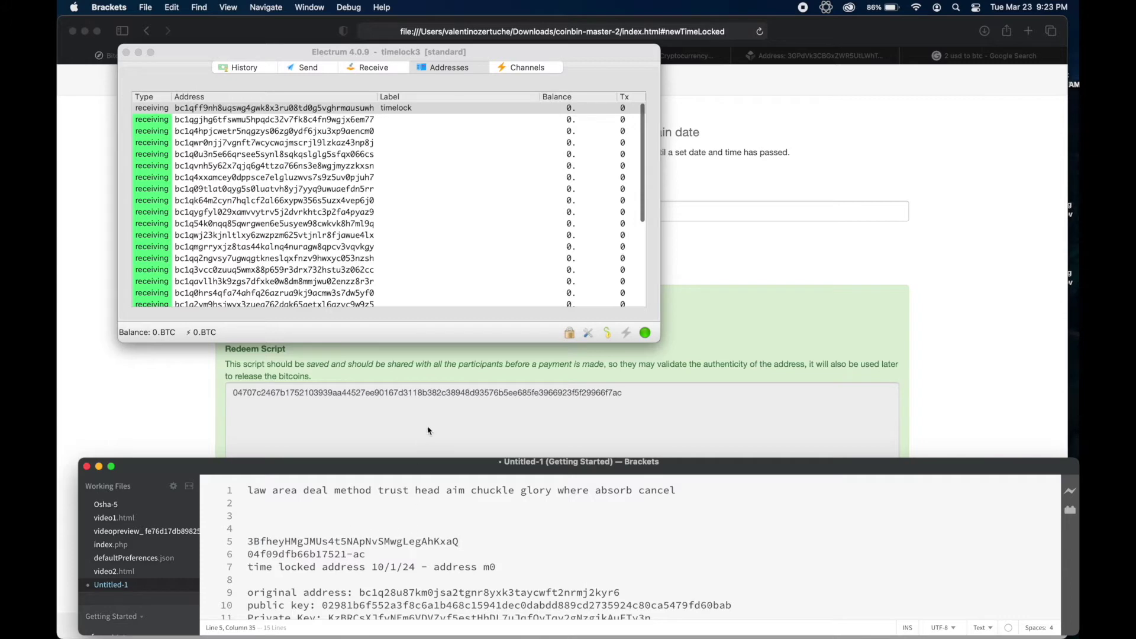
pyautogui.click(417, 412)
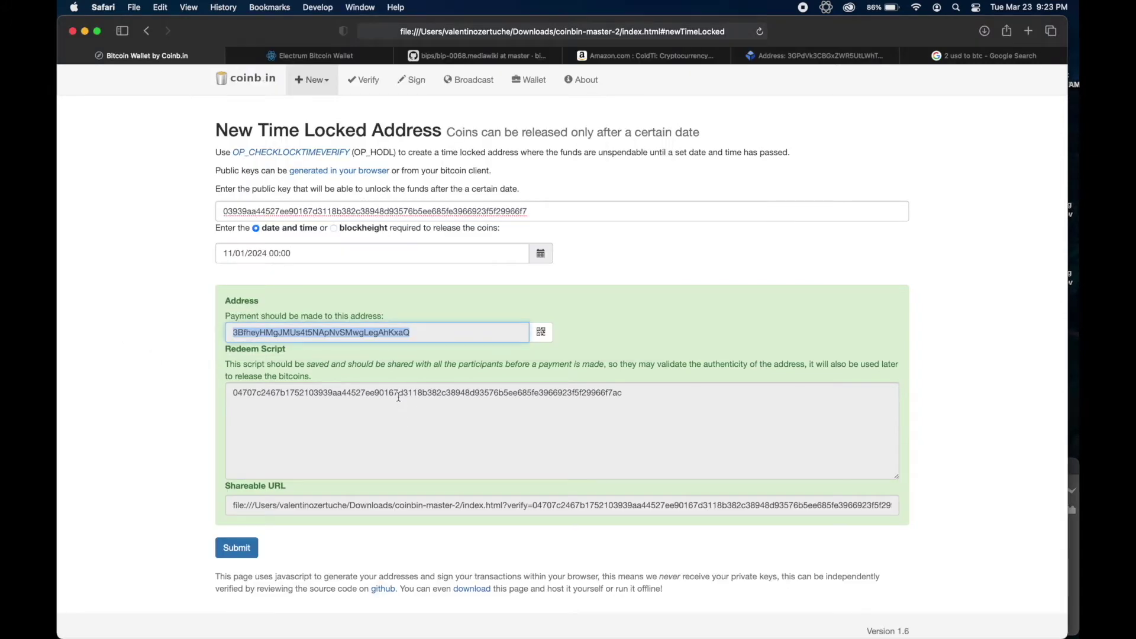
pyautogui.click(395, 392)
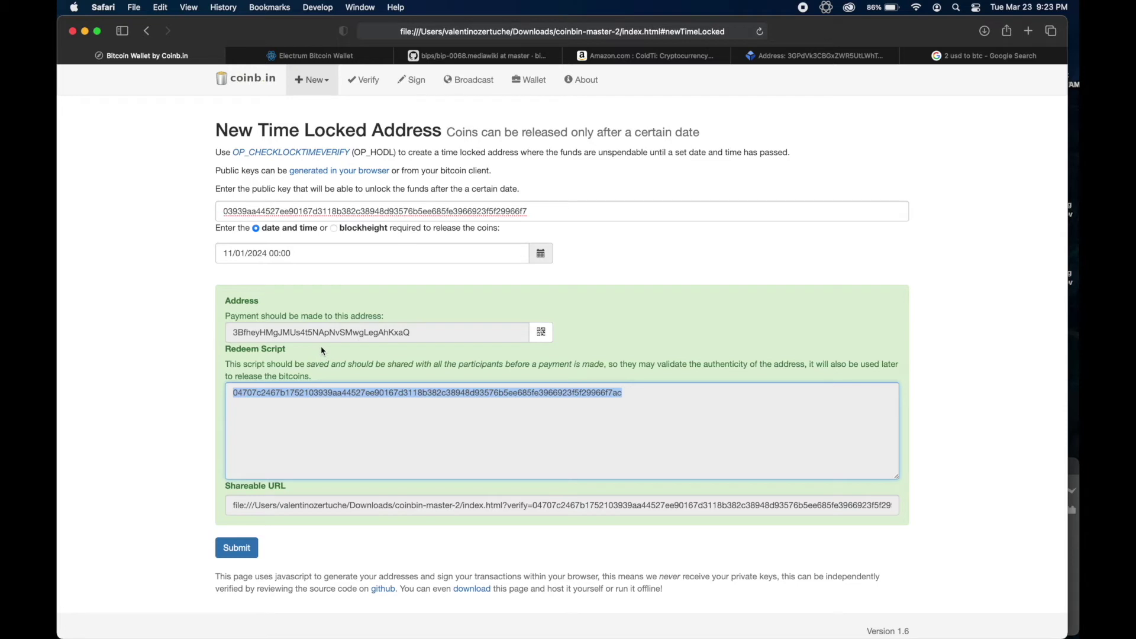
# Paste the copied redeem script onto a new line 6 in the Brackets notes.
pyautogui.doubleClick(352, 394)
pyautogui.press('super+c')
pyautogui.press('super+Tab')
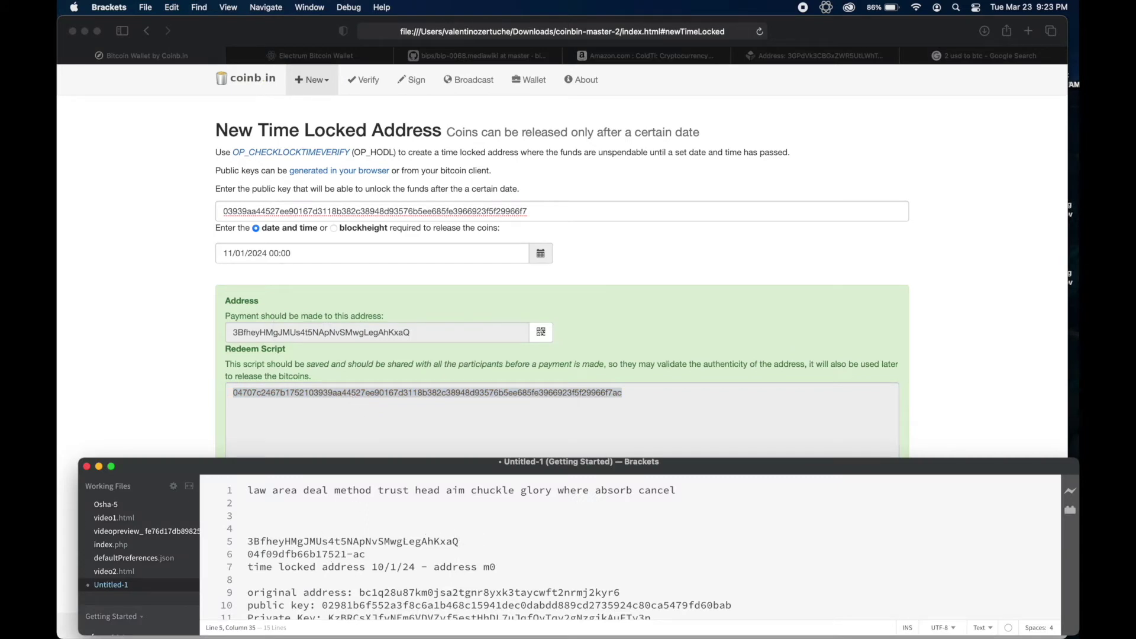
pyautogui.press('Return')
pyautogui.press('super+v')
pyautogui.press('Return')
pyautogui.press('Return')
pyautogui.press('Return')
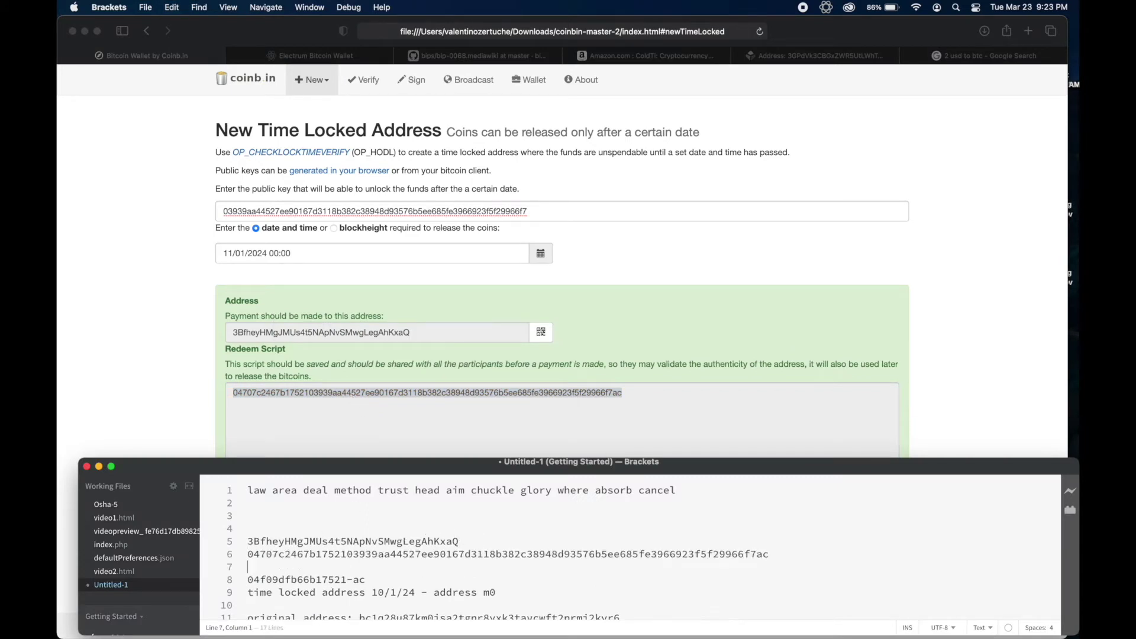
pyautogui.doubleClick(486, 554)
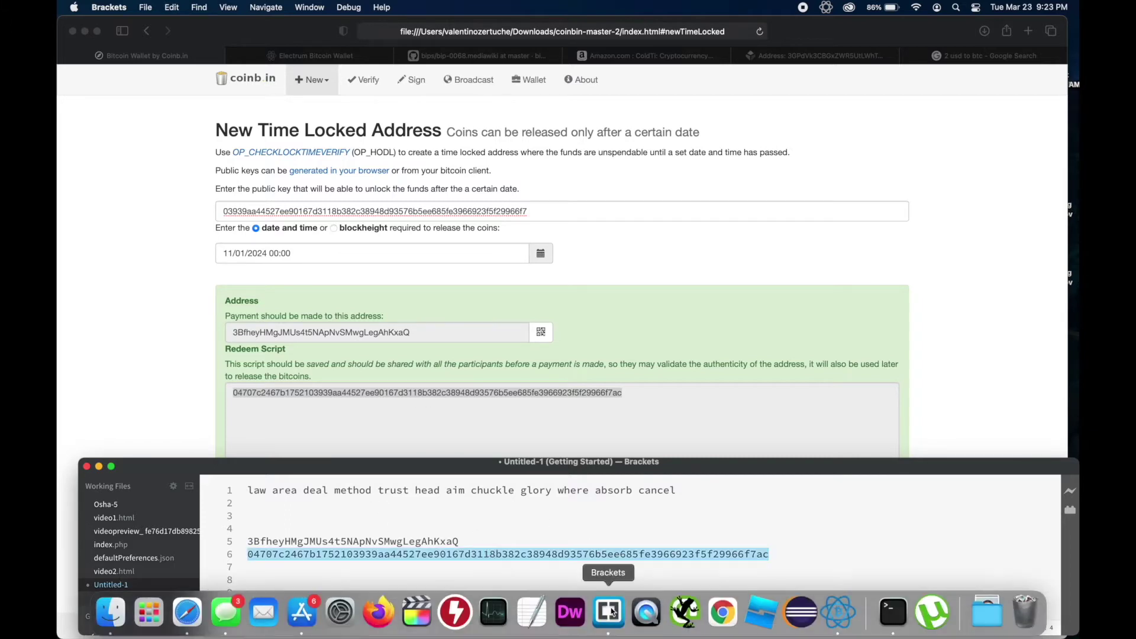
# Reopen the timelock address's details in Electrum.
pyautogui.click(837, 632)
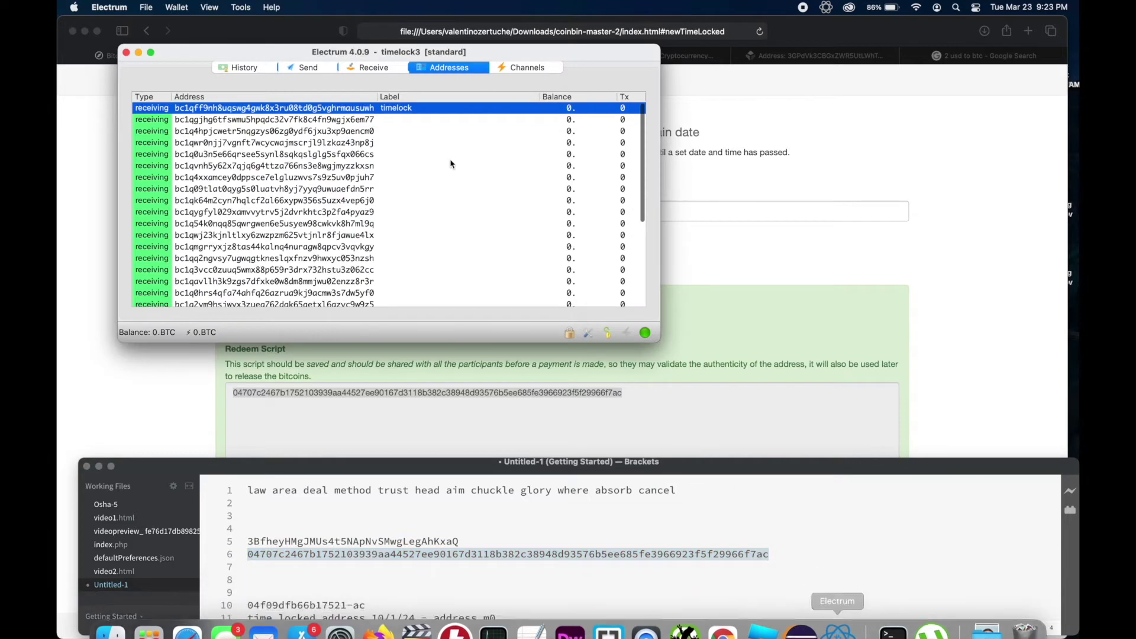
pyautogui.rightClick(317, 111)
pyautogui.click(333, 129)
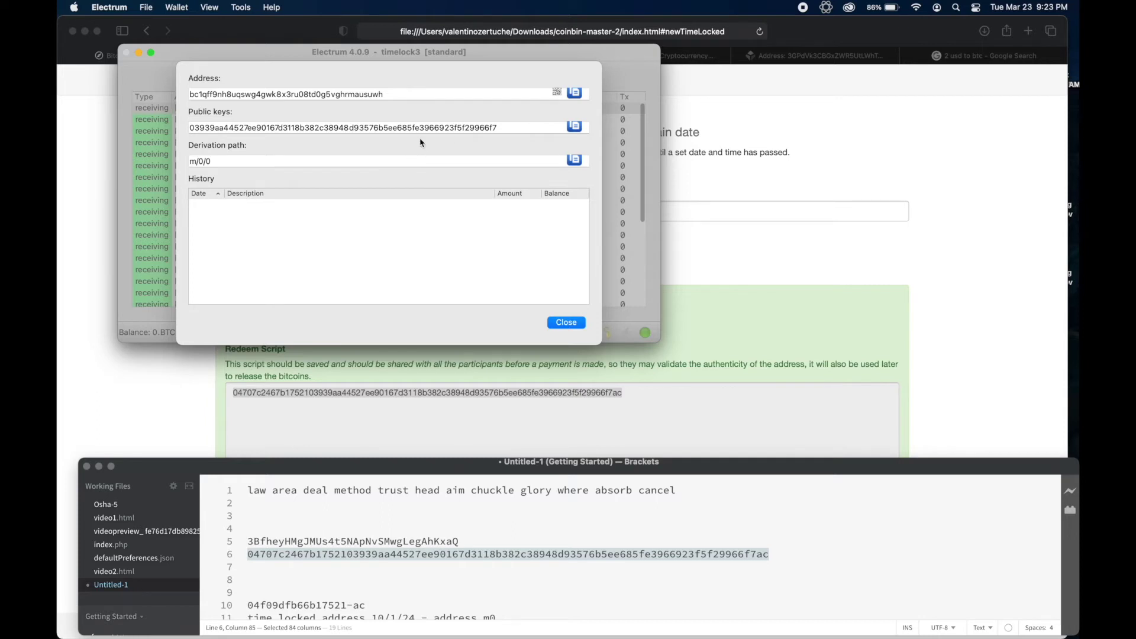
# Paste the timelock address's public key onto line 7 of the notes.
pyautogui.click(576, 127)
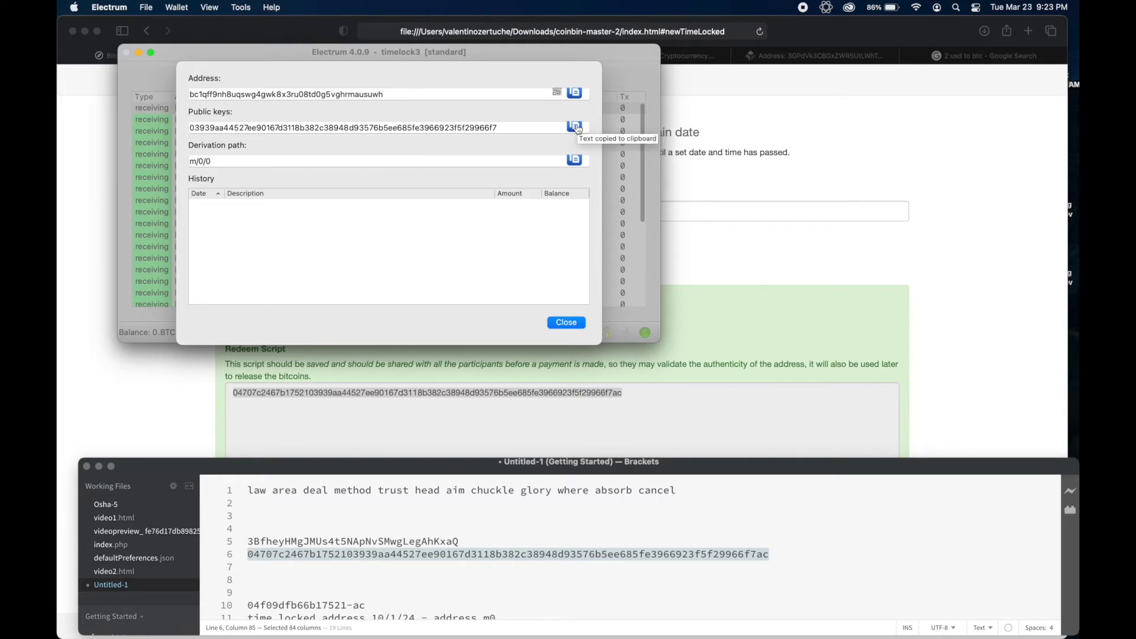
pyautogui.click(526, 568)
pyautogui.click(553, 563)
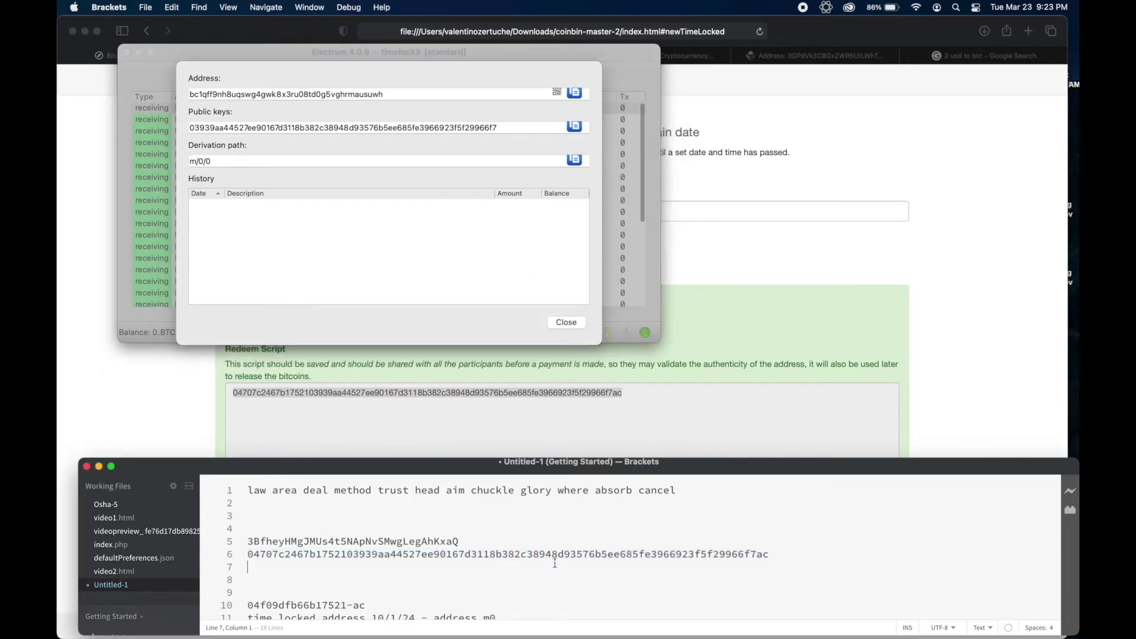
pyautogui.press('super+v')
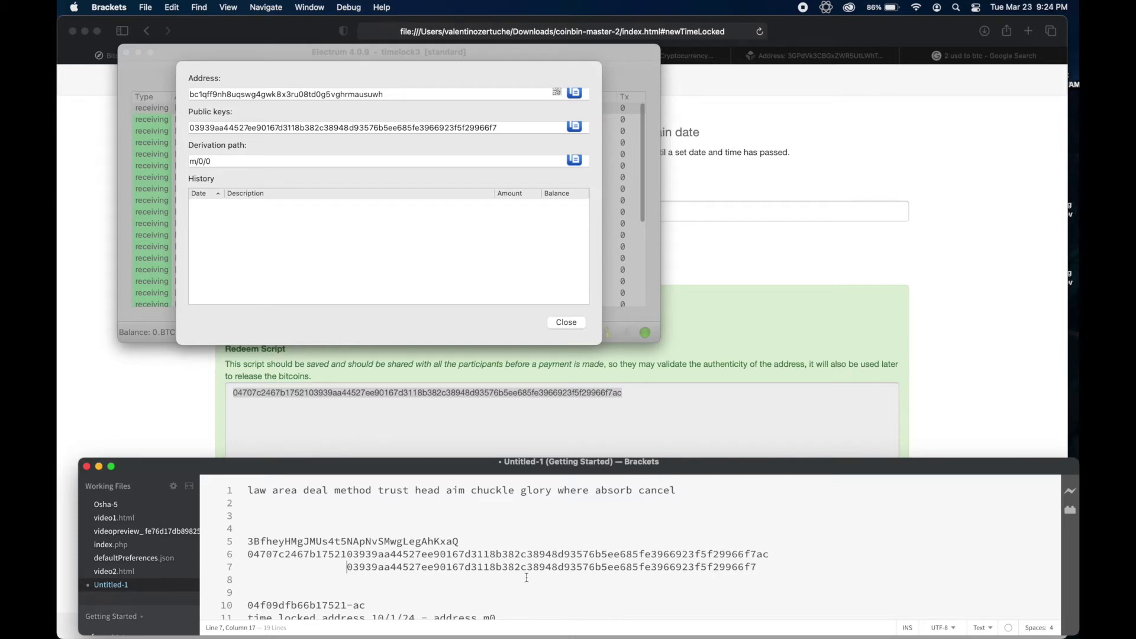
pyautogui.press('super+shift+Right')
pyautogui.press('BackSpace')
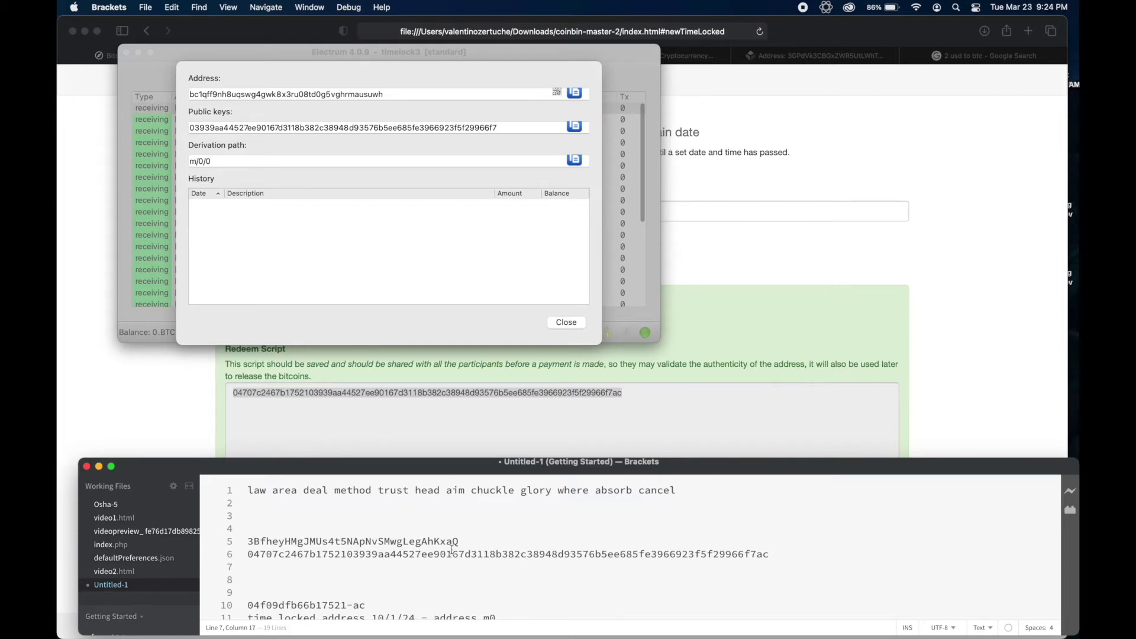
pyautogui.press('super+z')
# Replace the public key inside the line 6 redeem script with '----' and compare the parts.
pyautogui.moveTo(348, 555); pyautogui.dragTo(756, 556)
pyautogui.press('BackSpace')
pyautogui.write('----')
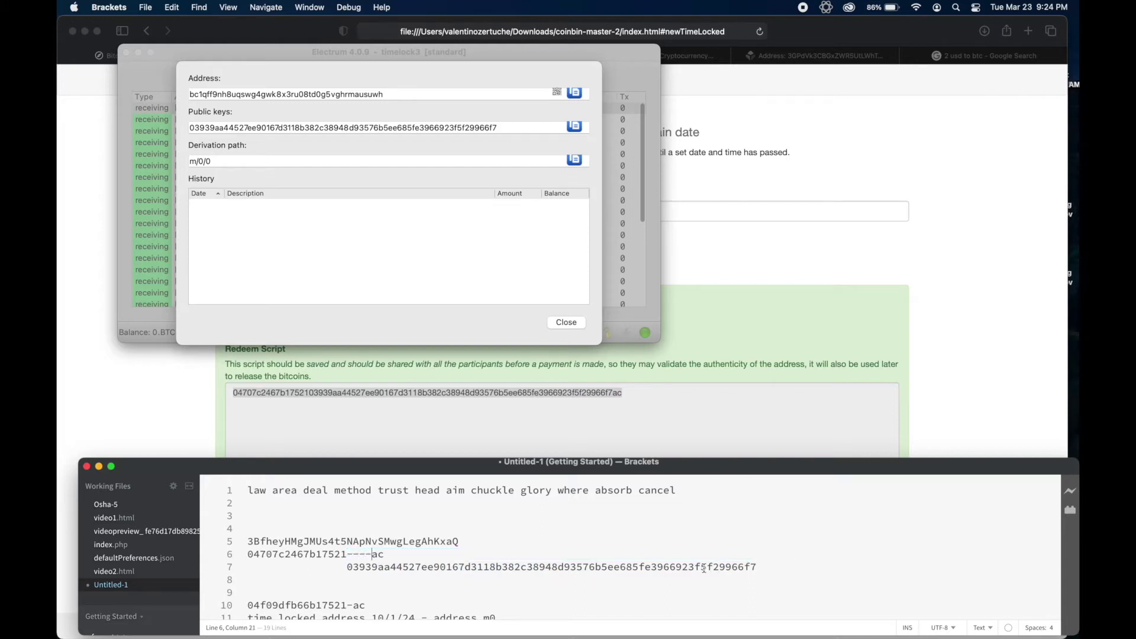
pyautogui.doubleClick(701, 566)
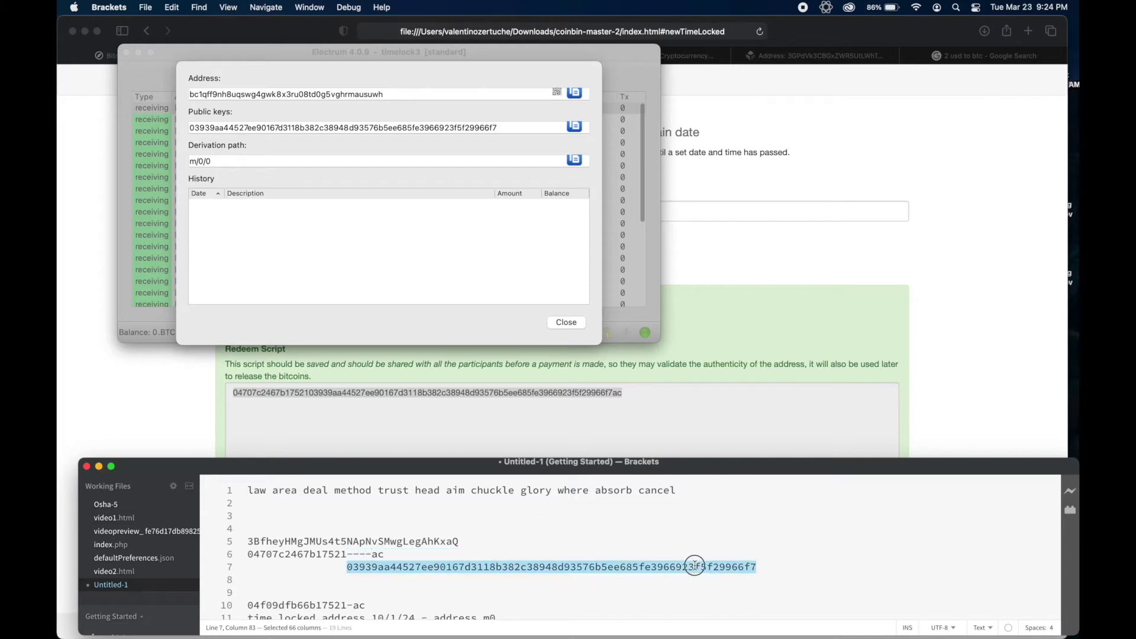
pyautogui.doubleClick(288, 554)
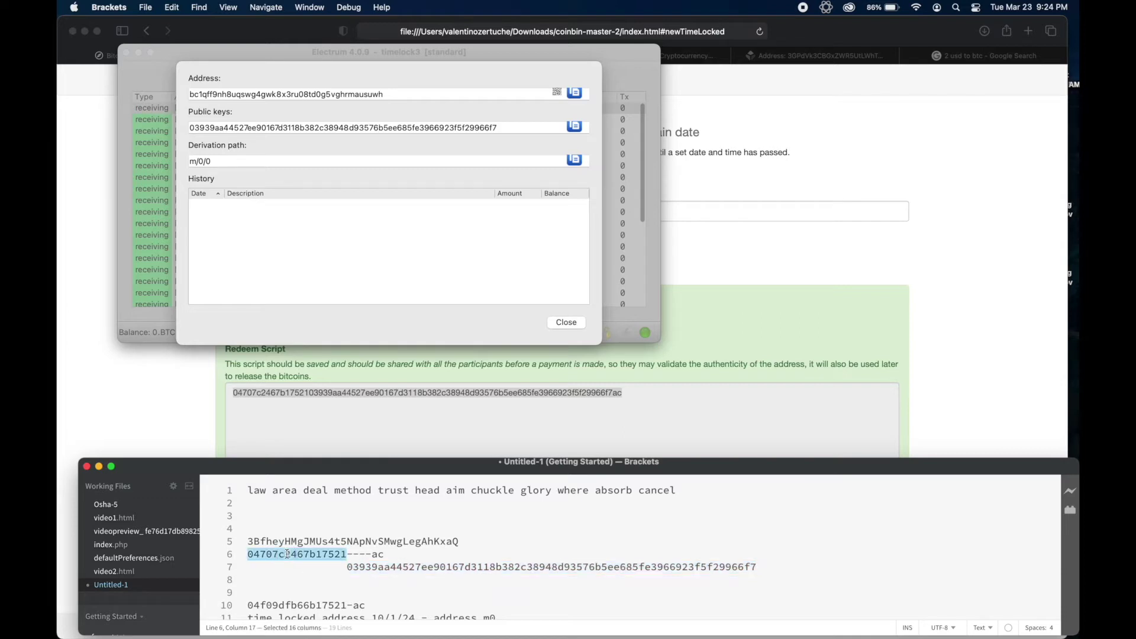
pyautogui.doubleClick(366, 567)
pyautogui.doubleClick(379, 554)
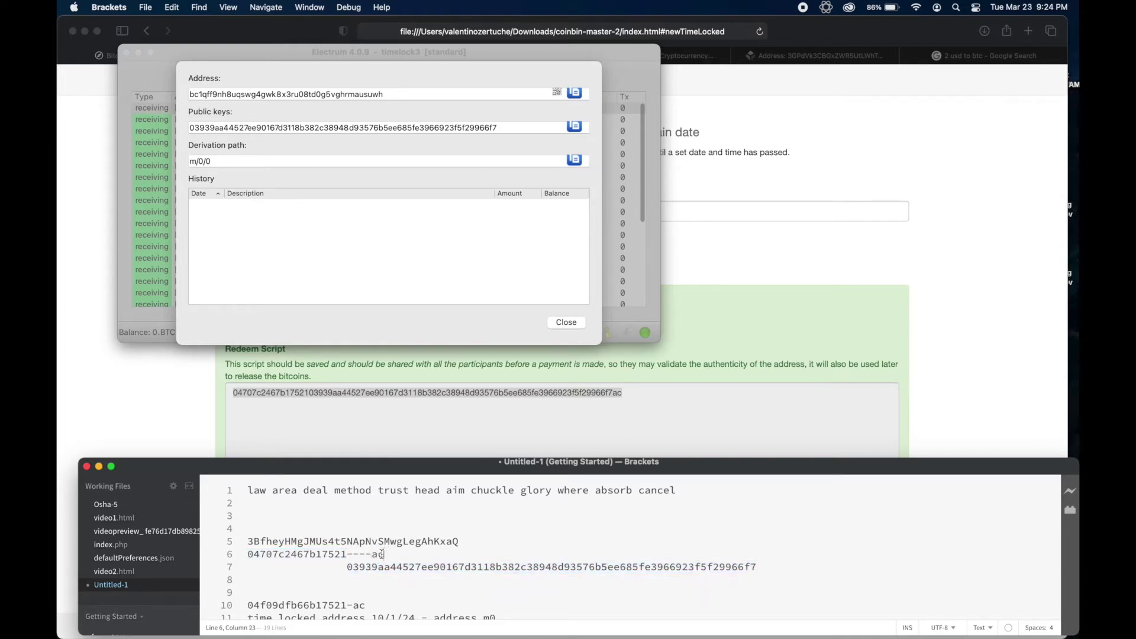
pyautogui.doubleClick(269, 554)
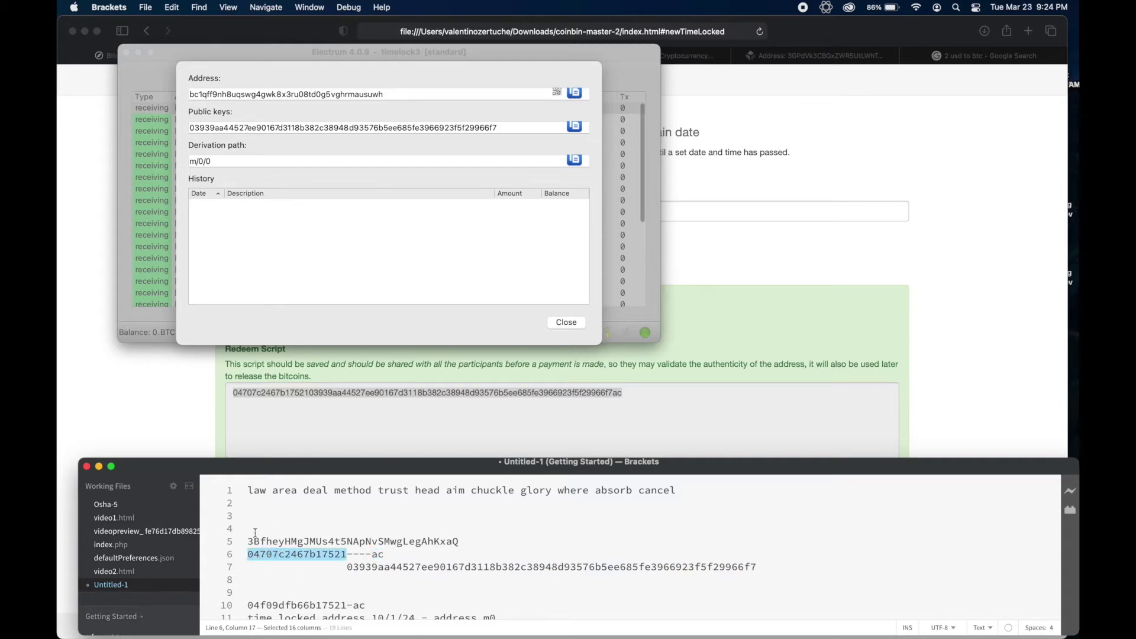
pyautogui.click(192, 391)
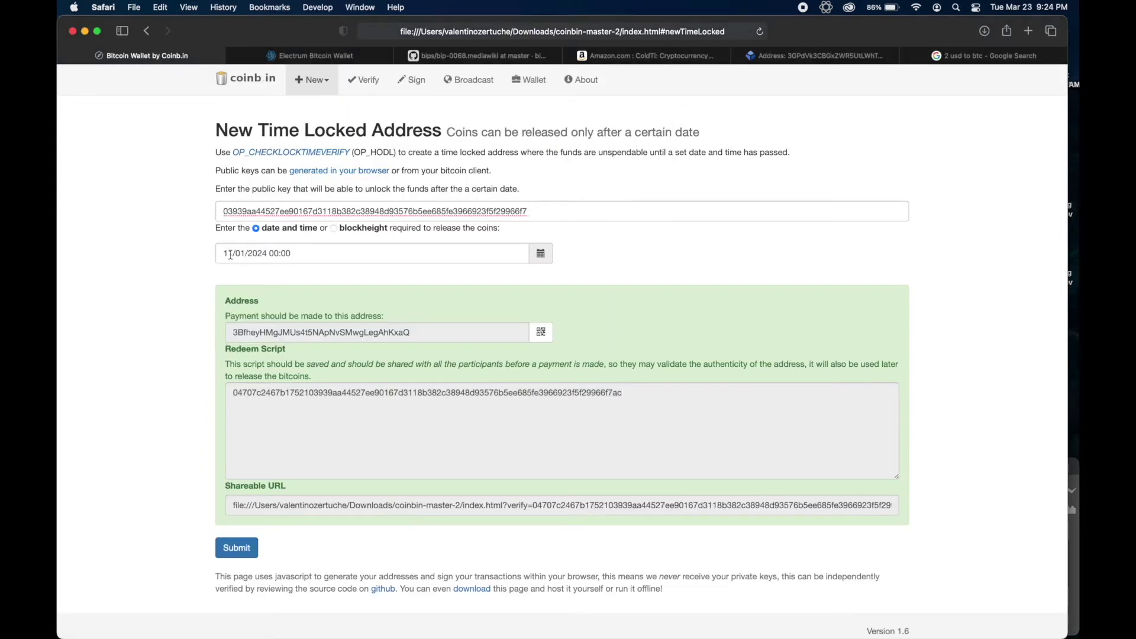
pyautogui.press('super+Tab')
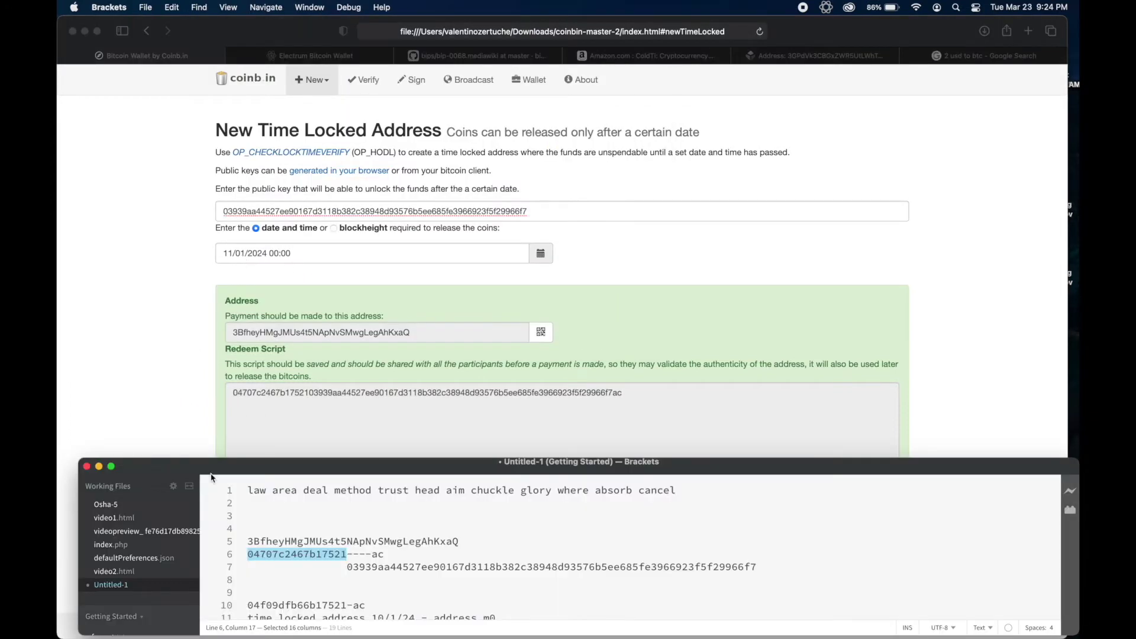
pyautogui.click(253, 563)
pyautogui.moveTo(248, 554); pyautogui.dragTo(308, 549)
pyautogui.moveTo(310, 554); pyautogui.dragTo(324, 553)
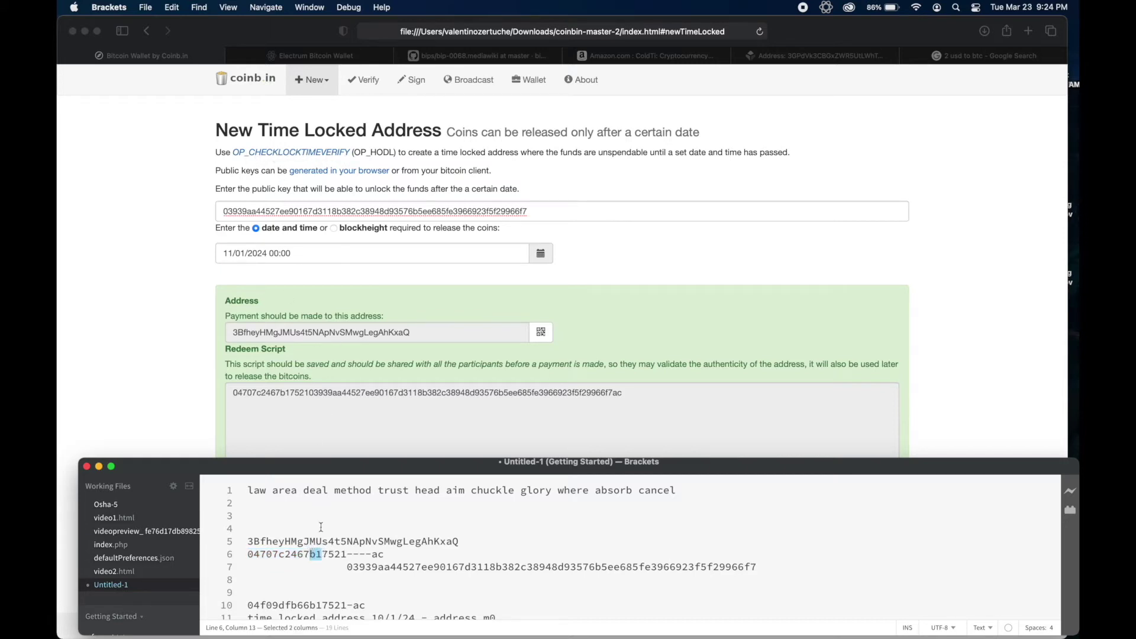
pyautogui.doubleClick(322, 554)
pyautogui.click(323, 554)
pyautogui.moveTo(322, 554); pyautogui.dragTo(346, 554)
pyautogui.click(345, 554)
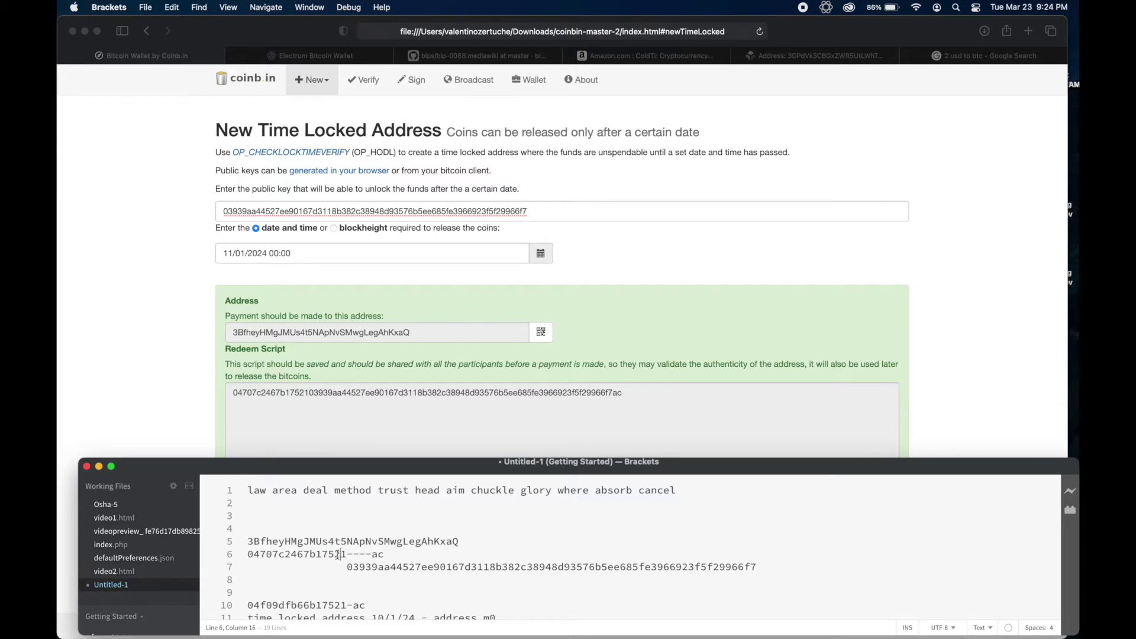
pyautogui.doubleClick(279, 556)
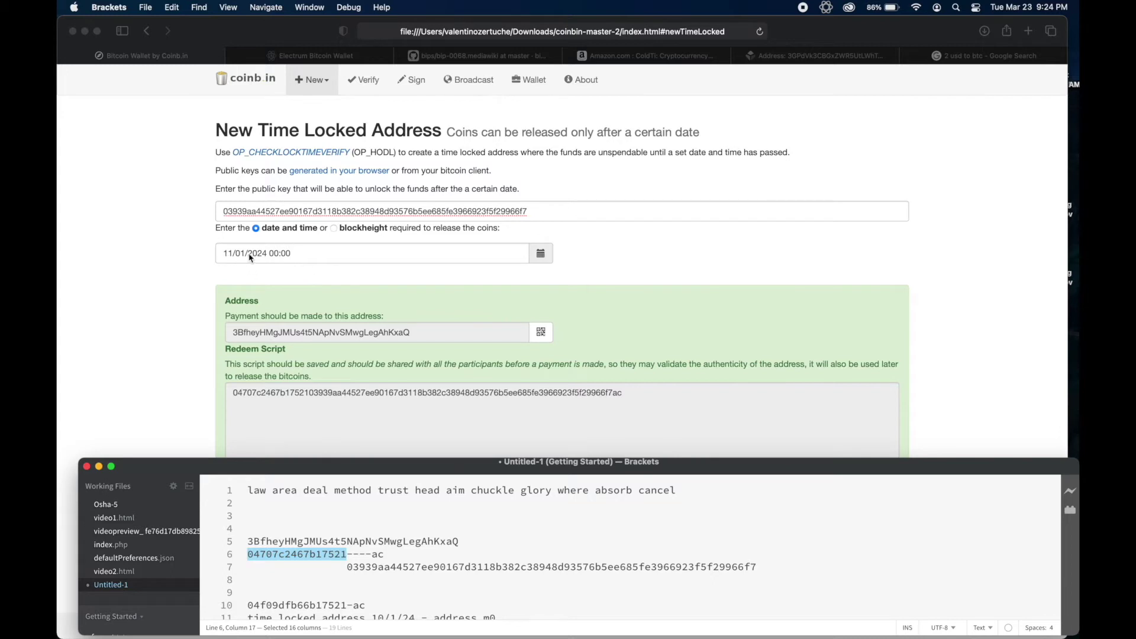
pyautogui.moveTo(260, 554); pyautogui.dragTo(309, 552)
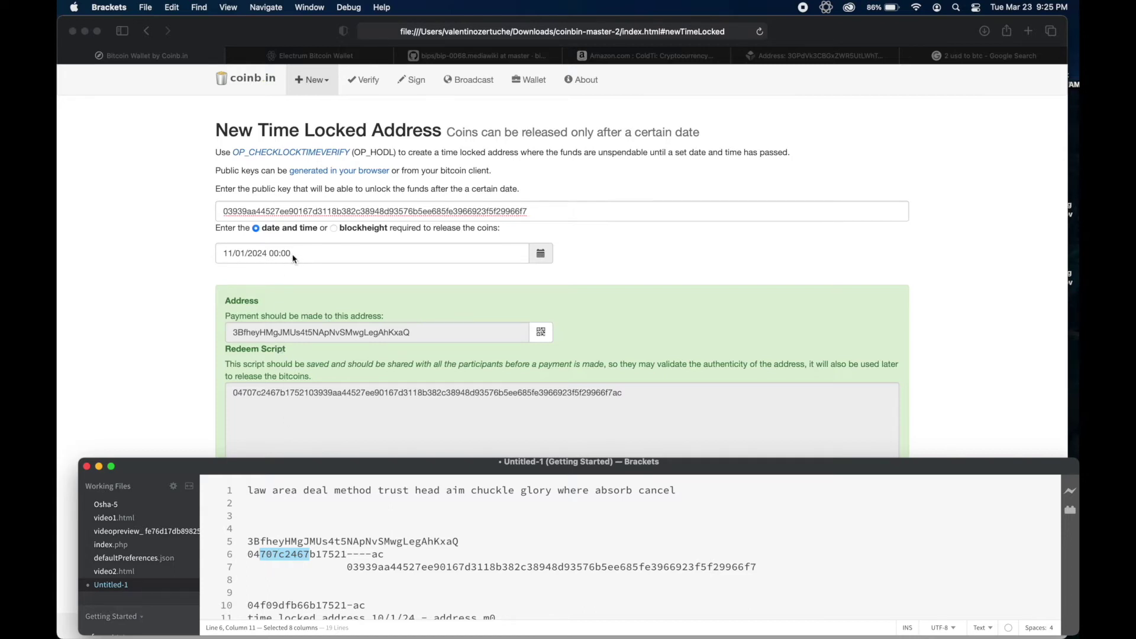
pyautogui.doubleClick(417, 566)
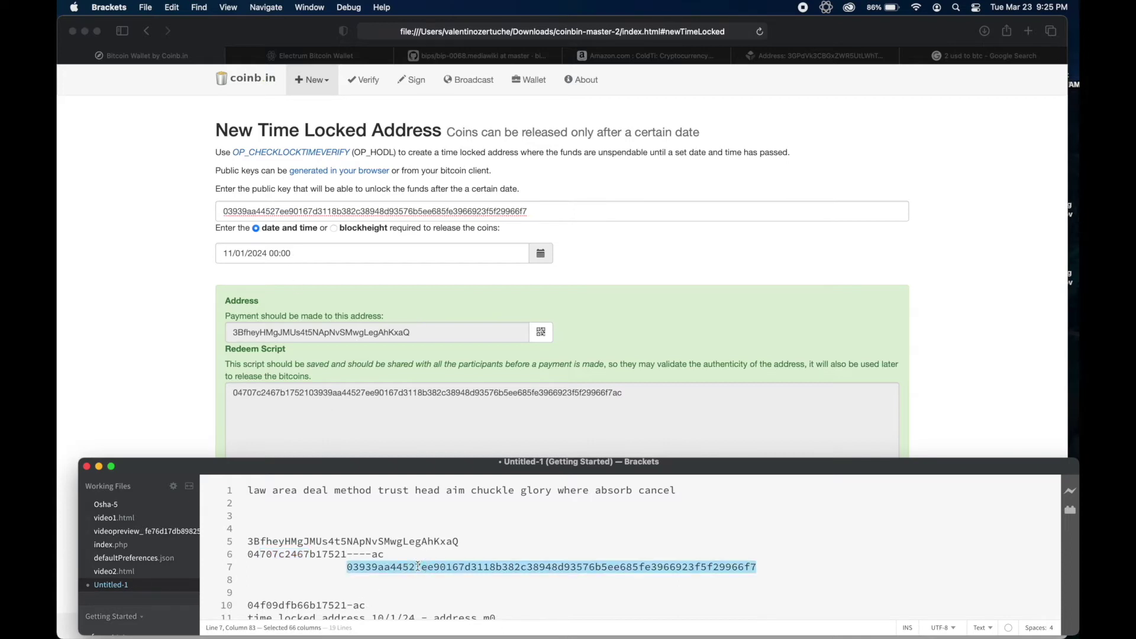
pyautogui.moveTo(384, 555); pyautogui.dragTo(243, 549)
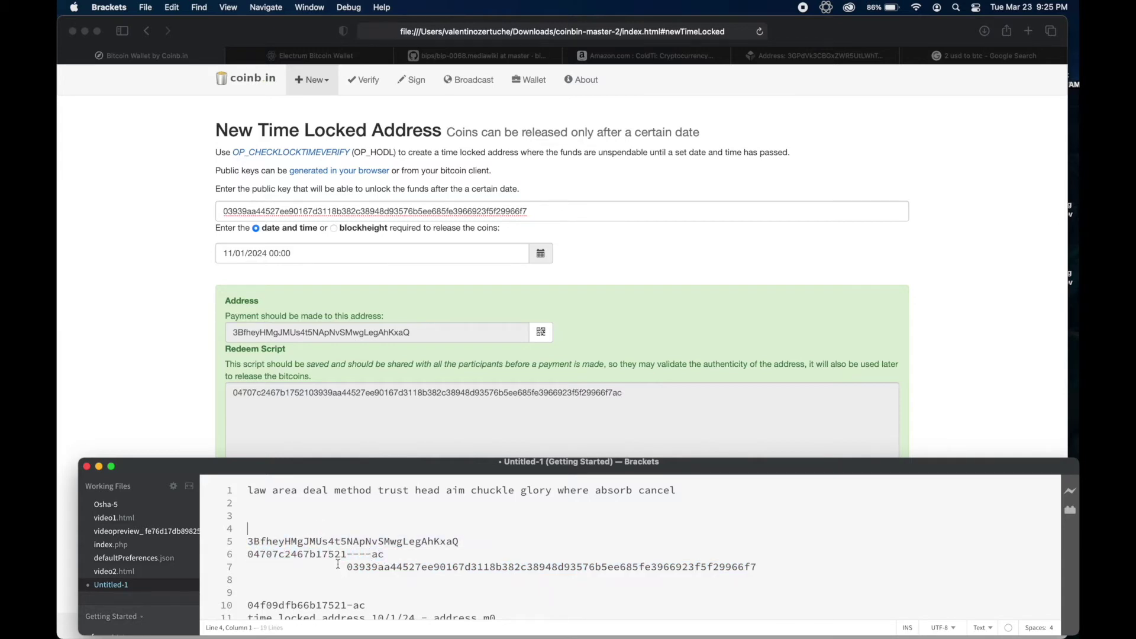
pyautogui.doubleClick(280, 555)
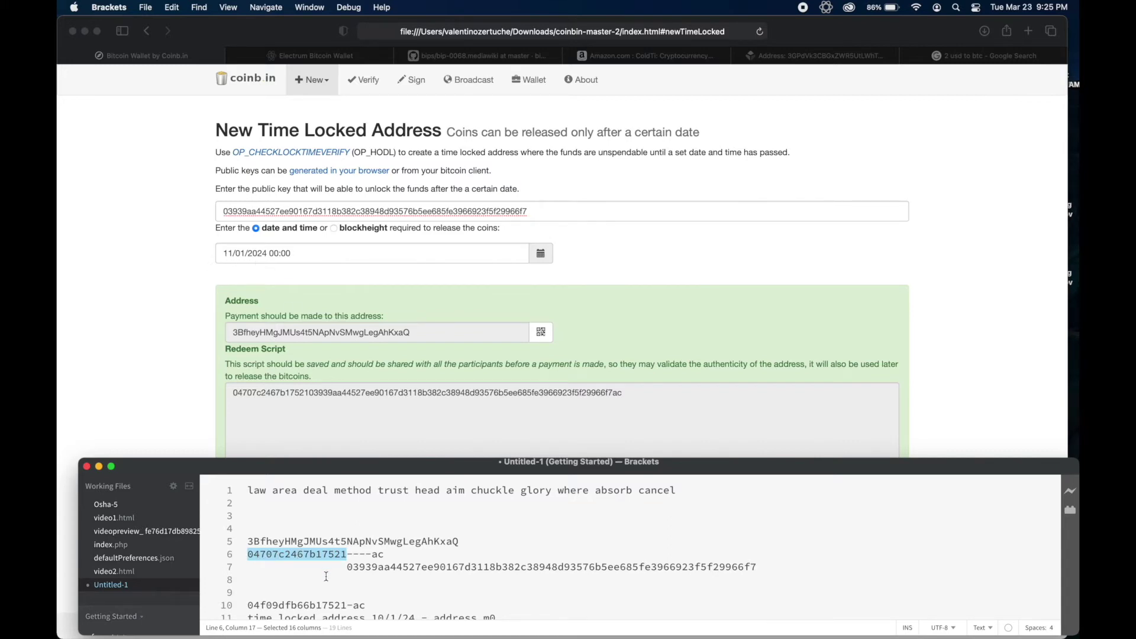
pyautogui.doubleClick(364, 540)
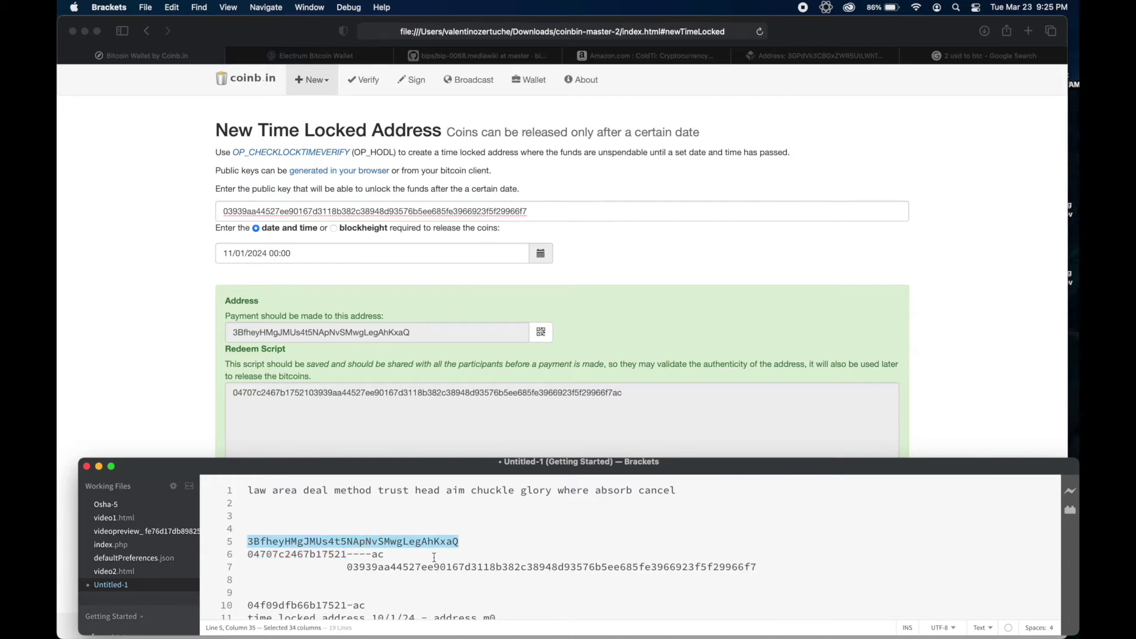
pyautogui.doubleClick(449, 568)
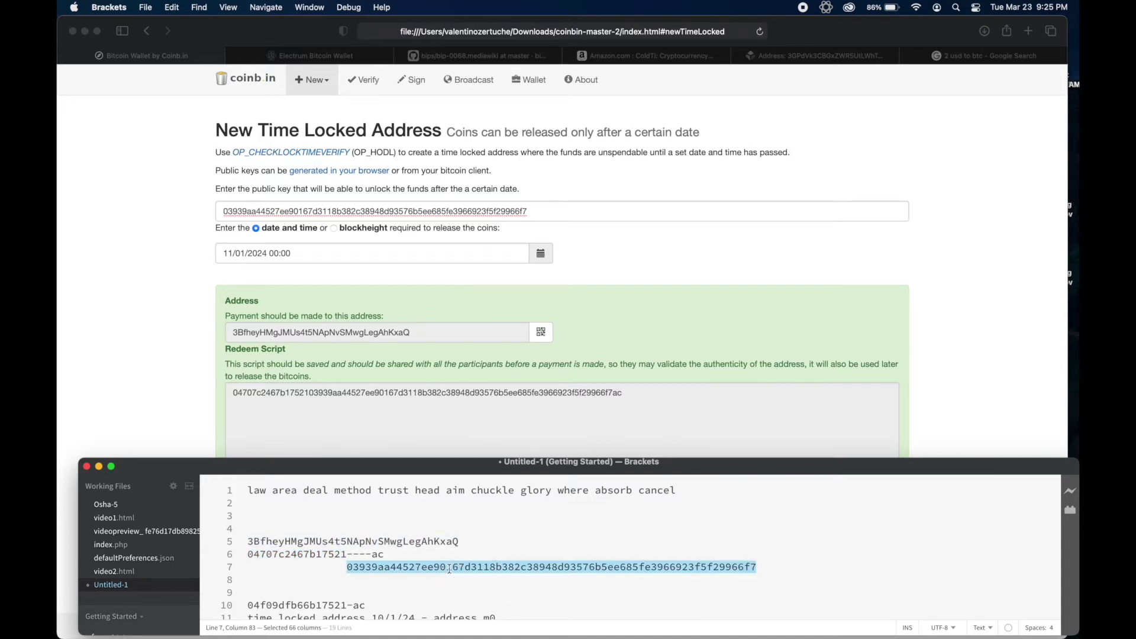
# Paste the full redeem script on a new line and delete the loose public key line.
pyautogui.click(421, 393)
pyautogui.press('super+c')
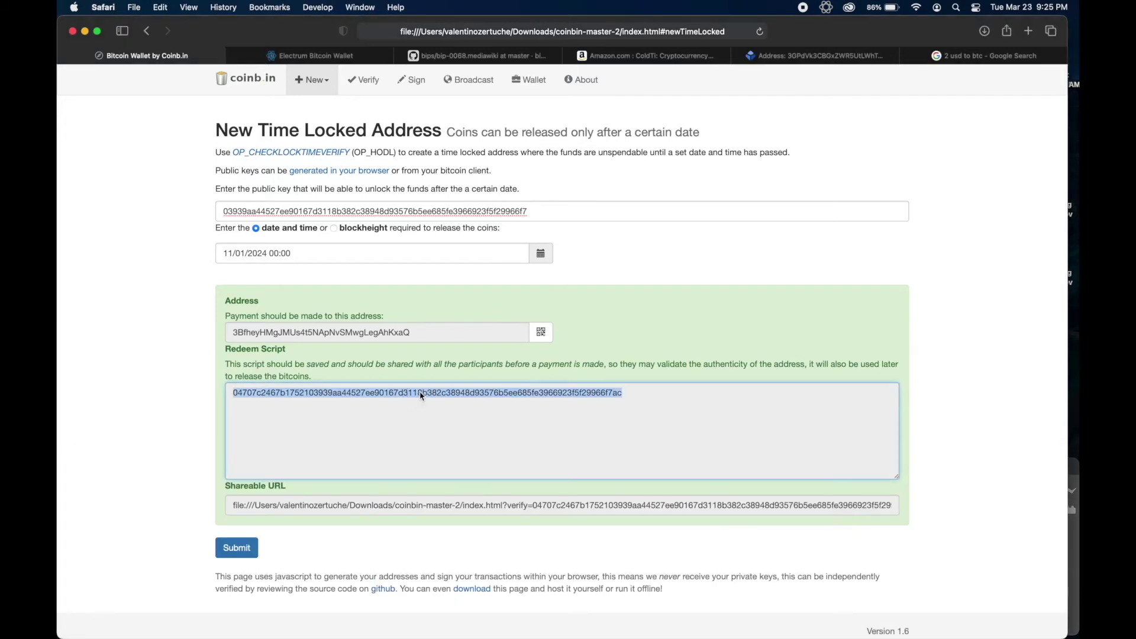
pyautogui.press('super+Tab')
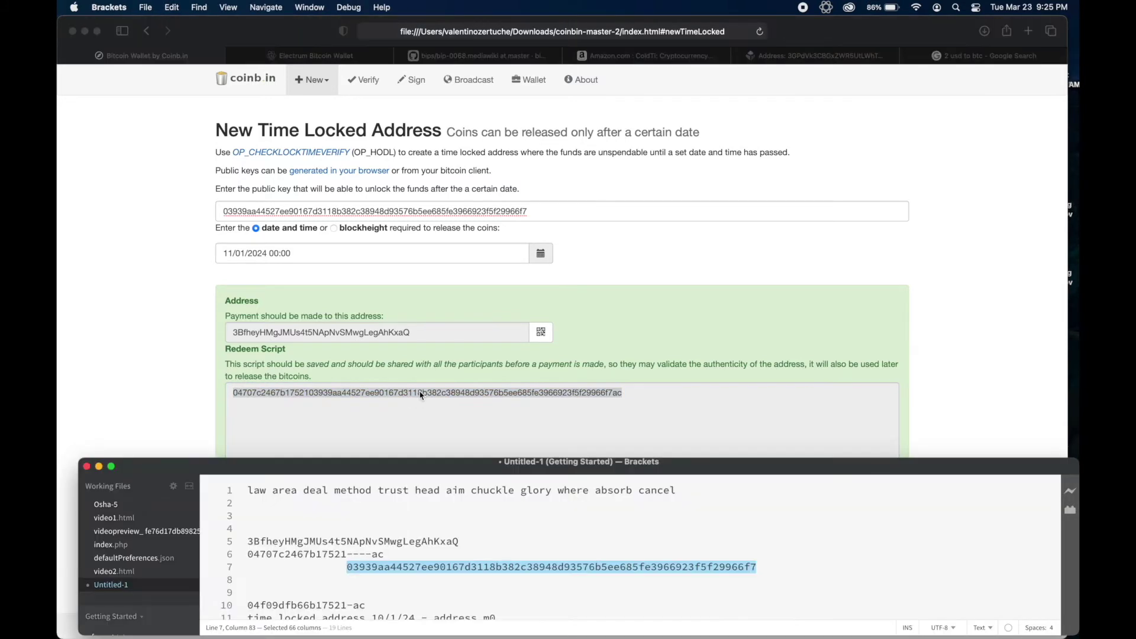
pyautogui.click(763, 565)
pyautogui.press('Return')
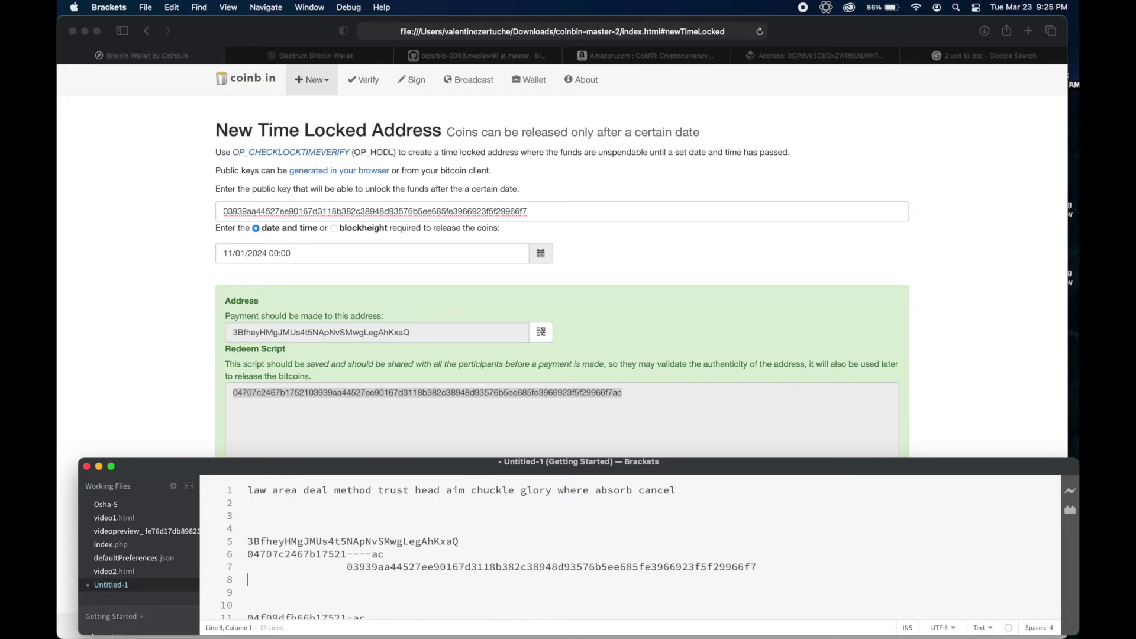
pyautogui.press('super+v')
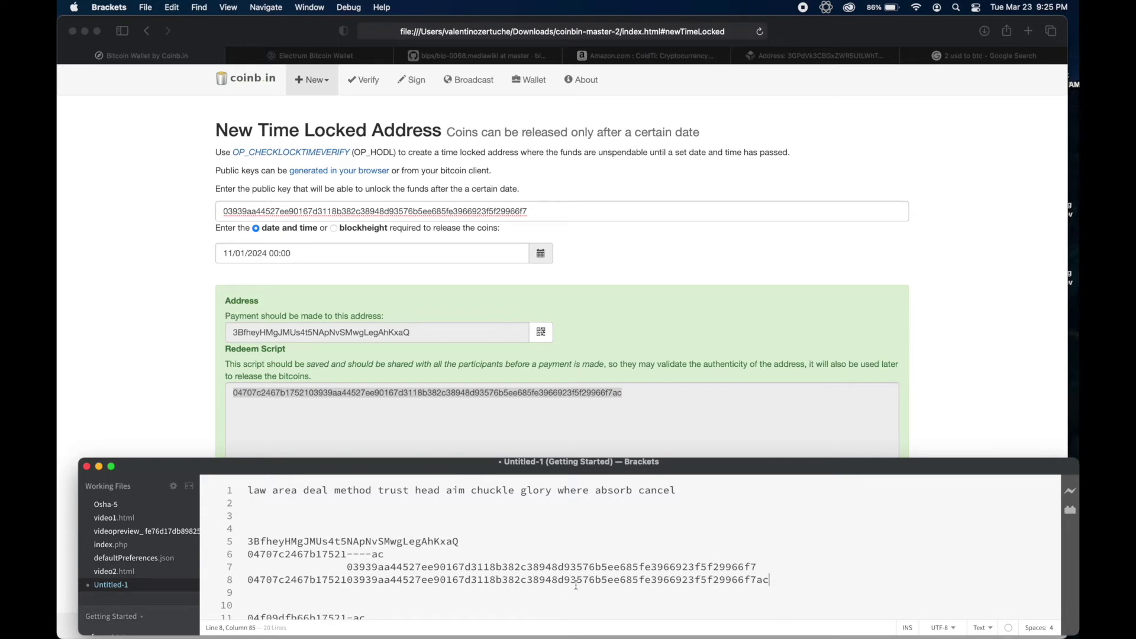
pyautogui.doubleClick(567, 568)
pyautogui.press('BackSpace')
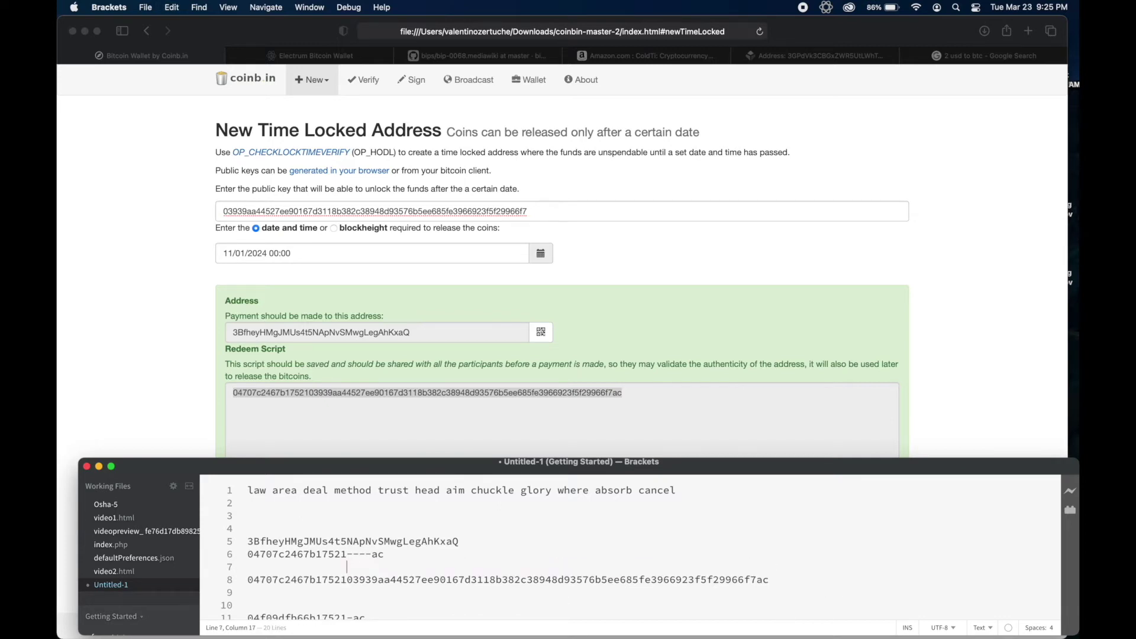
pyautogui.press('BackSpace')
pyautogui.press('BackSpace')
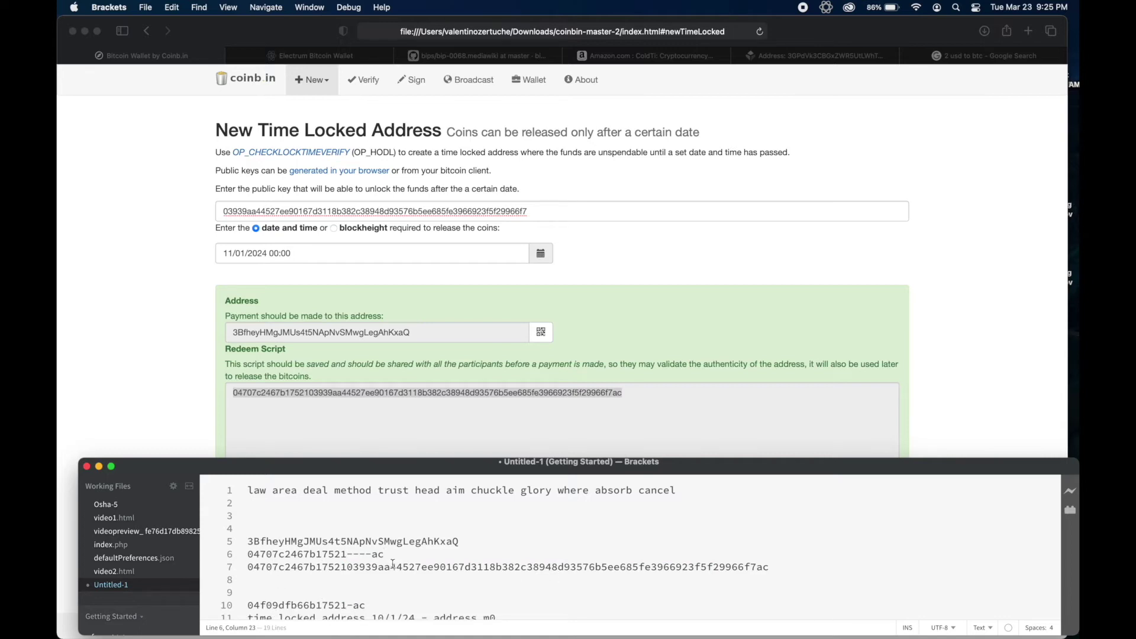
# Trim the extra dashes on line 6 and start the note 'm0 address number' below it.
pyautogui.click(374, 555)
pyautogui.press('BackSpace')
pyautogui.press('BackSpace')
pyautogui.press('BackSpace')
pyautogui.click(418, 556)
pyautogui.write('m0')
pyautogui.press('BackSpace')
pyautogui.press('BackSpace')
pyautogui.press('BackSpace')
pyautogui.press('Return')
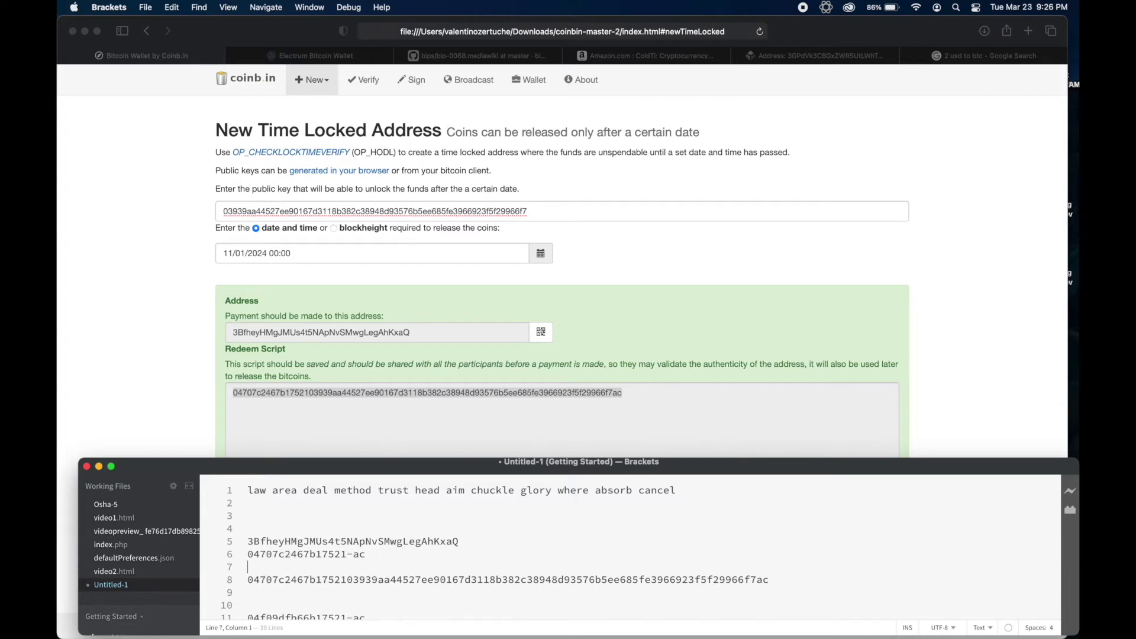
pyautogui.write('m0 address number')
# Check the address index and unlock date, then finish the note with '11/1/2024'.
pyautogui.press('super+Tab')
pyautogui.press('super+Tab')
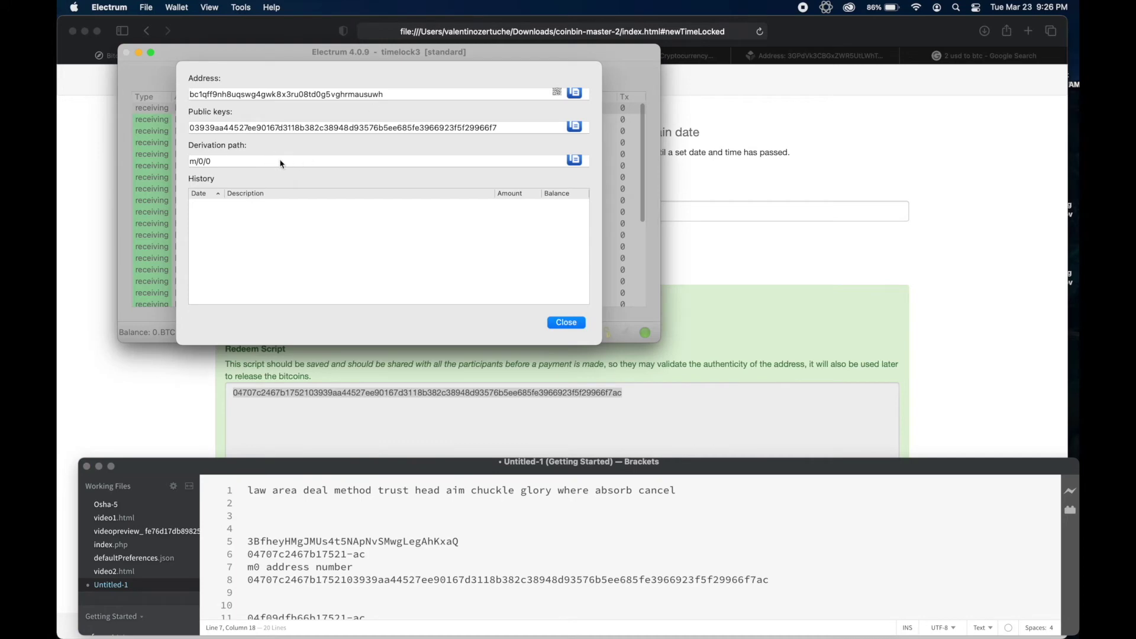
pyautogui.click(573, 324)
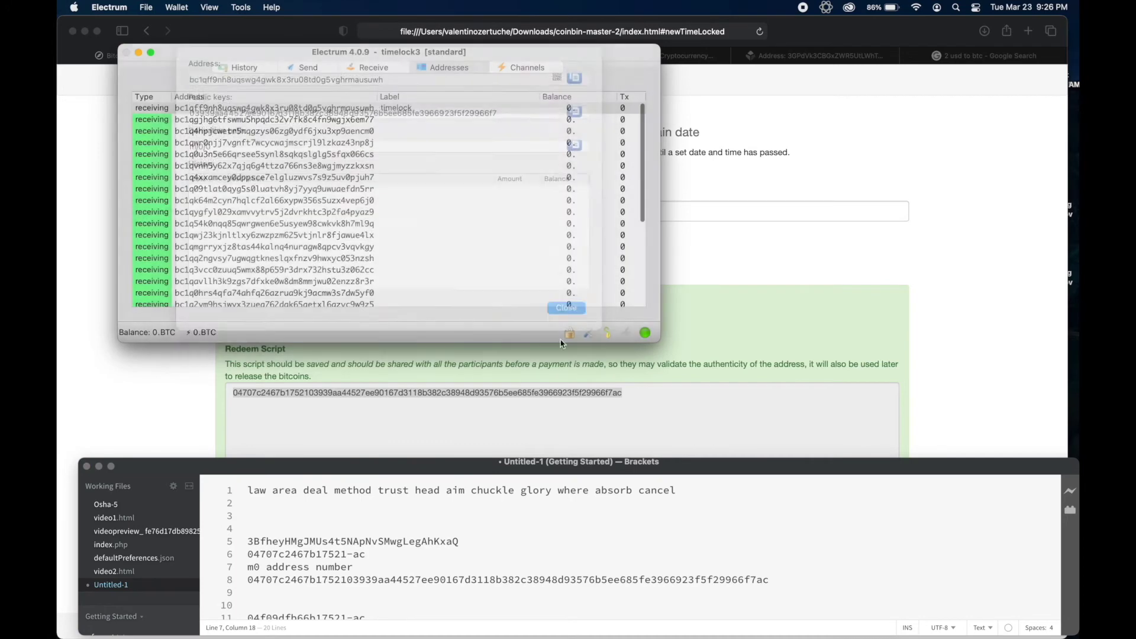
pyautogui.click(365, 565)
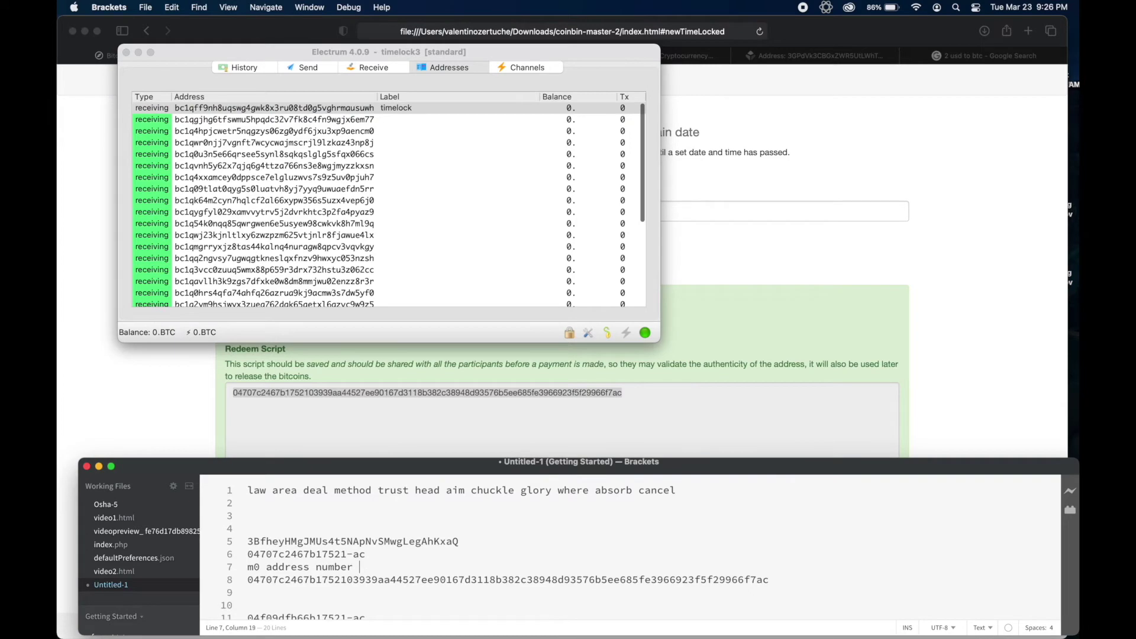
pyautogui.press('super+Tab')
pyautogui.press('super+Tab')
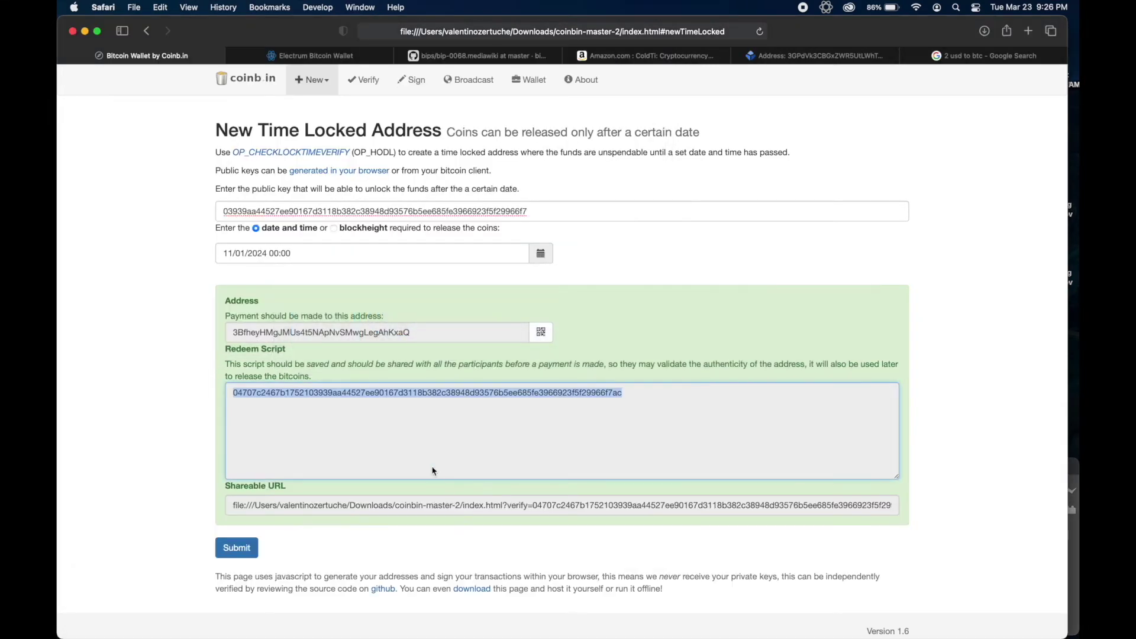
pyautogui.press('super+Tab')
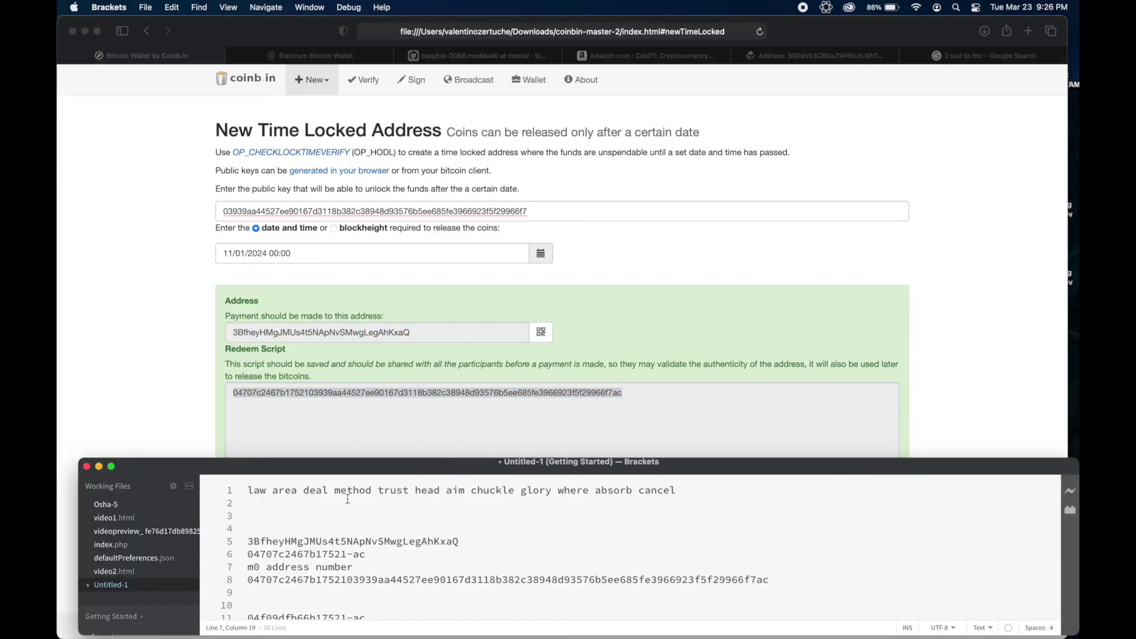
pyautogui.write('11/1/2024')
# Compare the noted redeem script with Coinb.in's and select the new address on line 5.
pyautogui.moveTo(416, 567); pyautogui.dragTo(219, 541)
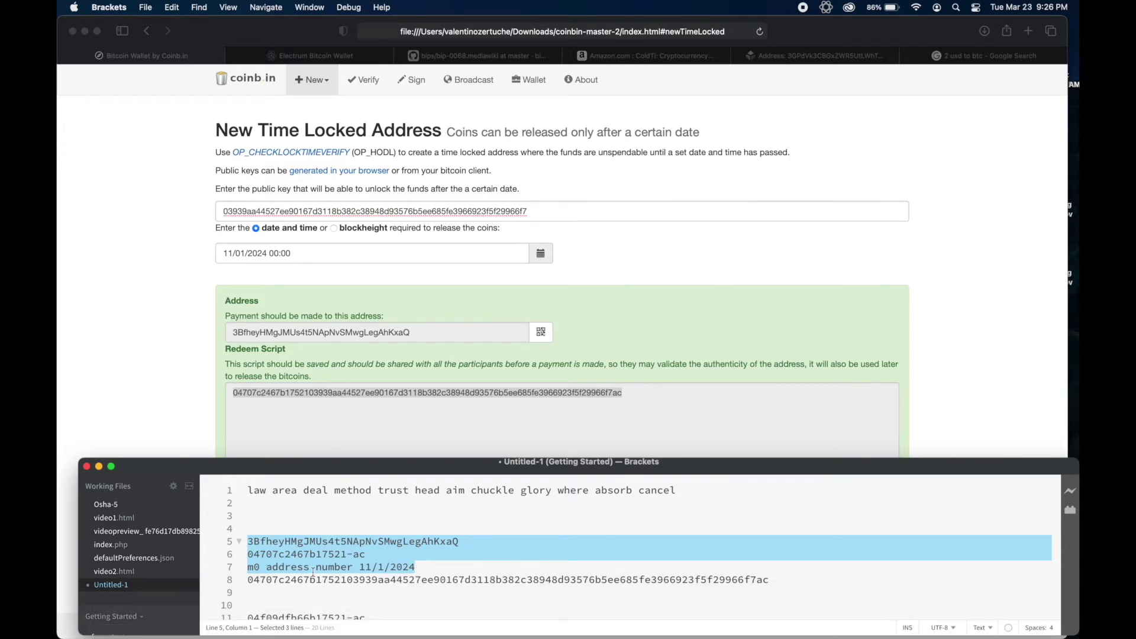
pyautogui.click(336, 568)
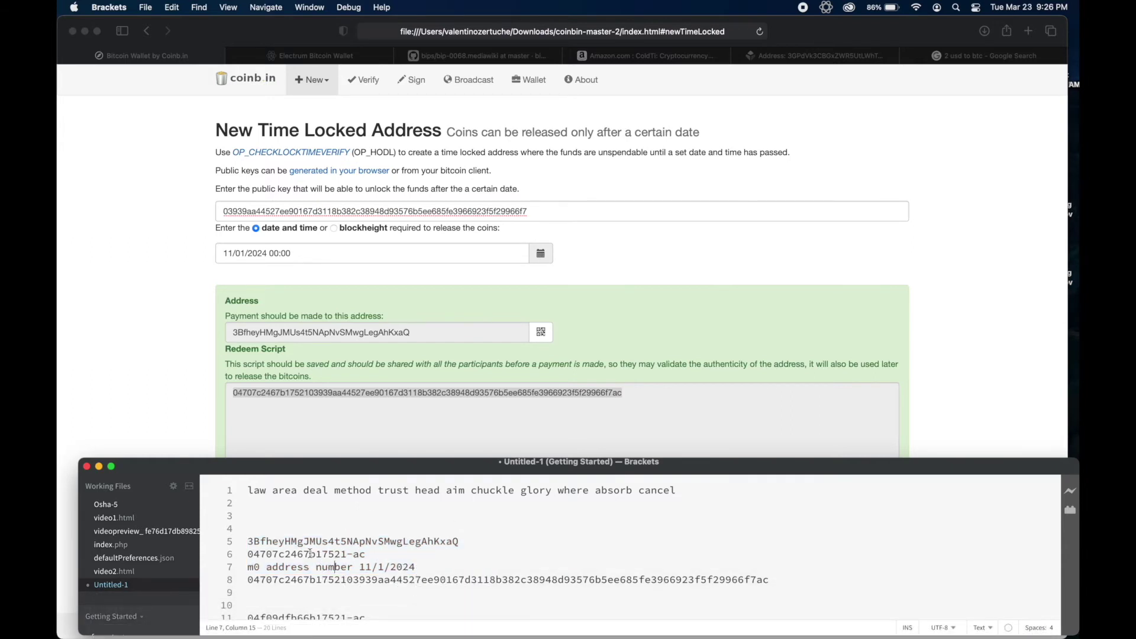
pyautogui.doubleClick(370, 580)
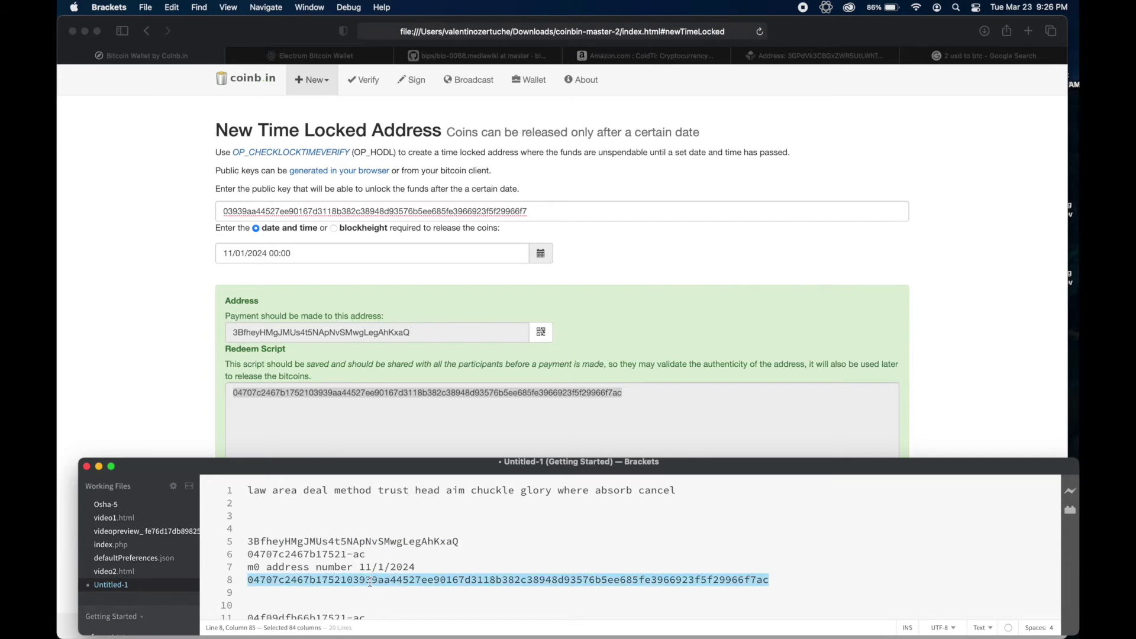
pyautogui.click(478, 431)
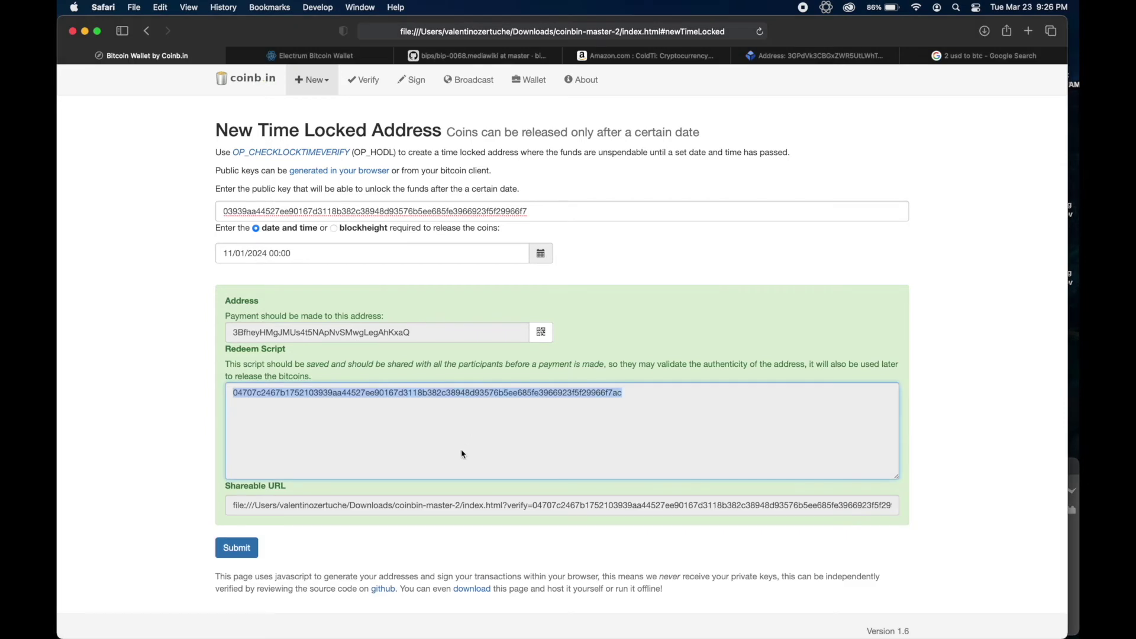
pyautogui.press('super+Tab')
pyautogui.doubleClick(405, 540)
# Copy the earlier time-locked address from line 18 of the notes.
pyautogui.scroll(-5, 418, 541)
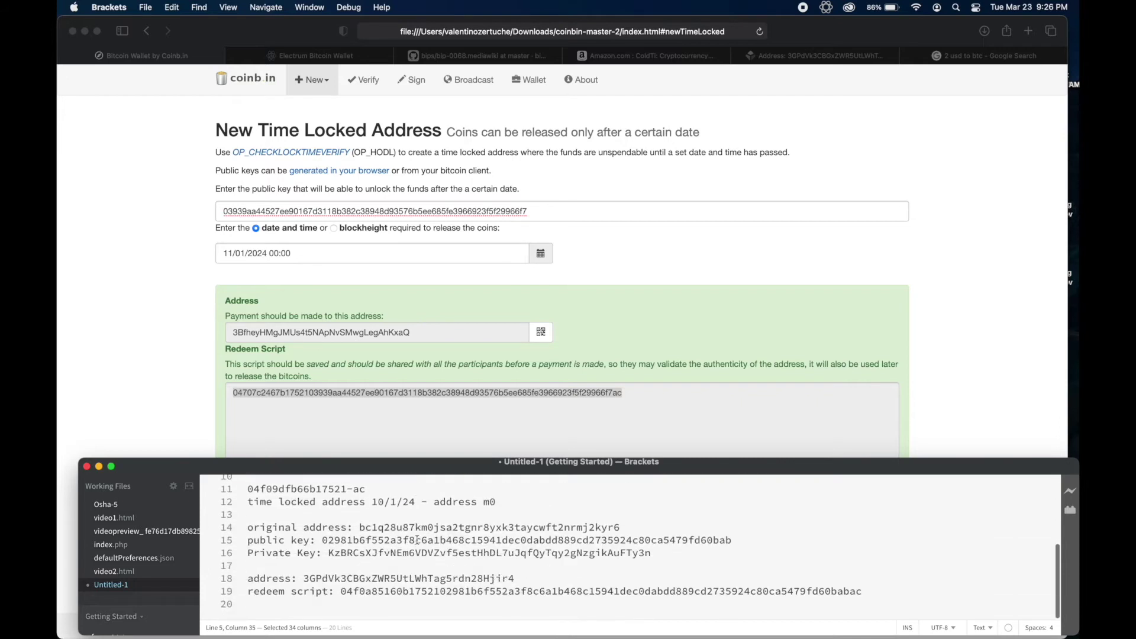
pyautogui.click(374, 591)
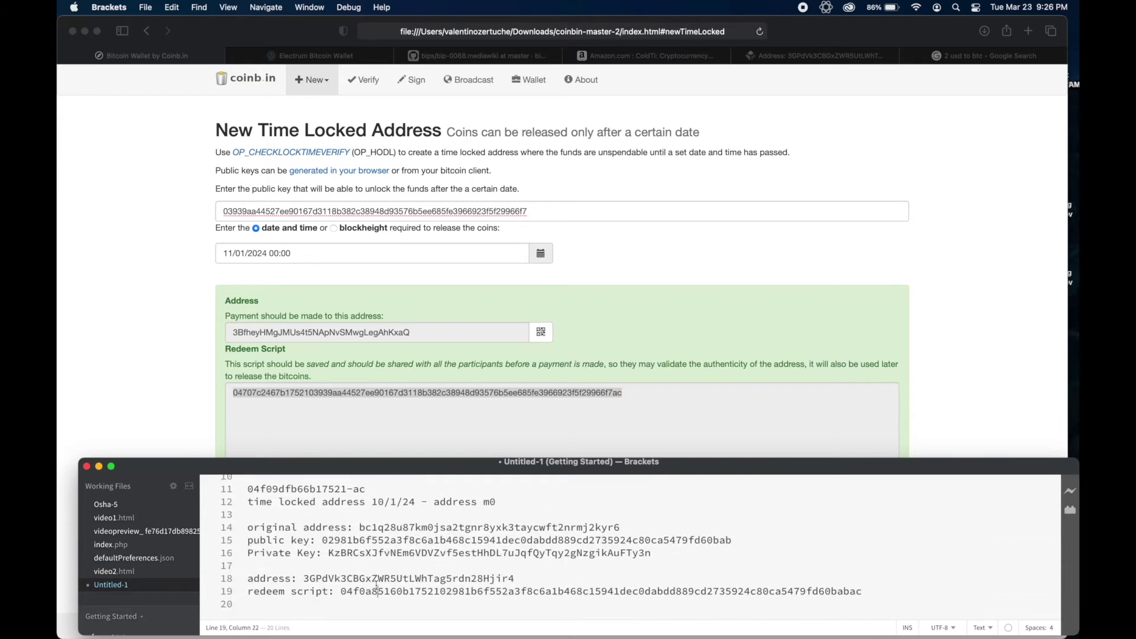
pyautogui.doubleClick(402, 578)
pyautogui.click(469, 591)
pyautogui.doubleClick(347, 578)
pyautogui.press('super+c')
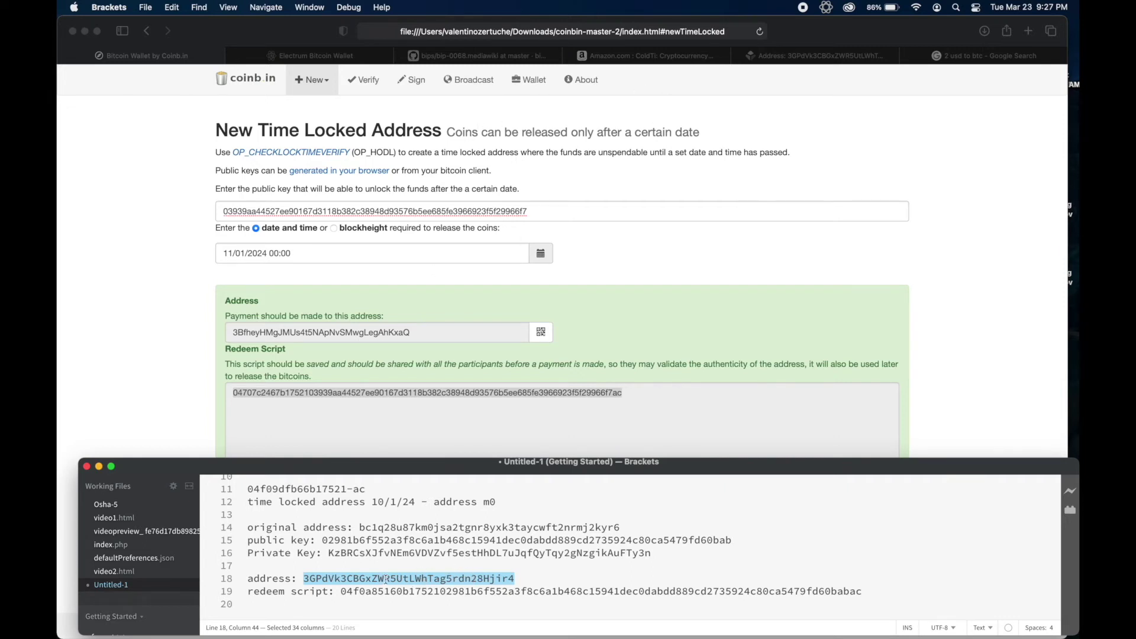
# Search Blockchain.com Explorer for the copied time-locked address.
pyautogui.click(516, 56)
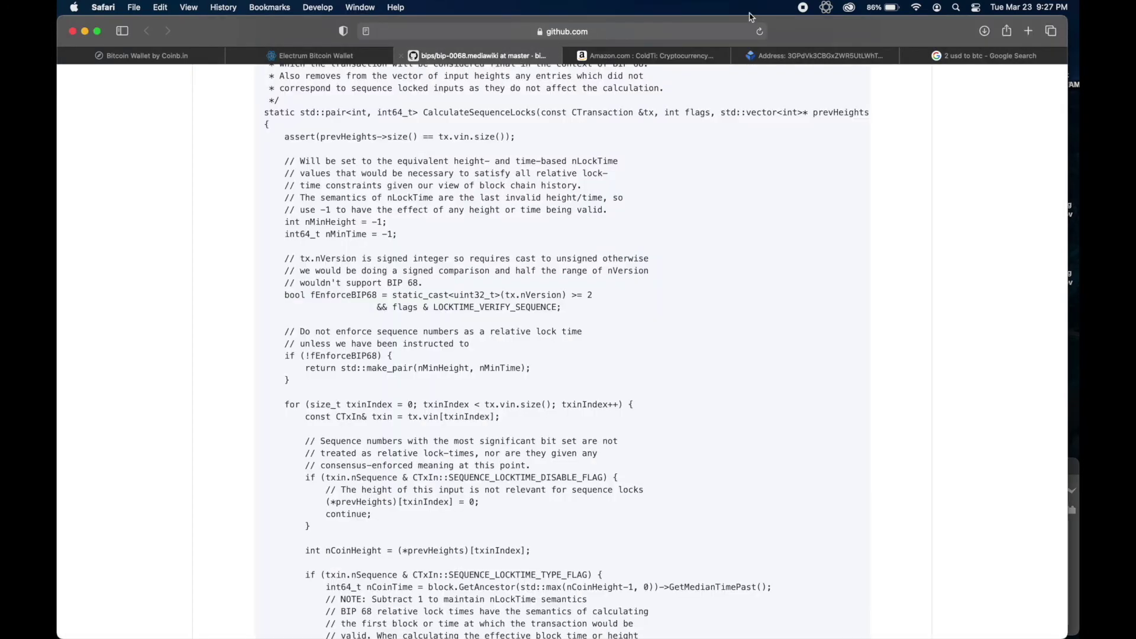
pyautogui.click(796, 56)
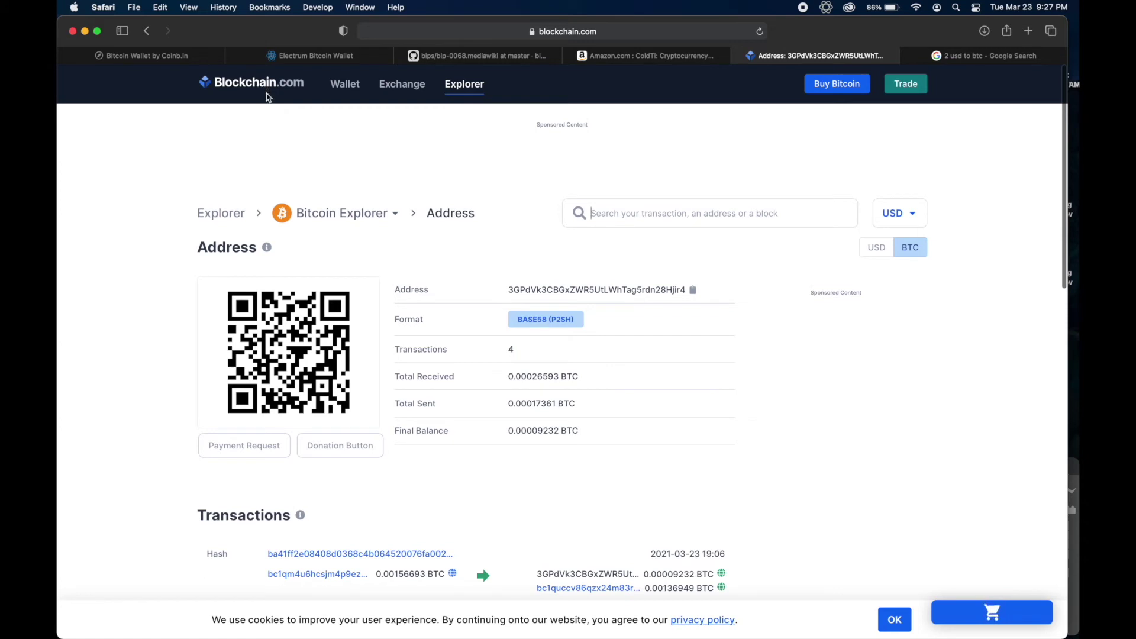
pyautogui.click(634, 213)
pyautogui.press('super+v')
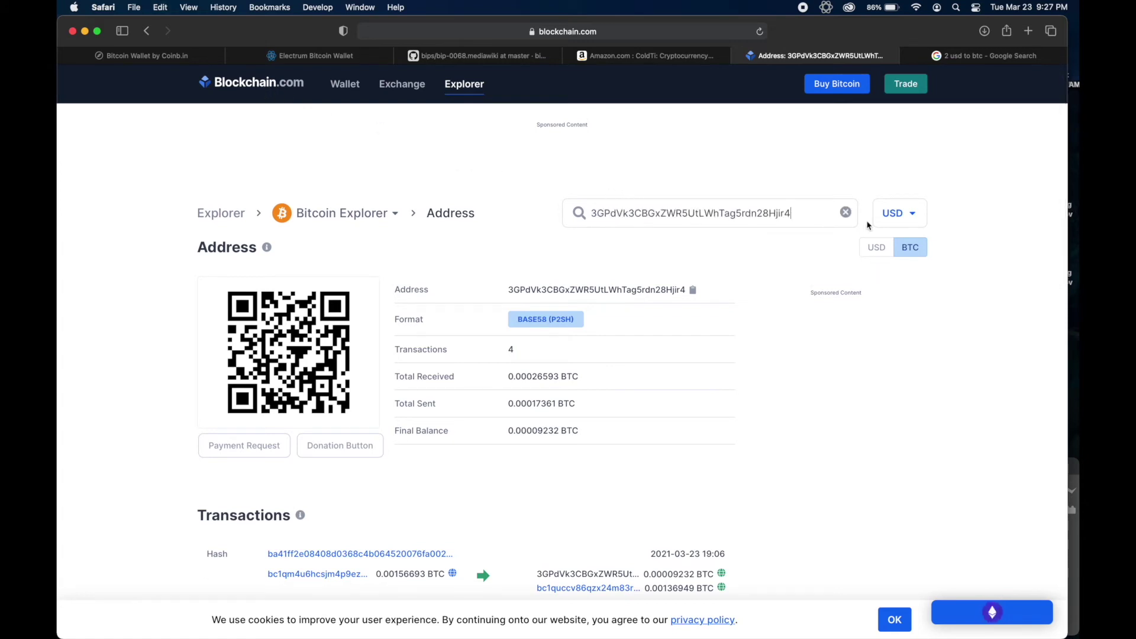
pyautogui.press('Return')
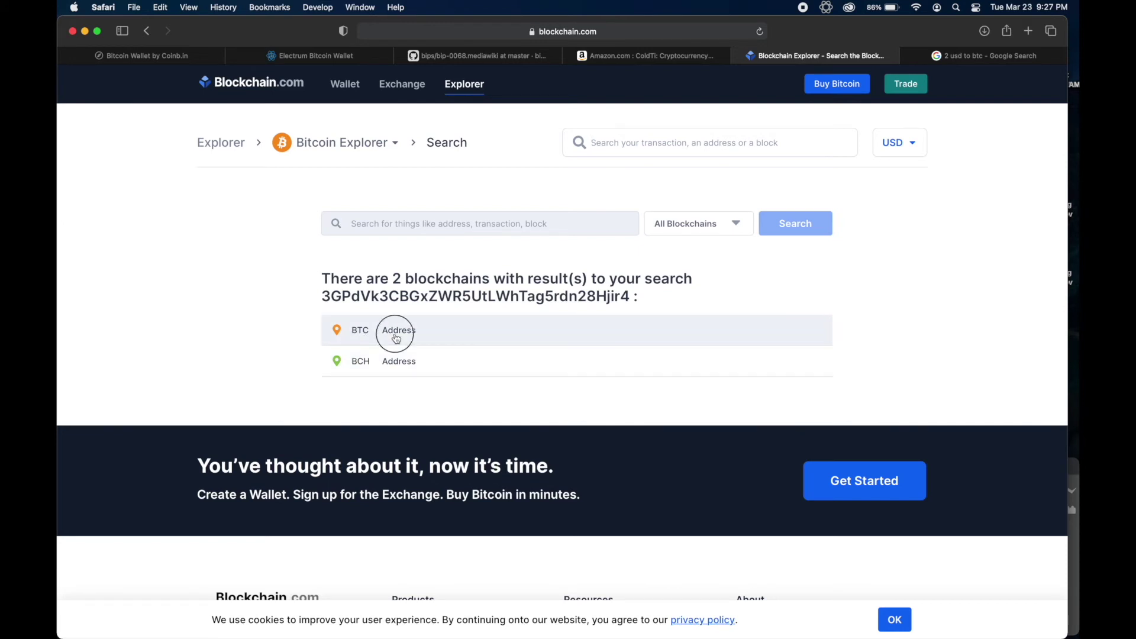
# Open the BTC address result and review its four transactions and 0.00009232 BTC balance.
pyautogui.click(395, 338)
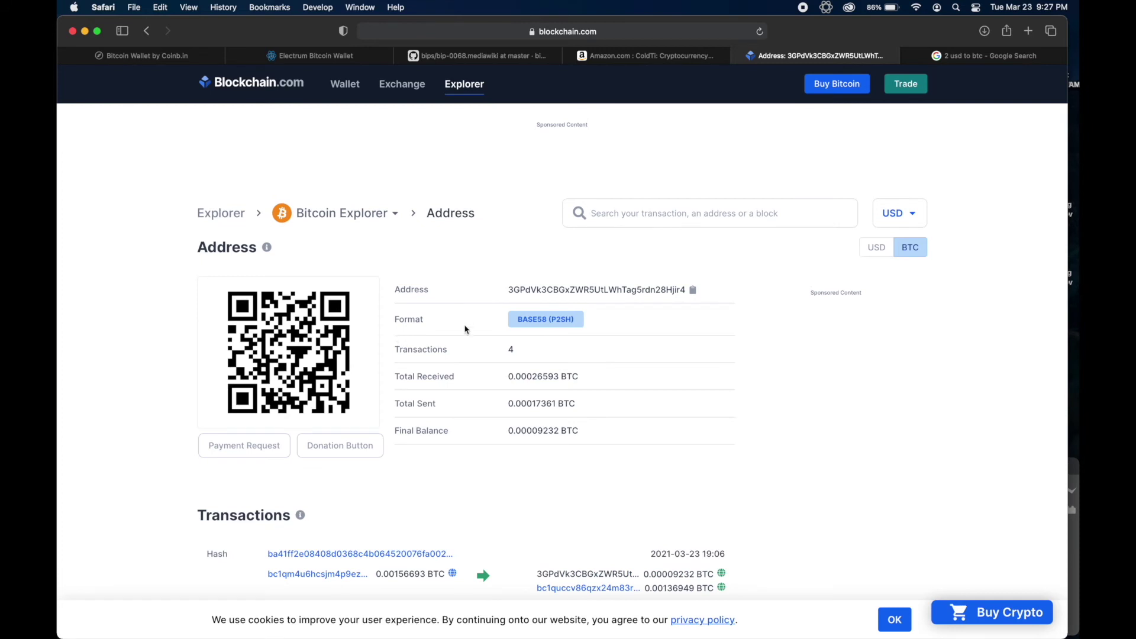
pyautogui.scroll(-1, 656, 471)
pyautogui.scroll(-3, 656, 471)
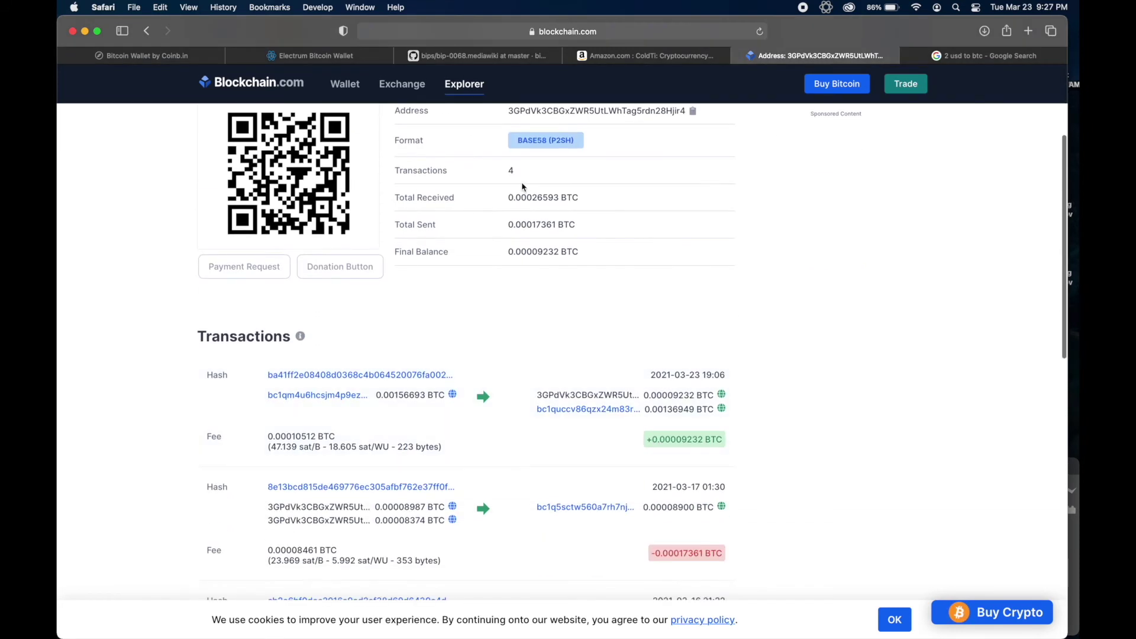
pyautogui.scroll(-2, 559, 335)
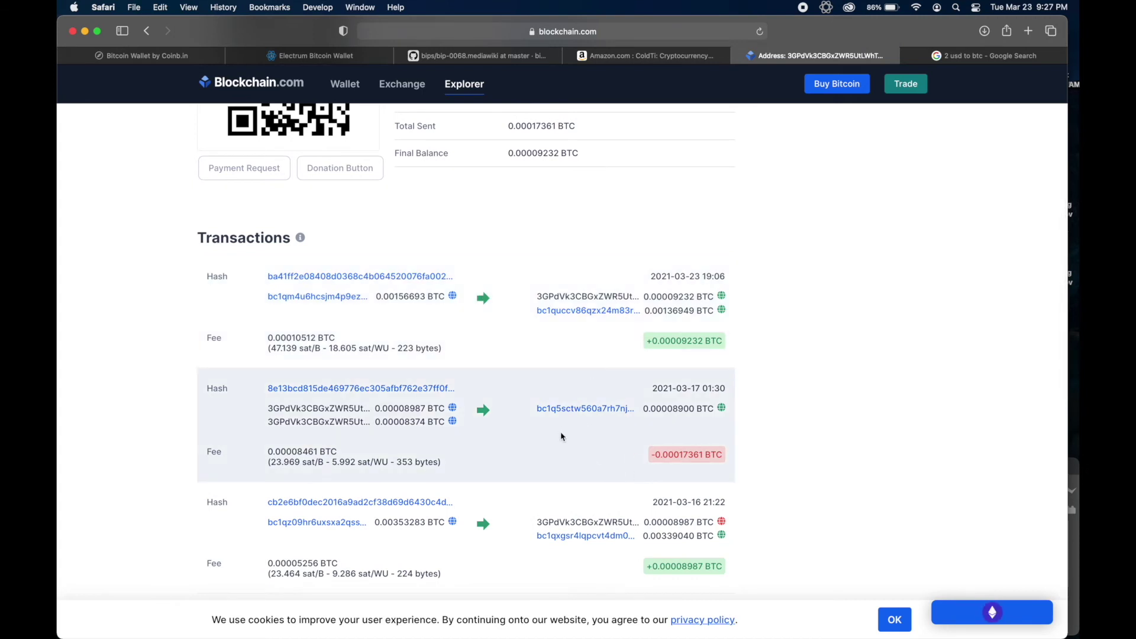
pyautogui.scroll(-2, 561, 436)
pyautogui.scroll(-2, 533, 455)
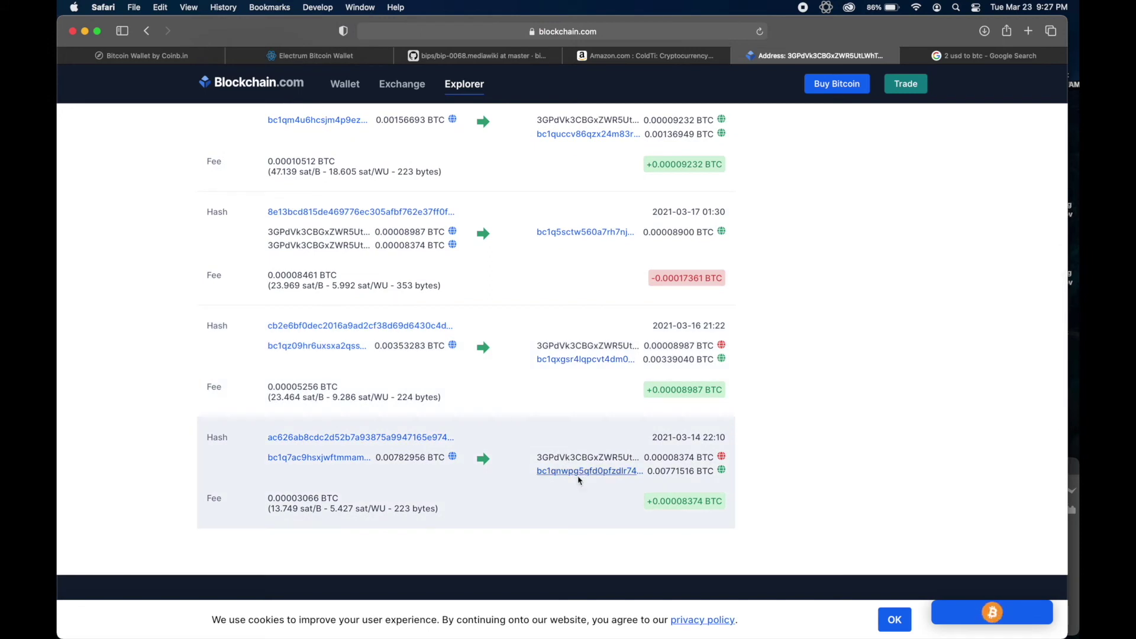
pyautogui.scroll(2, 564, 338)
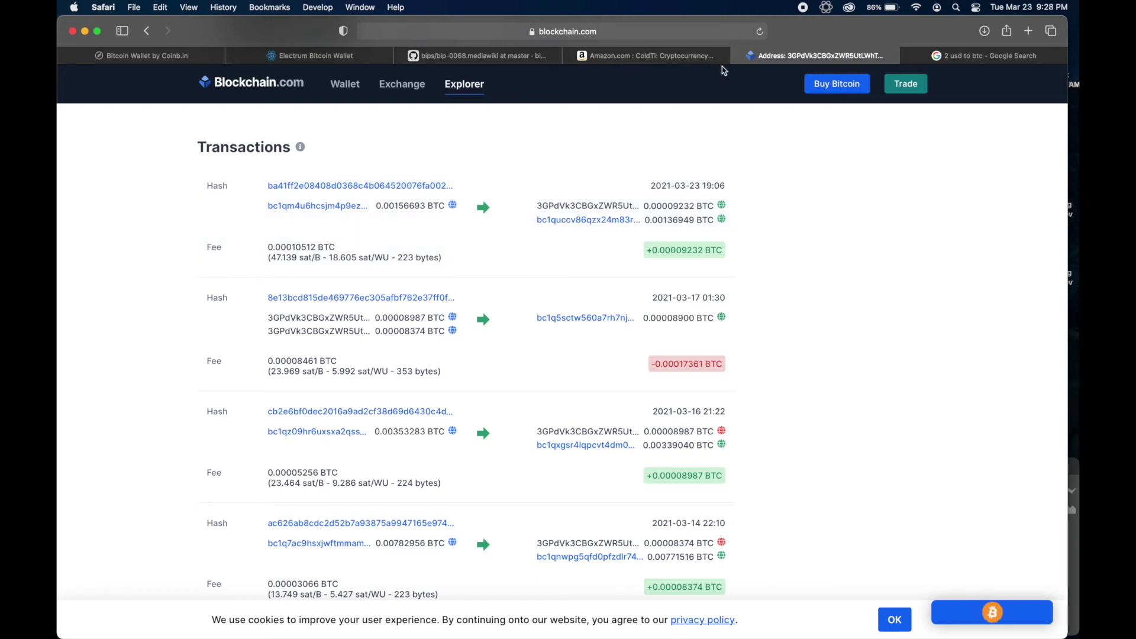
pyautogui.scroll(5, 719, 367)
# Go back to Coinb.in's wallet page with the time-locked address and choose New > Transaction.
pyautogui.click(649, 55)
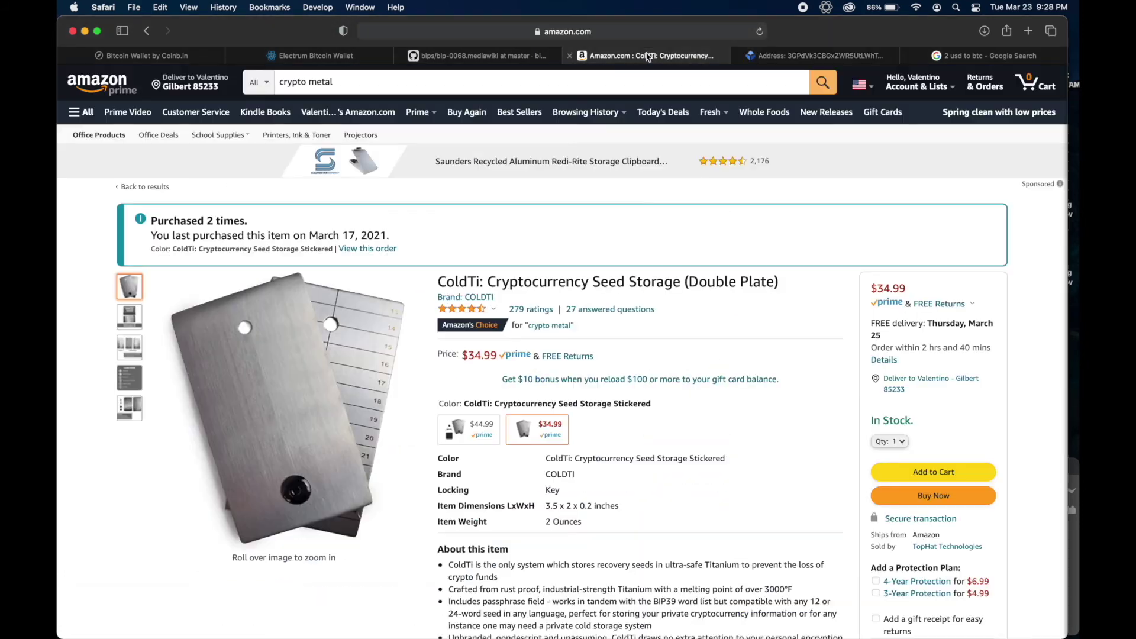
pyautogui.click(477, 57)
pyautogui.click(312, 58)
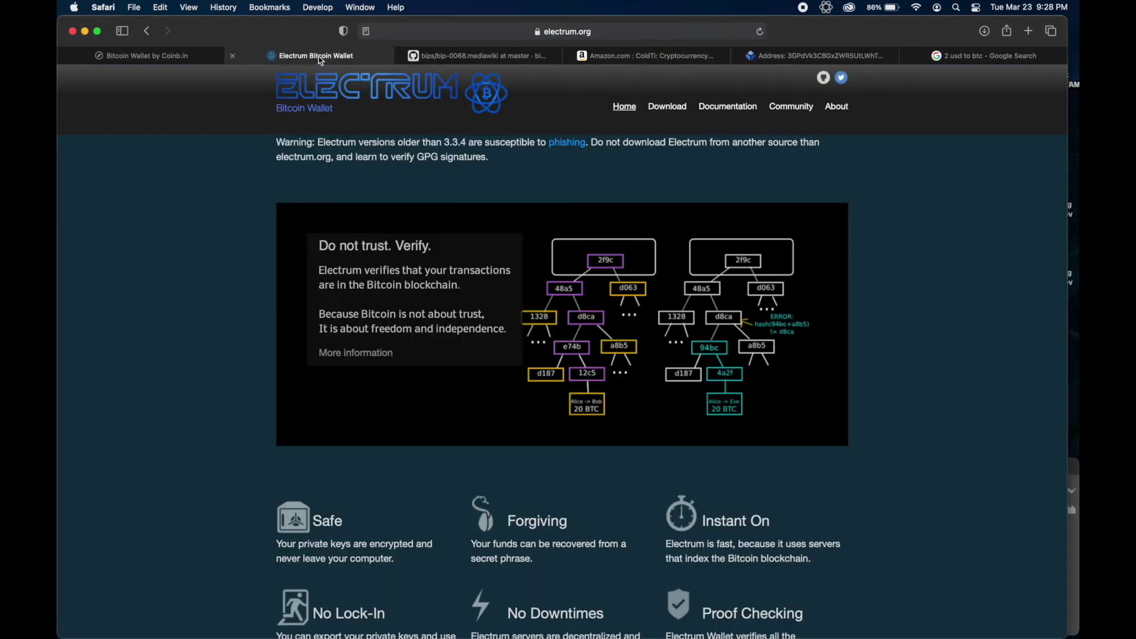
pyautogui.click(183, 59)
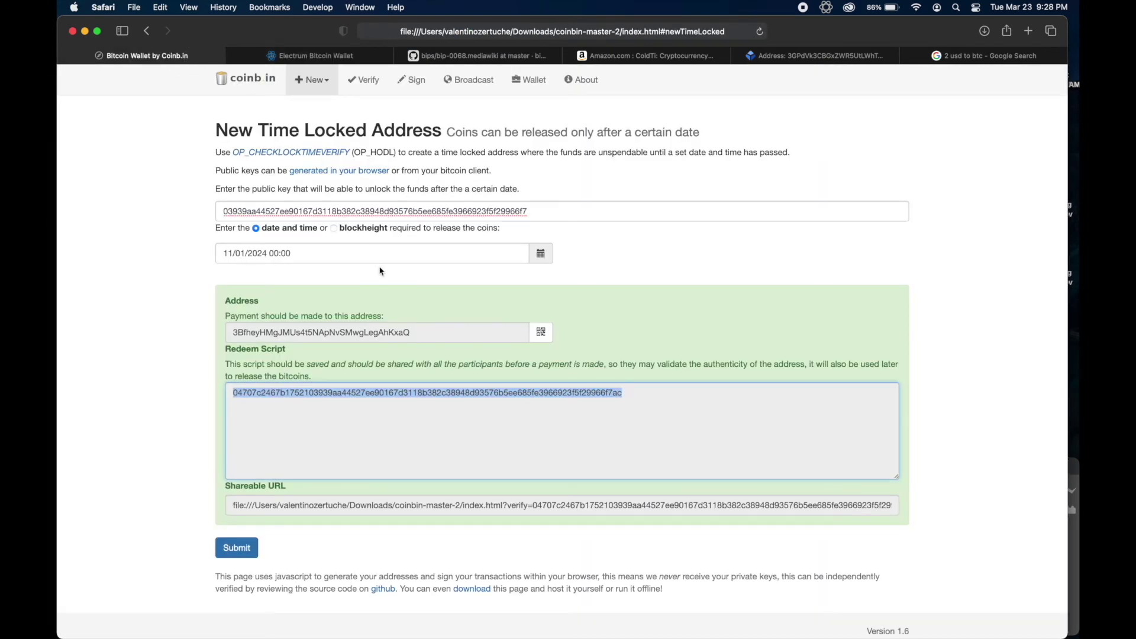
pyautogui.click(335, 336)
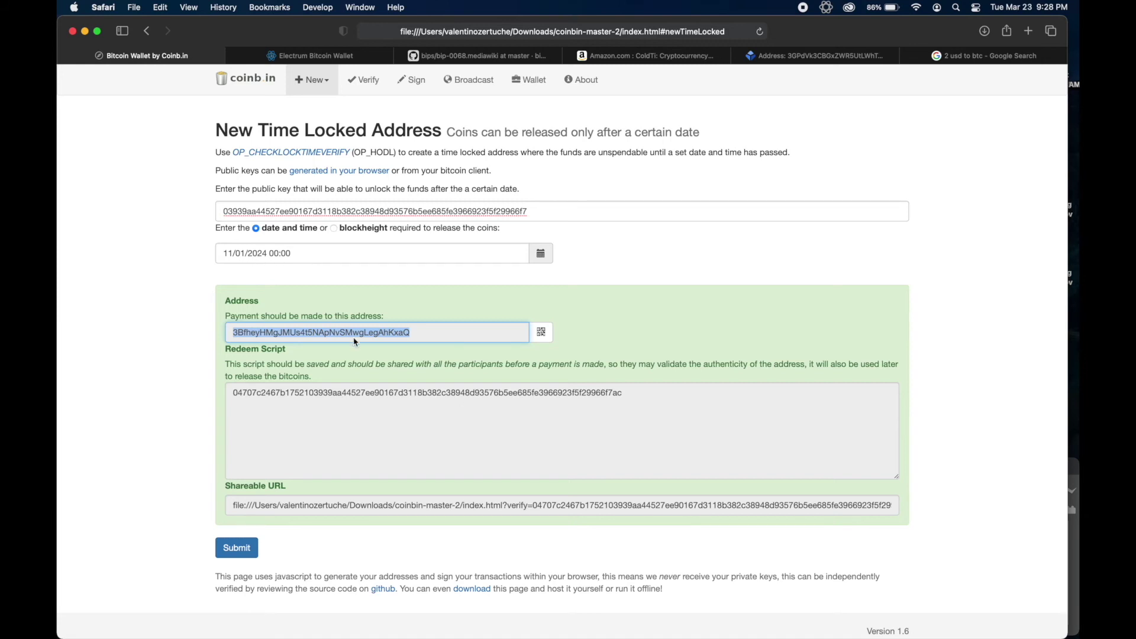
pyautogui.click(326, 84)
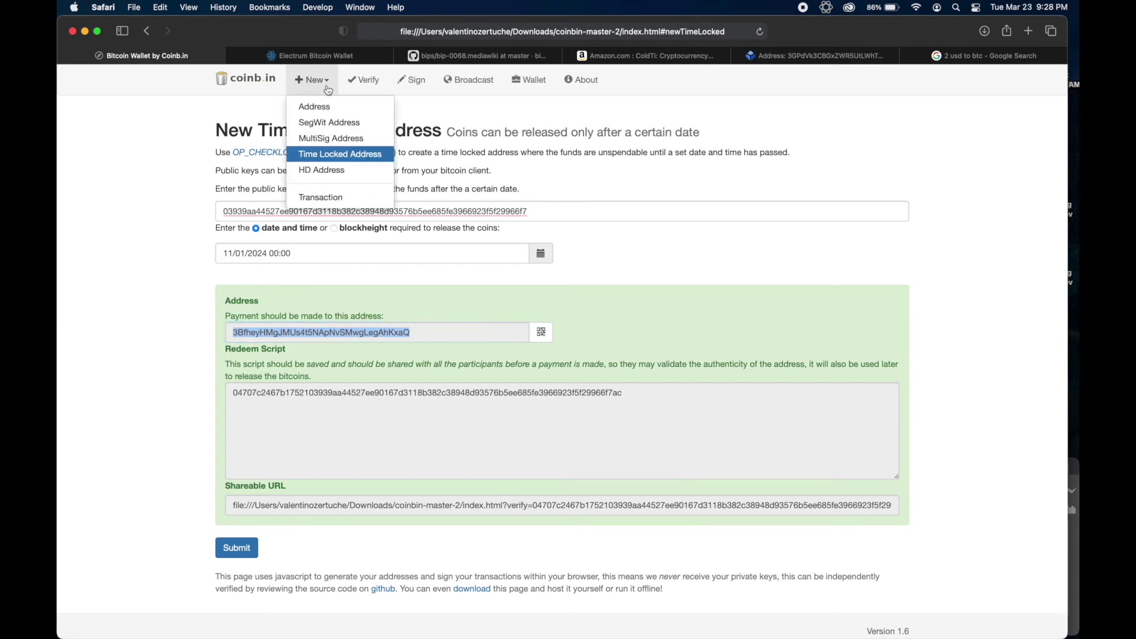
pyautogui.click(343, 199)
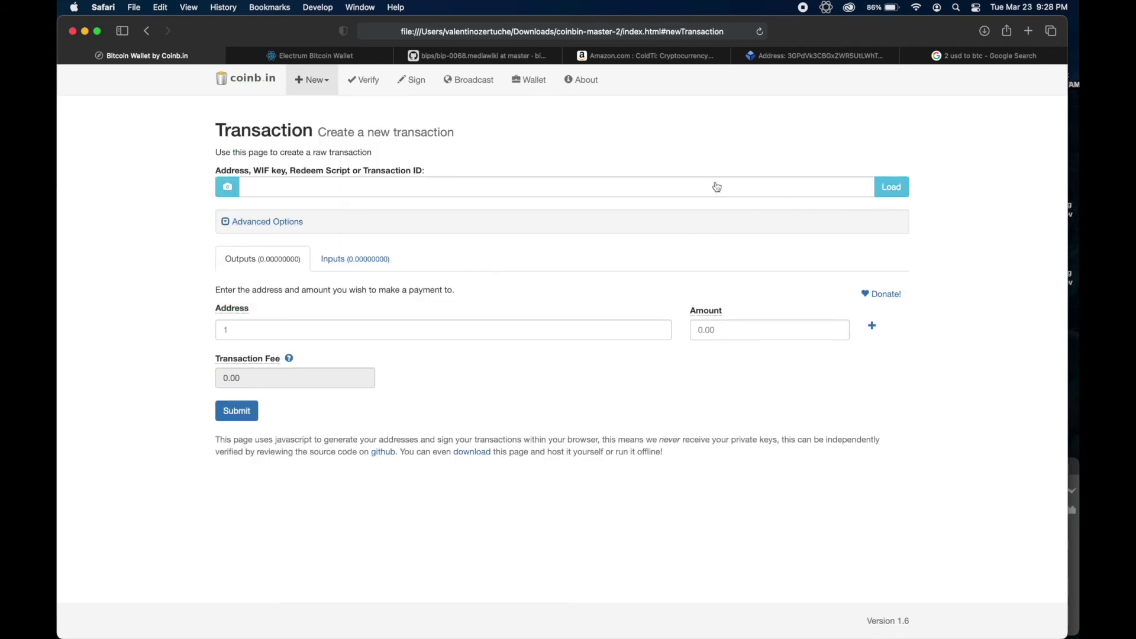
pyautogui.press('super+Tab')
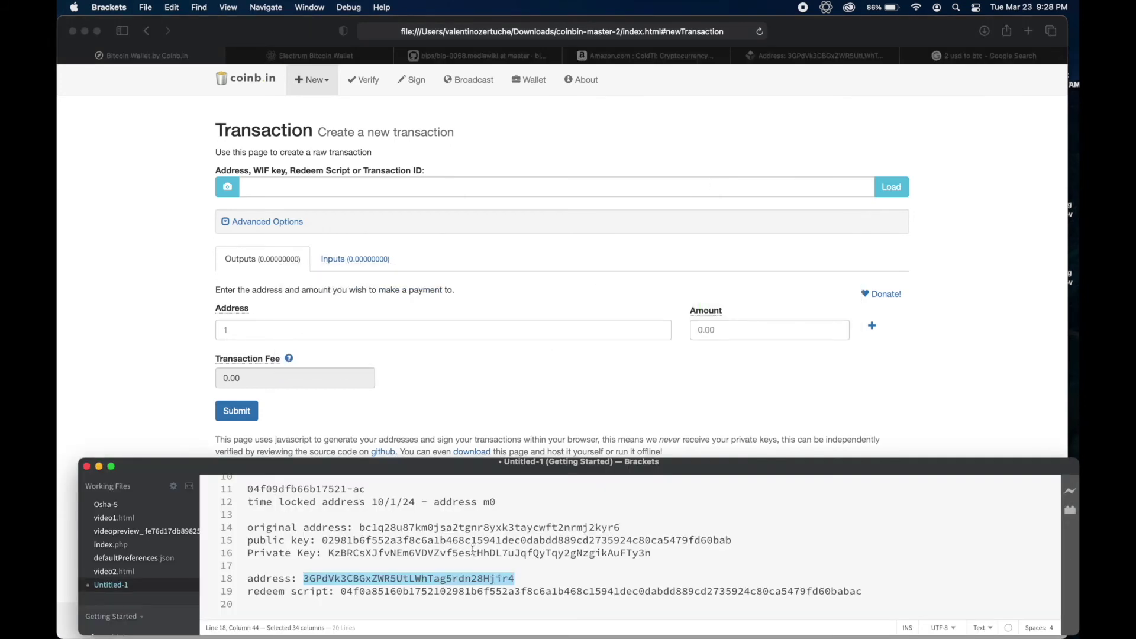
# Review the hex strings in the notes and the timelock address's public key in Electrum.
pyautogui.doubleClick(478, 592)
pyautogui.scroll(5, 467, 586)
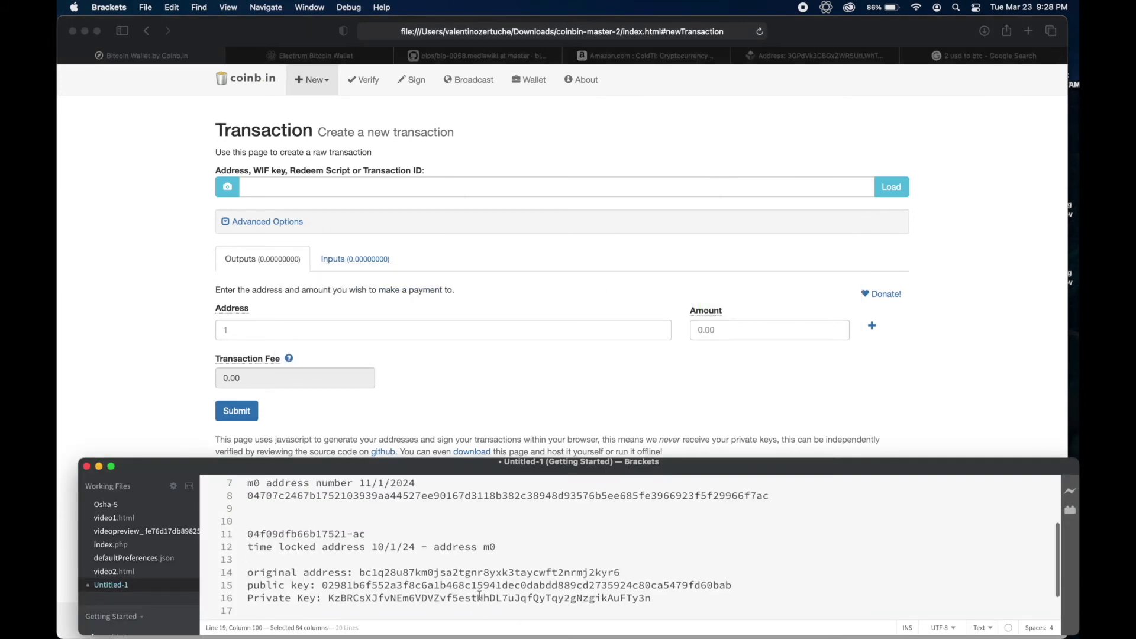
pyautogui.click(441, 580)
pyautogui.doubleClick(442, 580)
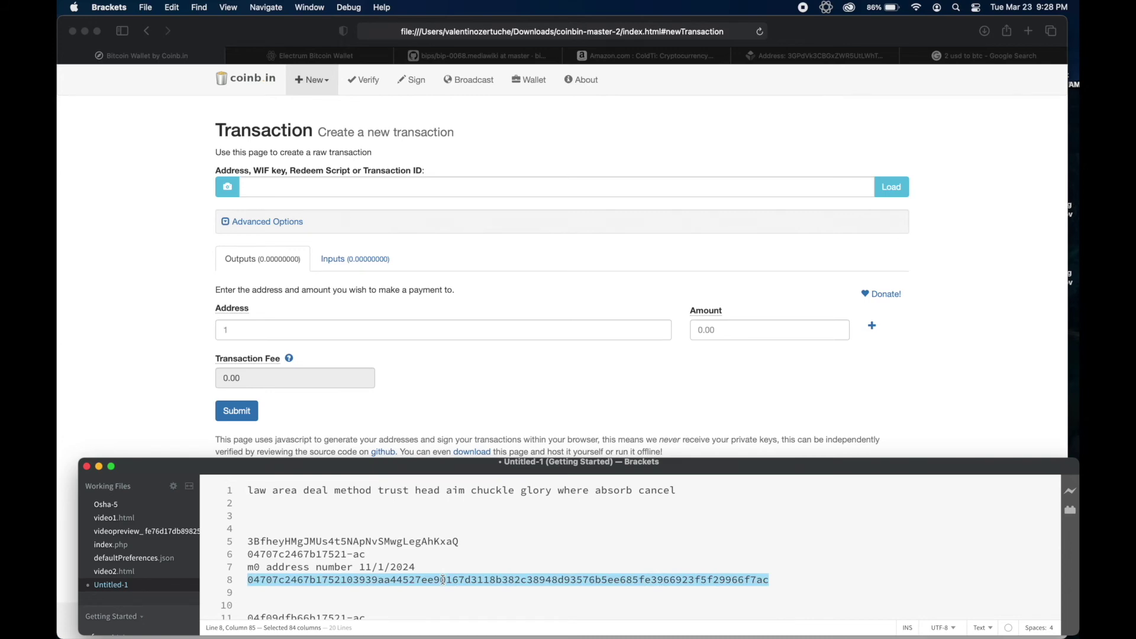
pyautogui.moveTo(366, 551); pyautogui.dragTo(245, 557)
pyautogui.press('super+Tab')
pyautogui.press('super+Tab')
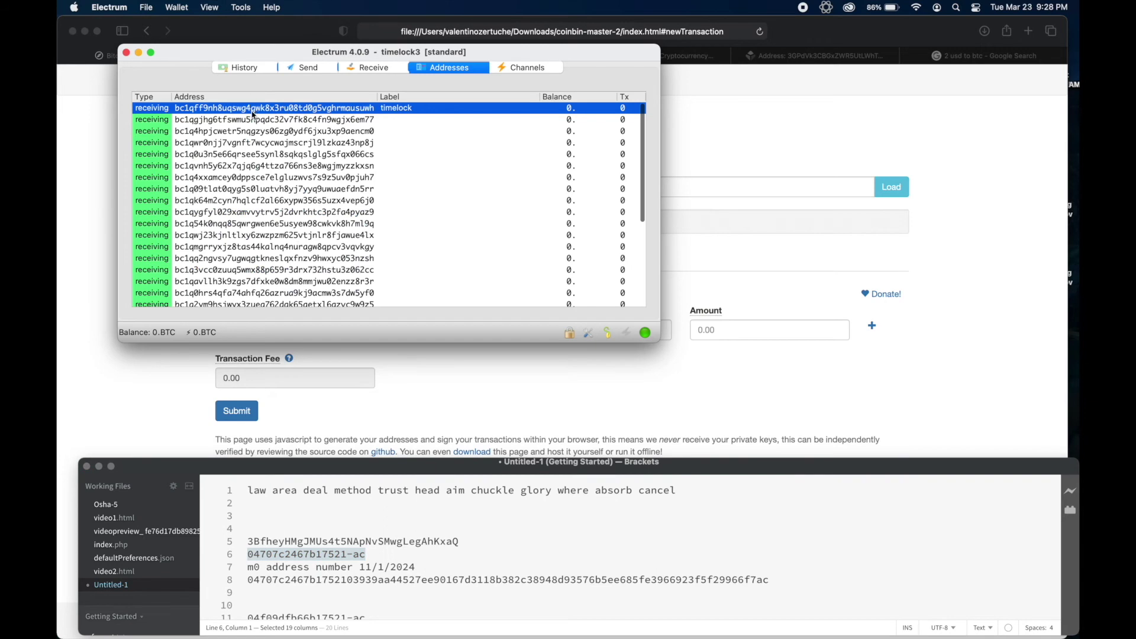
pyautogui.rightClick(253, 111)
pyautogui.click(275, 129)
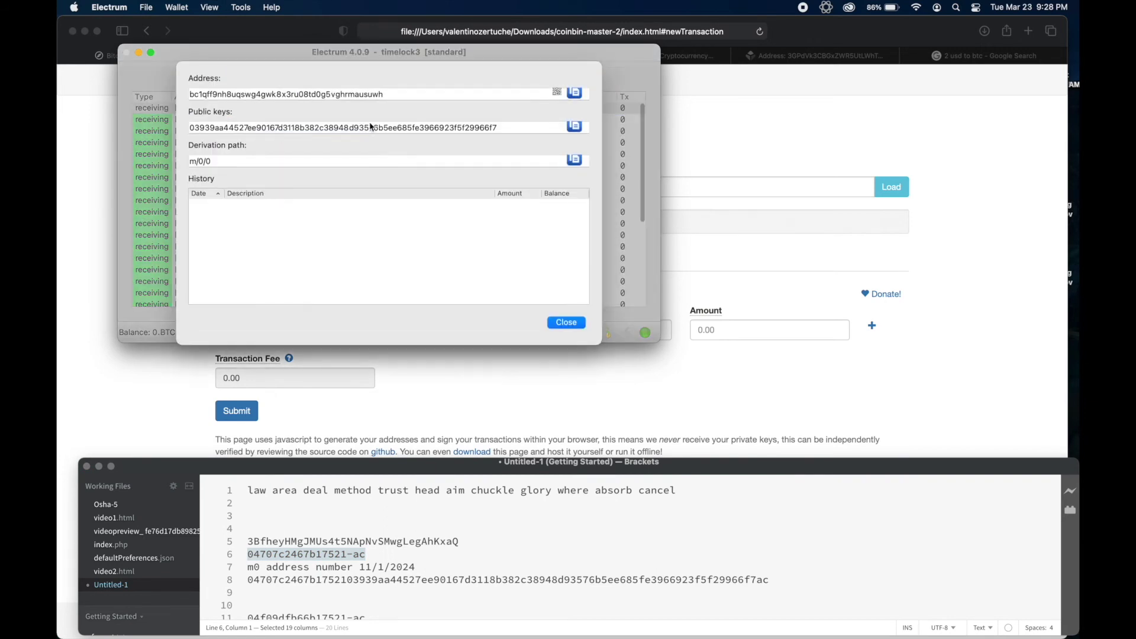
pyautogui.doubleClick(423, 134)
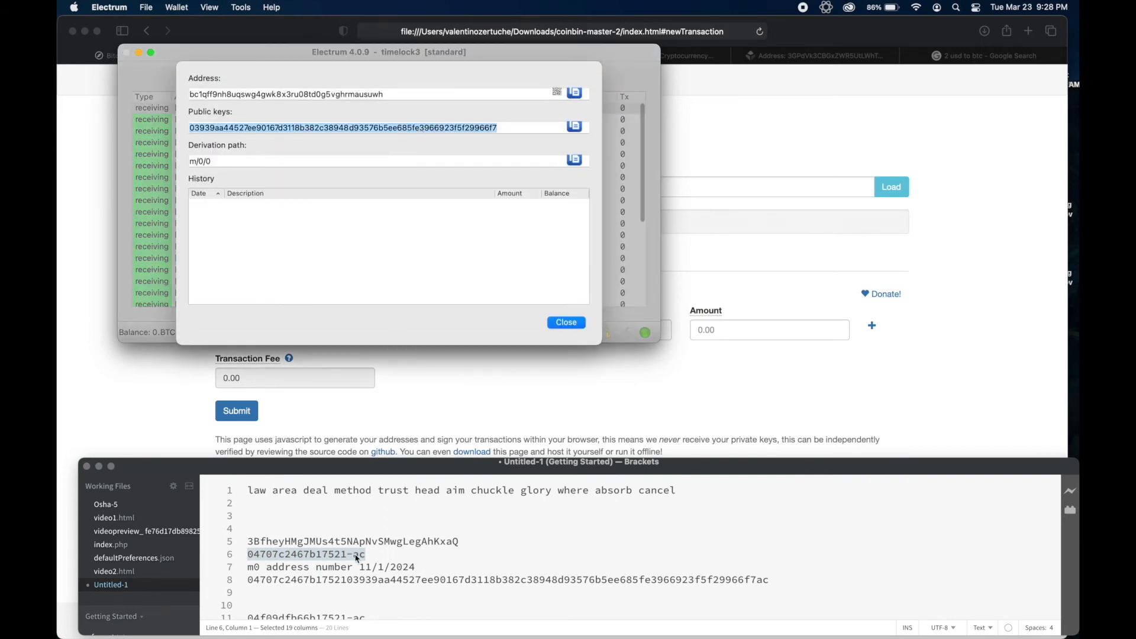
pyautogui.scroll(-5, 382, 560)
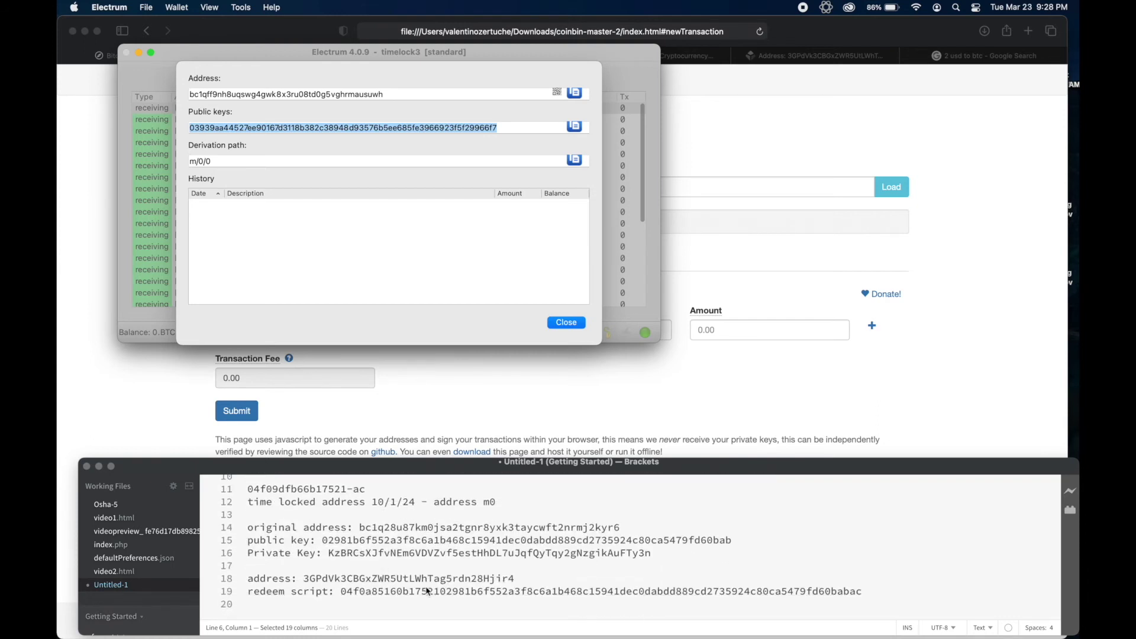
# Paste the line-19 redeem script into Coinb.in and load its 0.00009232 BTC unspent inputs.
pyautogui.click(430, 592)
pyautogui.doubleClick(430, 591)
pyautogui.press('cmd+c')
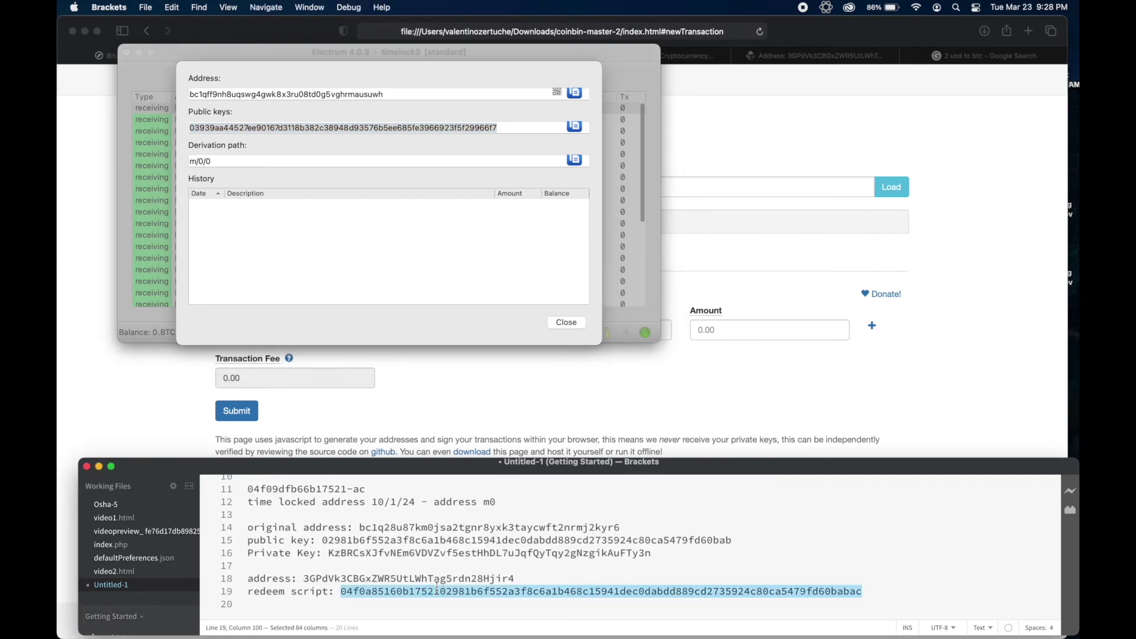
pyautogui.click(772, 185)
pyautogui.click(772, 185)
pyautogui.press('cmd+v')
pyautogui.click(895, 187)
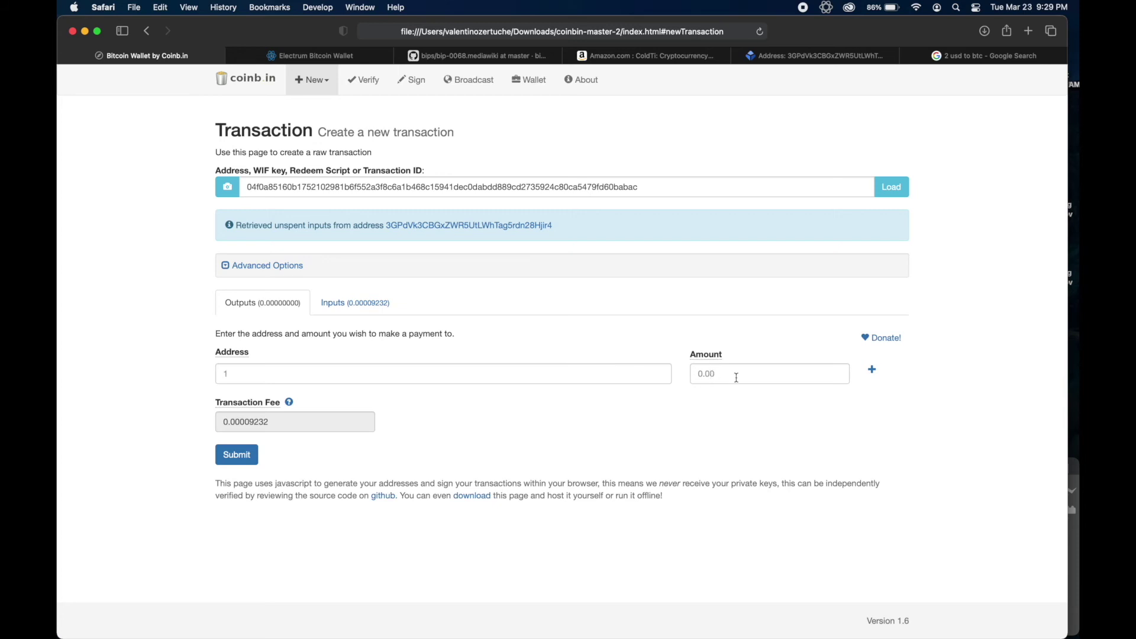
# Put Coinb.in's 0.00009232 BTC fee value into Google's Bitcoin converter.
pyautogui.moveTo(279, 425); pyautogui.dragTo(208, 420)
pyautogui.press('super+c')
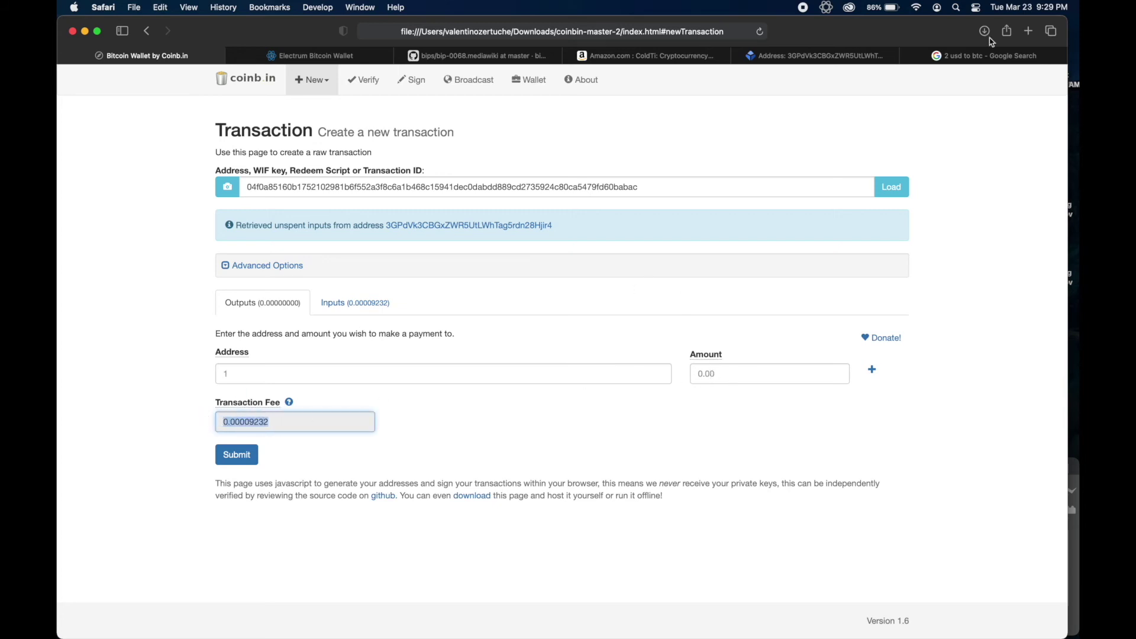
pyautogui.click(983, 55)
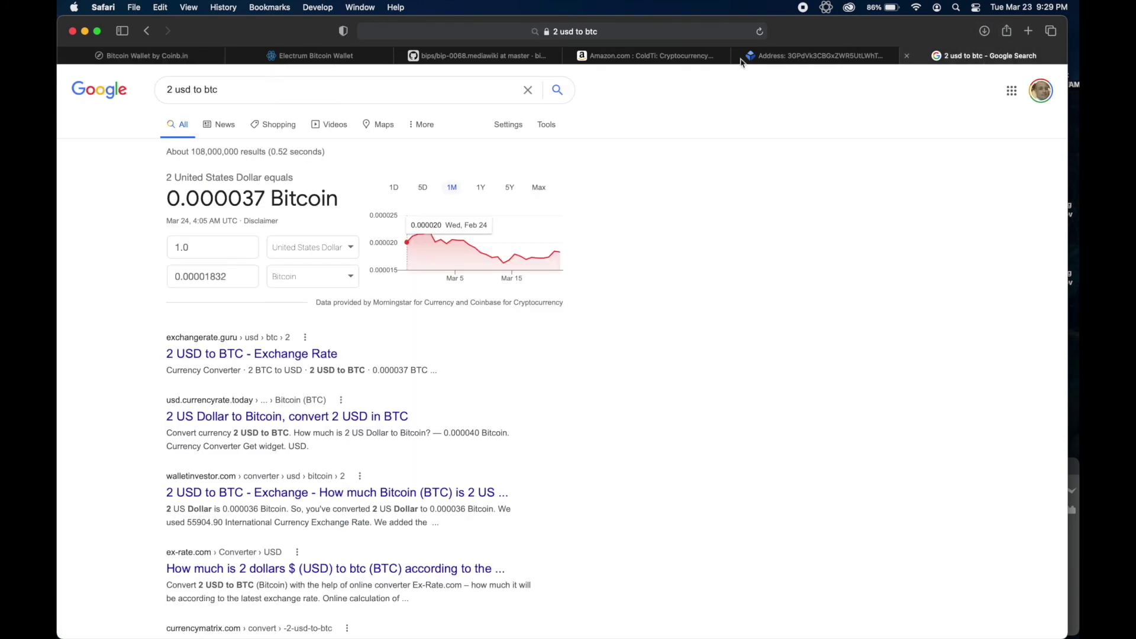
pyautogui.doubleClick(236, 280)
pyautogui.press('super+v')
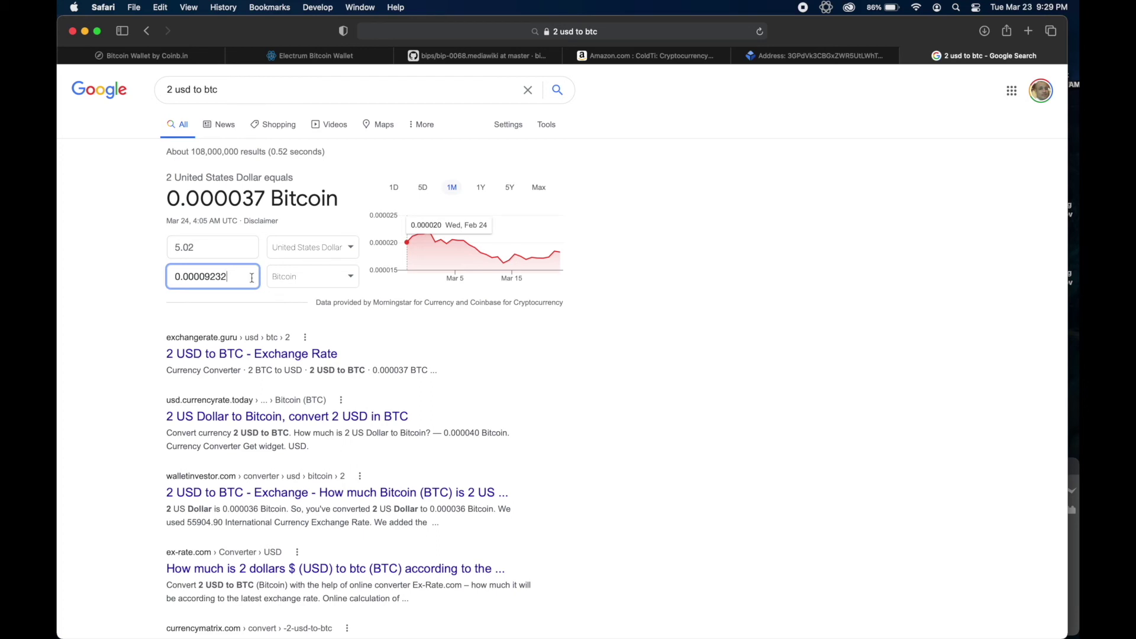
# Set the converter to 4 USD and copy the resulting 0.000074 BTC amount.
pyautogui.moveTo(212, 245); pyautogui.dragTo(168, 245)
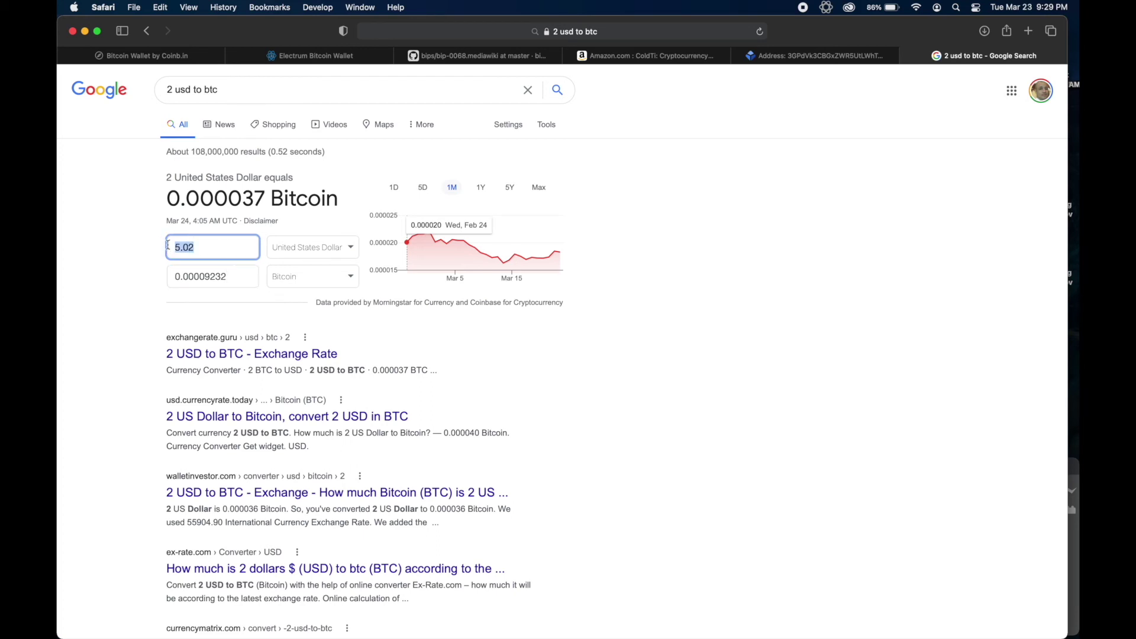
pyautogui.write('1')
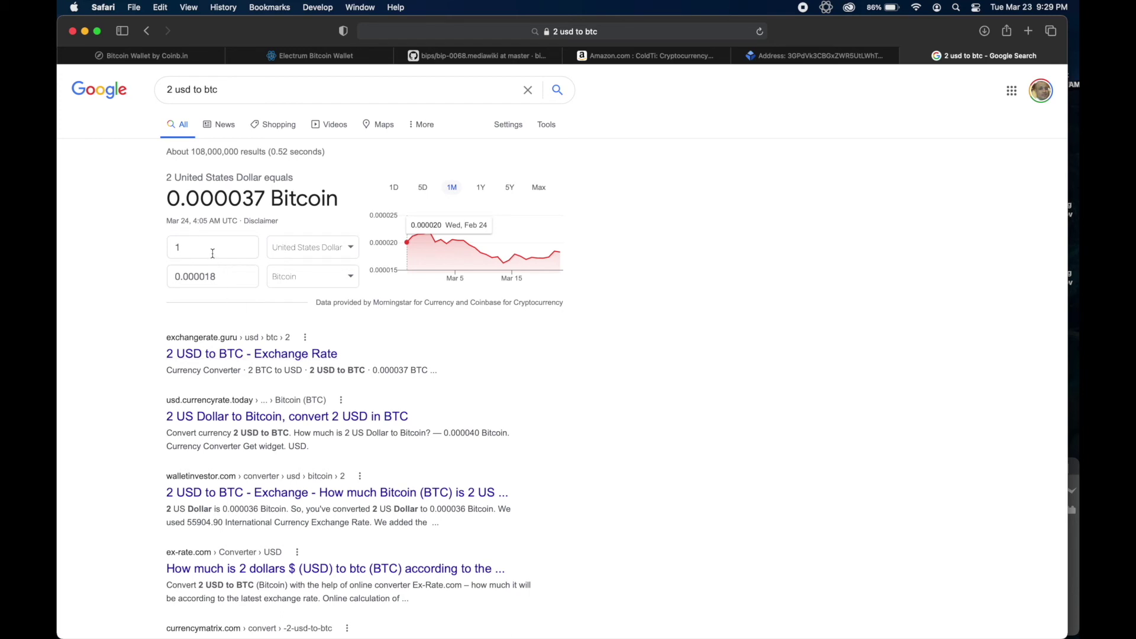
pyautogui.doubleClick(212, 253)
pyautogui.write('4')
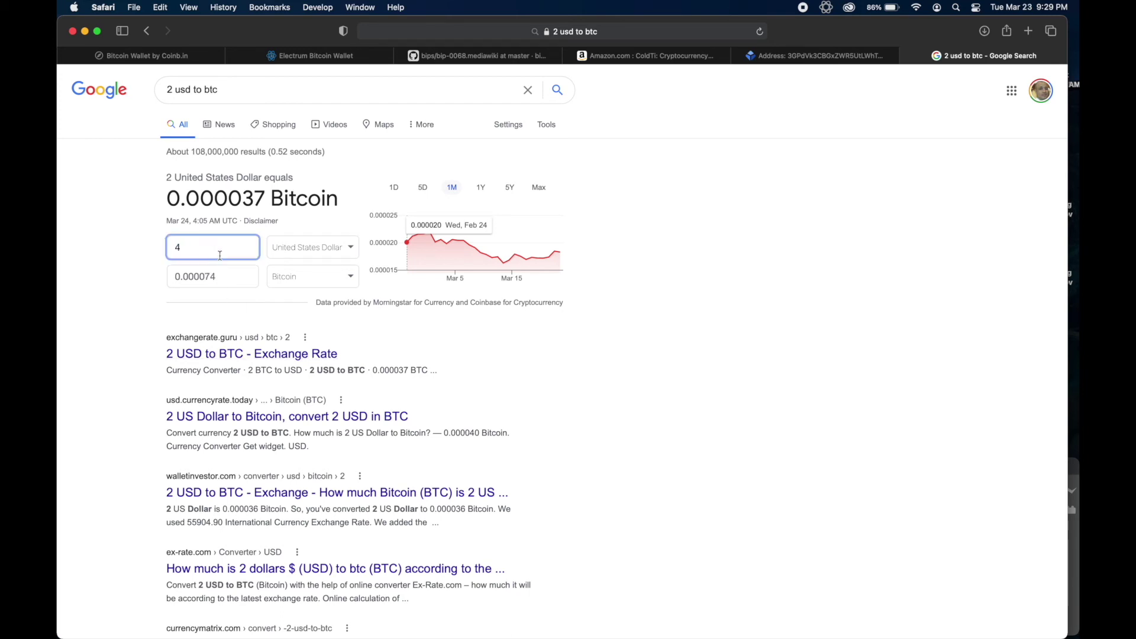
pyautogui.doubleClick(228, 277)
pyautogui.press('super+c')
pyautogui.press('super+Tab')
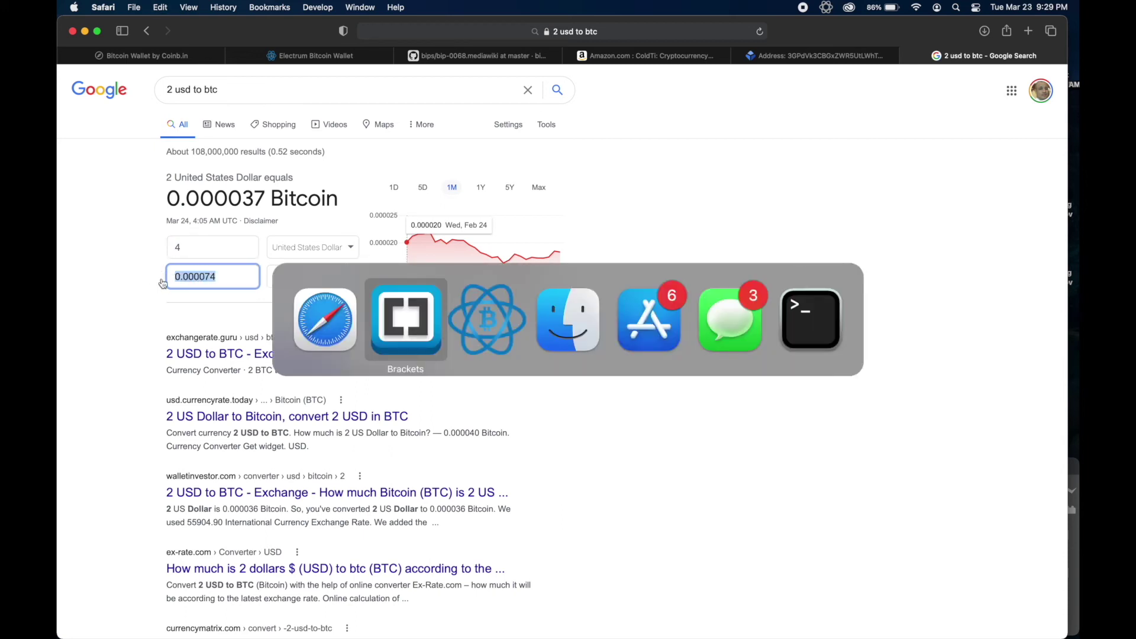
pyautogui.press('super+Tab')
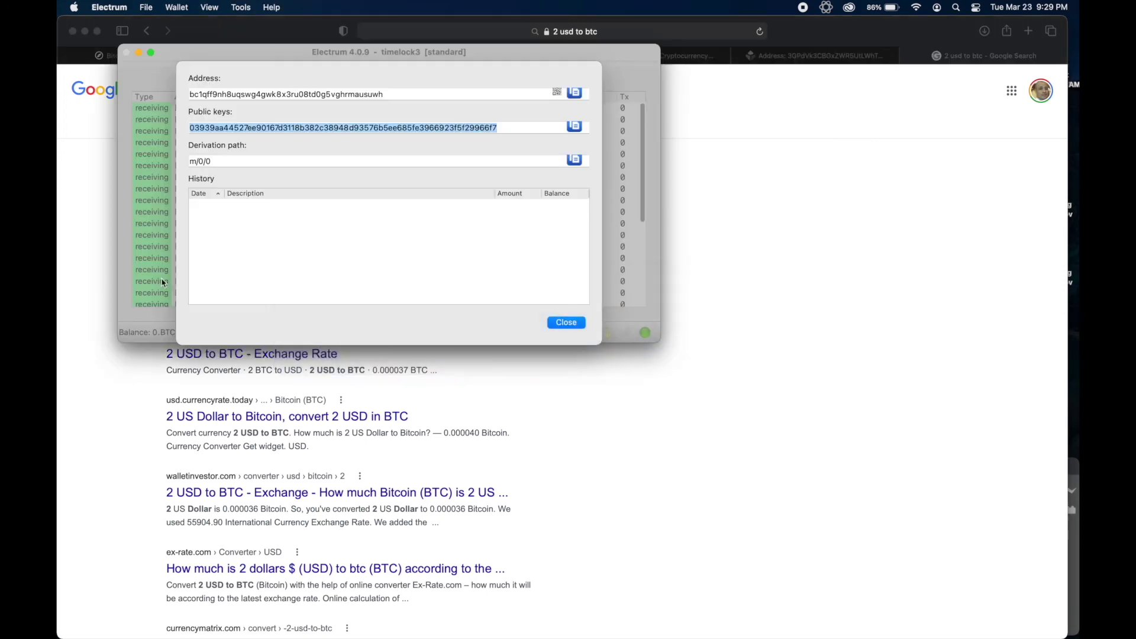
pyautogui.press('super+Tab')
# Enter 0.000074 as the output amount and check the resulting 0.00001832 fee in the converter.
pyautogui.click(204, 56)
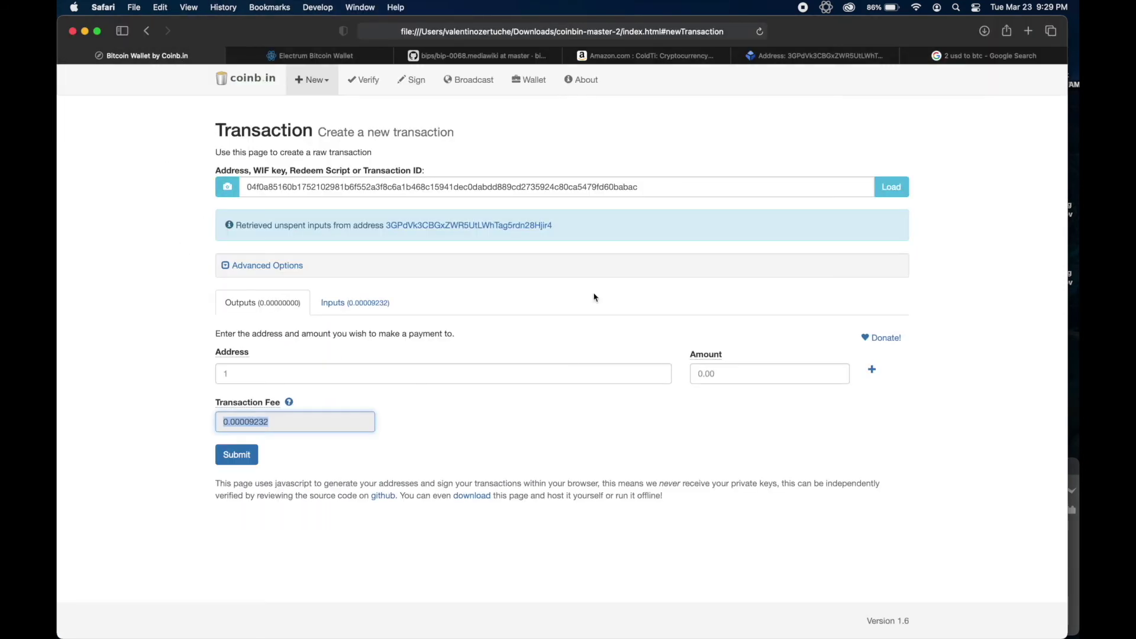
pyautogui.click(742, 376)
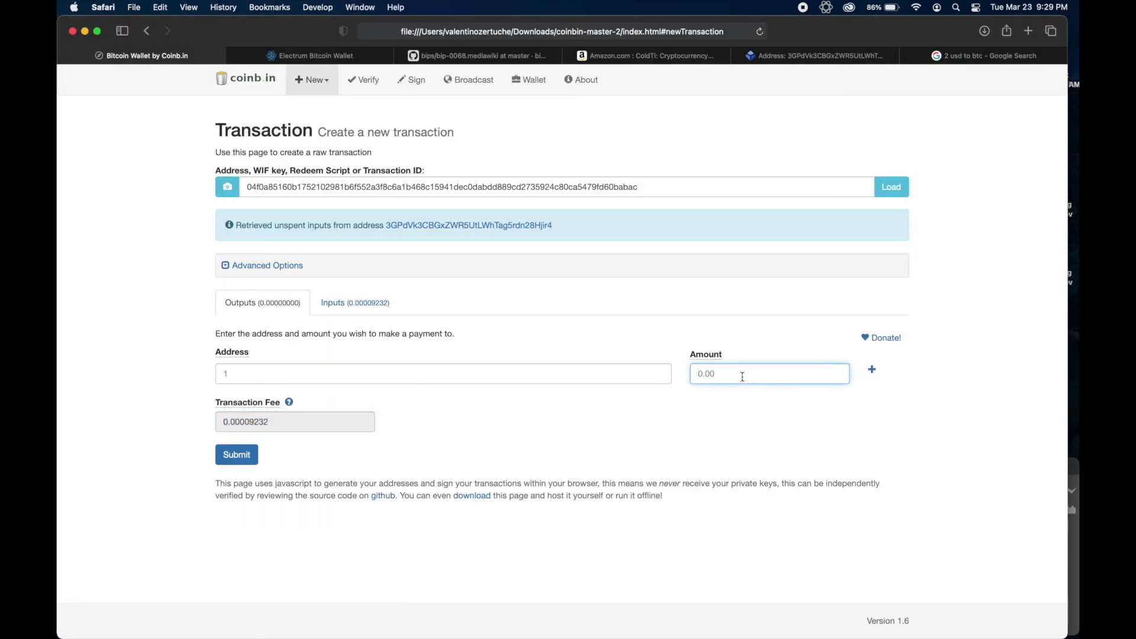
pyautogui.write('0.000074')
pyautogui.click(280, 430)
pyautogui.moveTo(267, 430); pyautogui.dragTo(204, 421)
pyautogui.press('super+c')
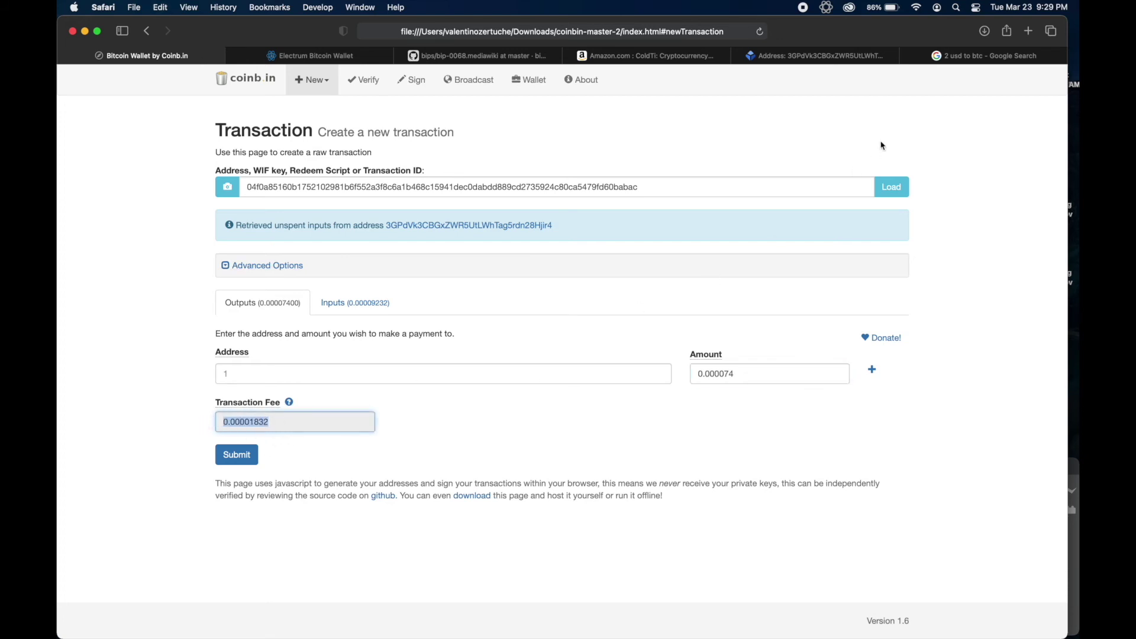
pyautogui.click(984, 55)
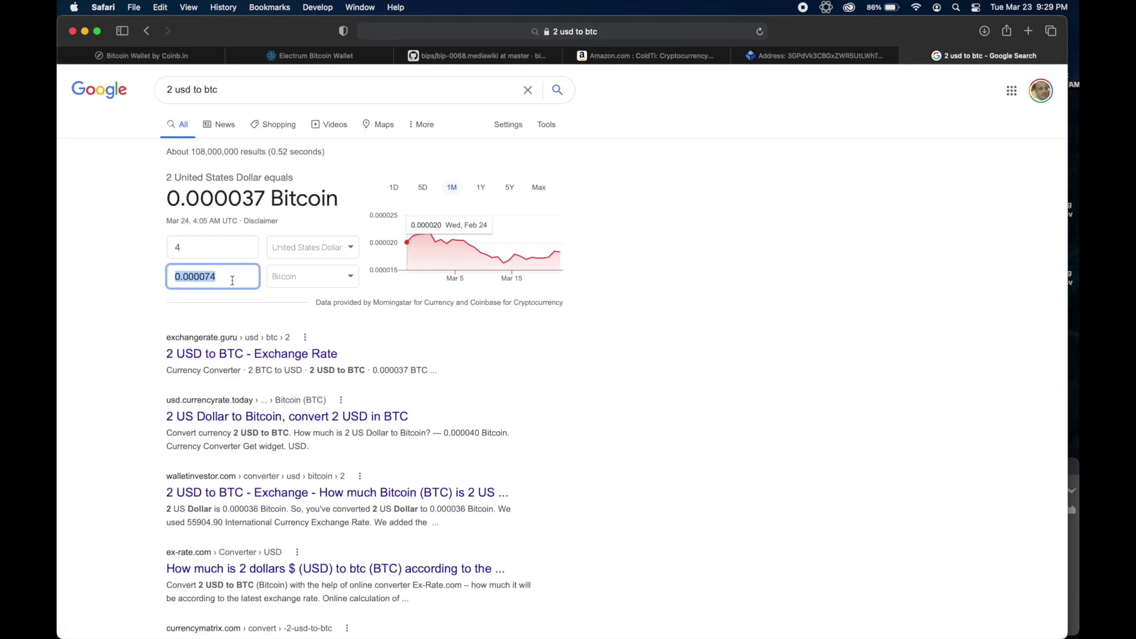
pyautogui.press('super+v')
pyautogui.click(177, 56)
# Copy Electrum's second receiving address (m/0/1) and paste it as the output's recipient address.
pyautogui.click(302, 372)
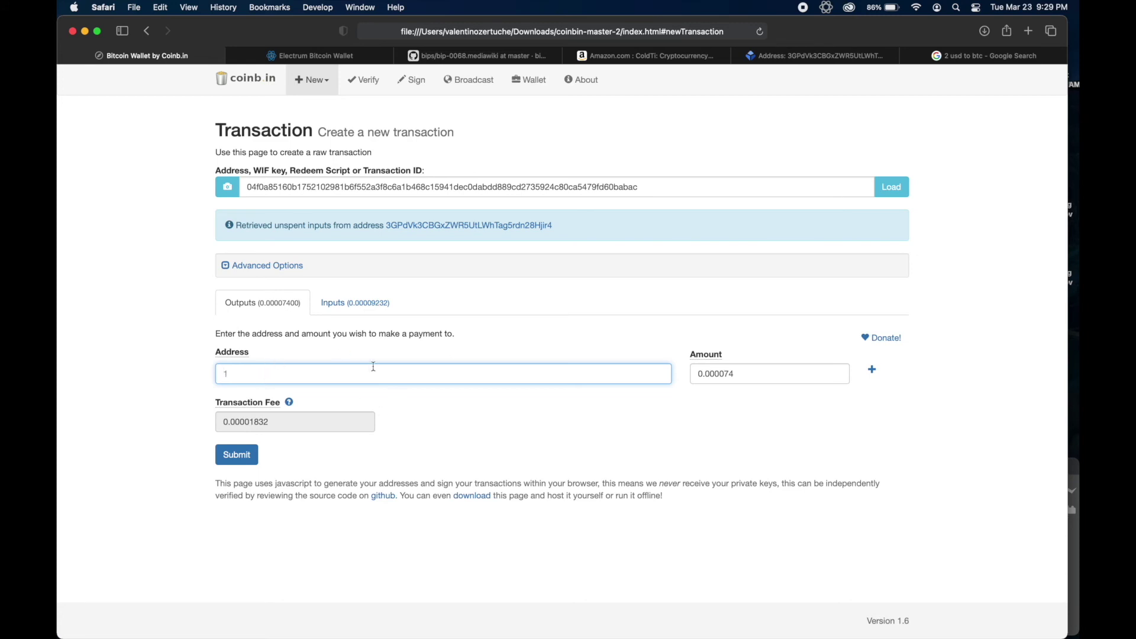
pyautogui.click(838, 613)
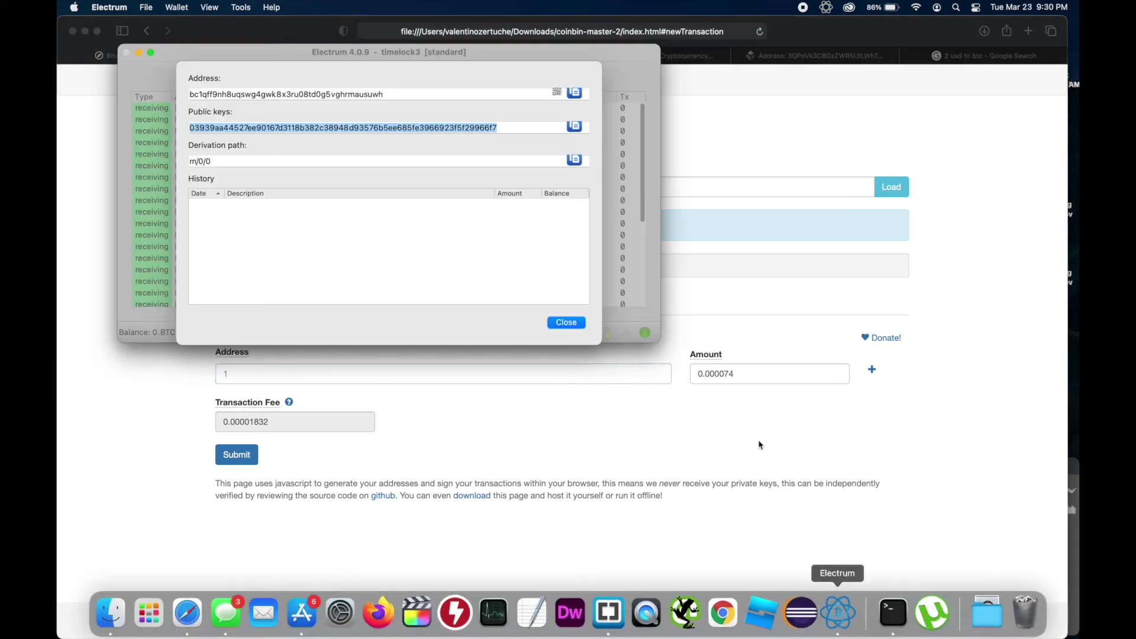
pyautogui.click(568, 322)
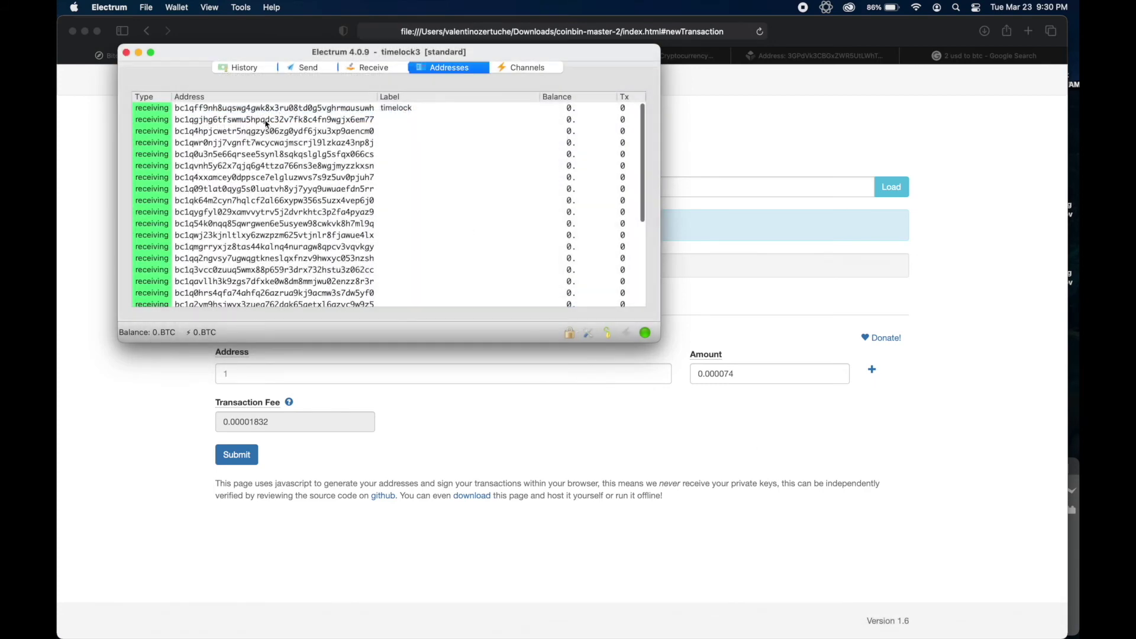
pyautogui.click(264, 124)
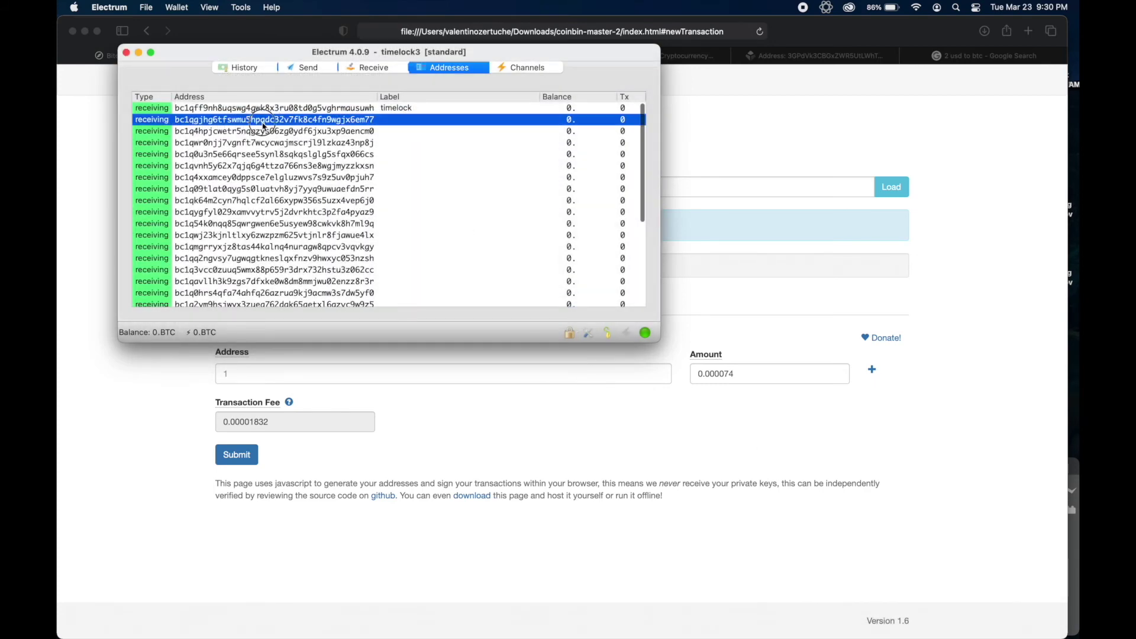
pyautogui.rightClick(263, 126)
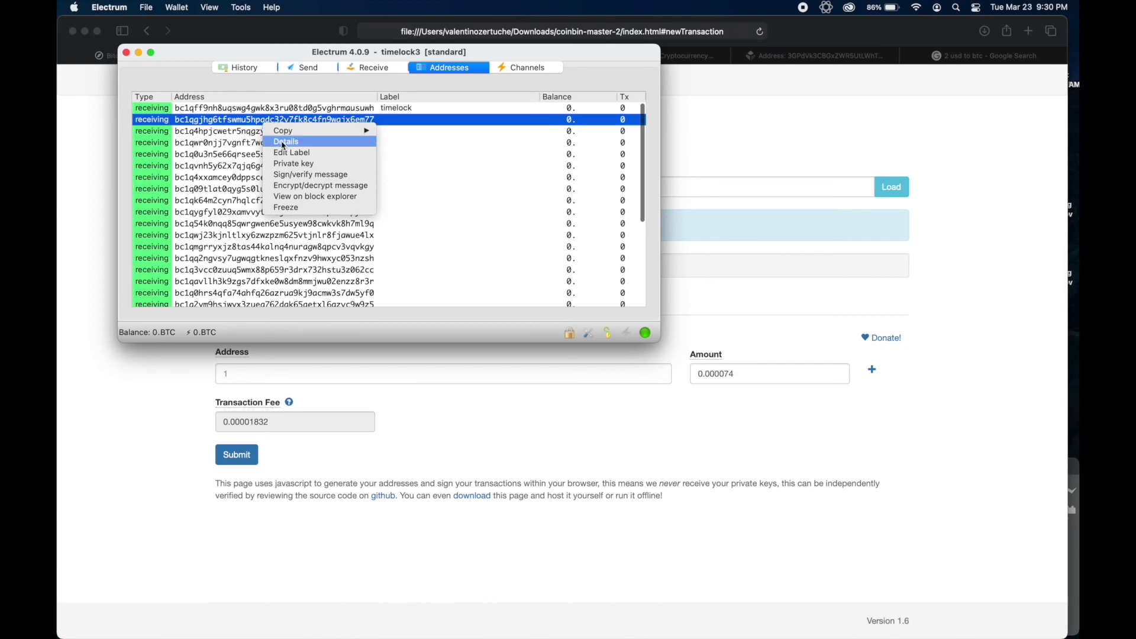
pyautogui.click(283, 142)
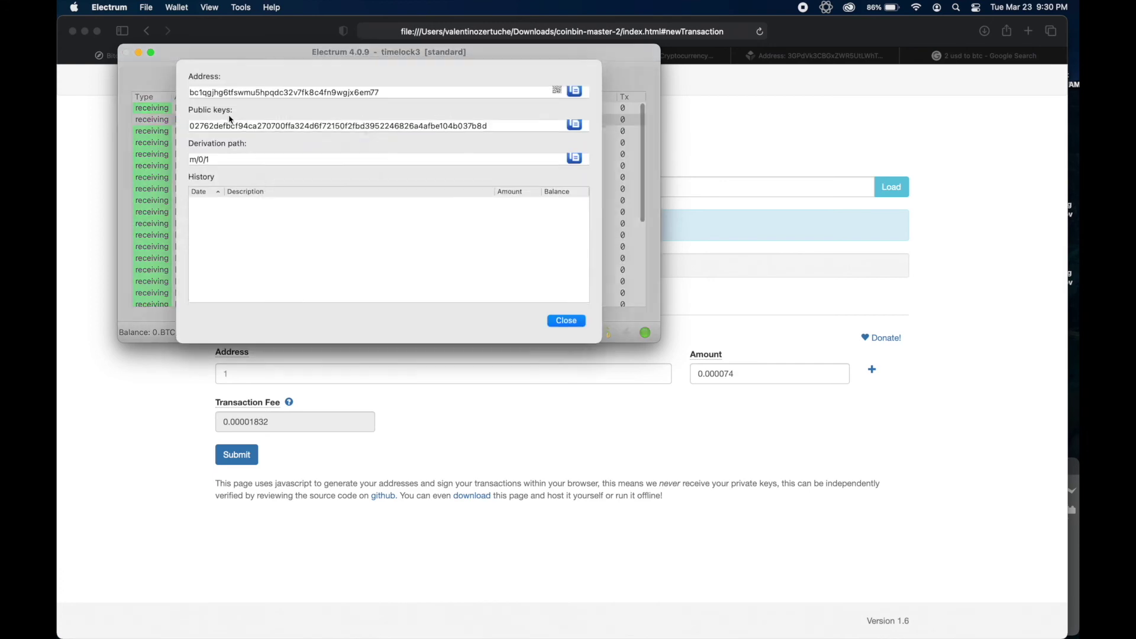
pyautogui.click(575, 93)
pyautogui.click(117, 394)
pyautogui.click(315, 367)
pyautogui.press('super+v')
pyautogui.click(444, 412)
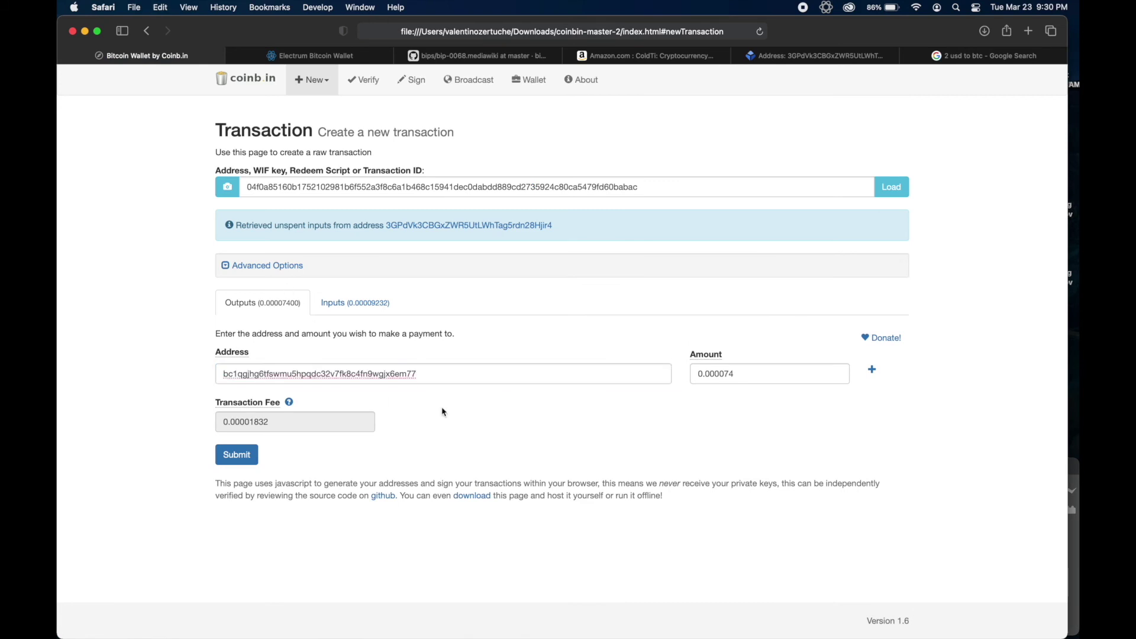
# Submit the form and paste the 124-byte unsigned hex into the Sign Transaction box.
pyautogui.click(241, 456)
pyautogui.scroll(-3, 244, 458)
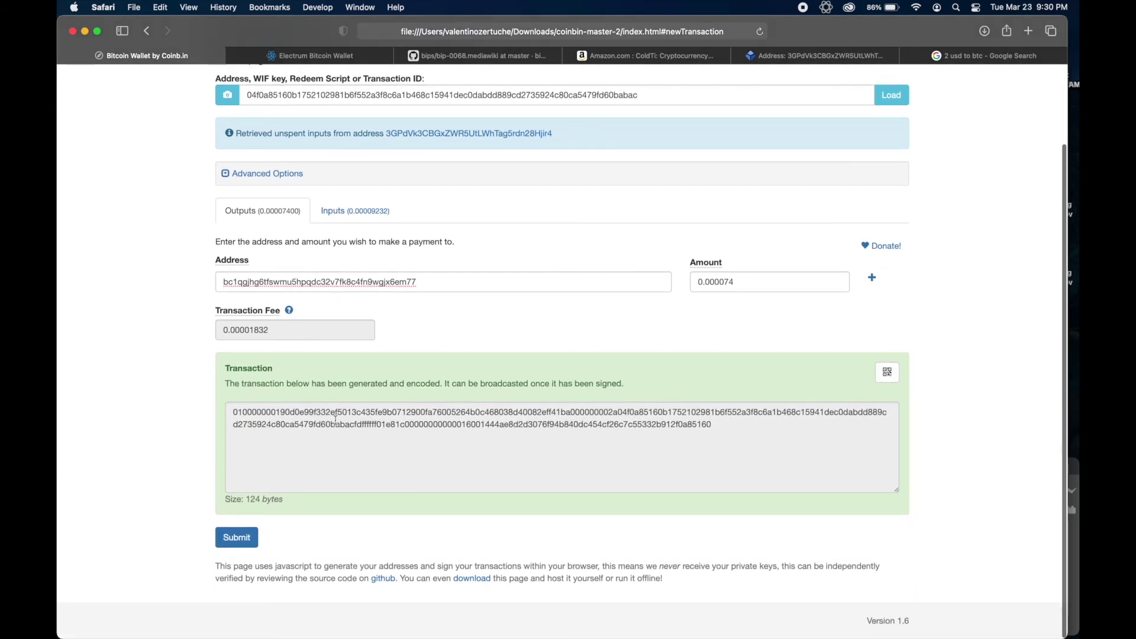
pyautogui.doubleClick(431, 411)
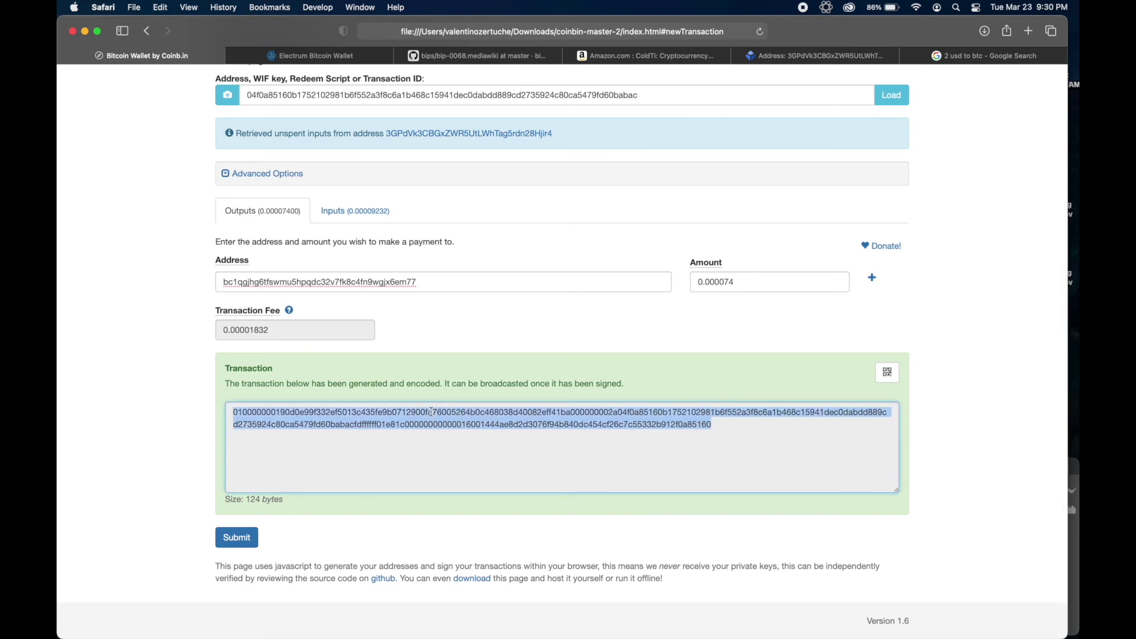
pyautogui.scroll(3, 432, 412)
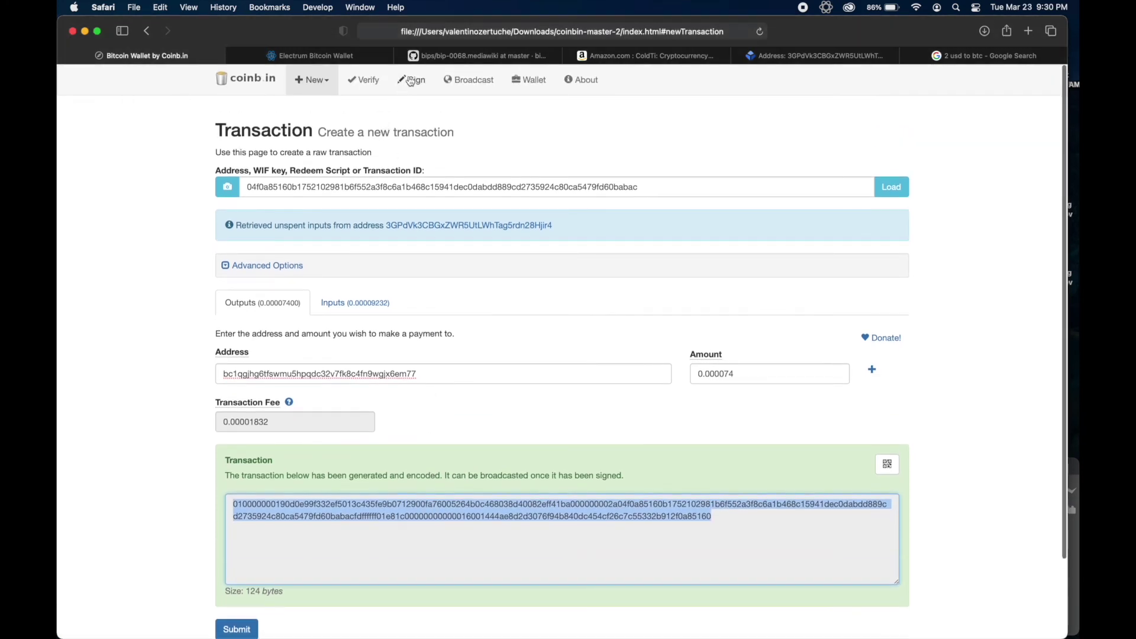
pyautogui.click(419, 84)
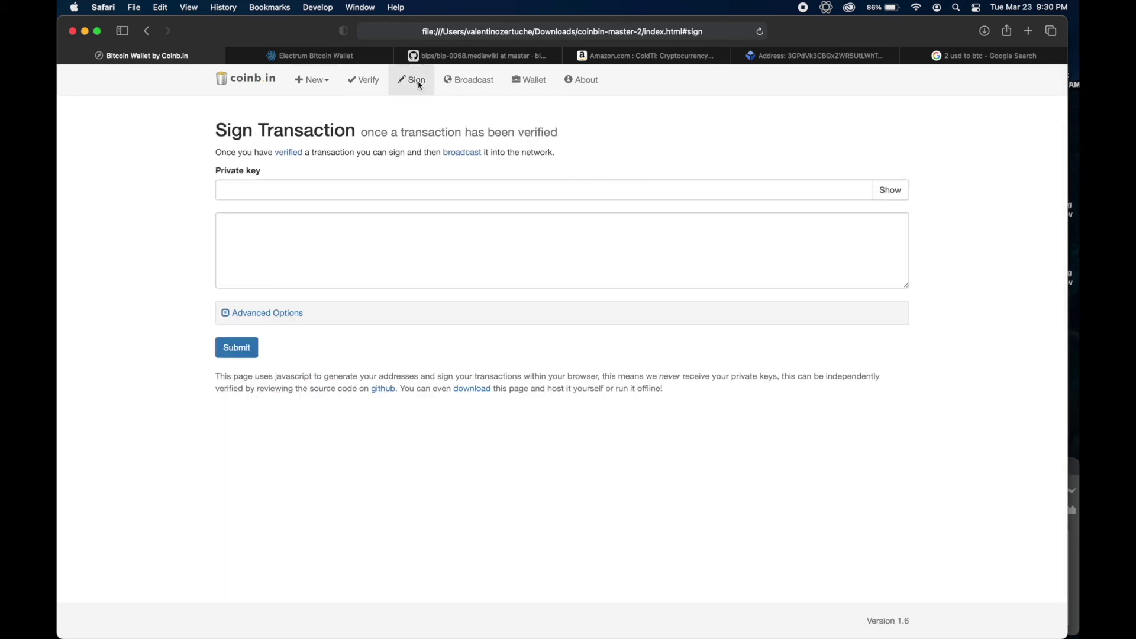
pyautogui.click(383, 253)
pyautogui.press('super+v')
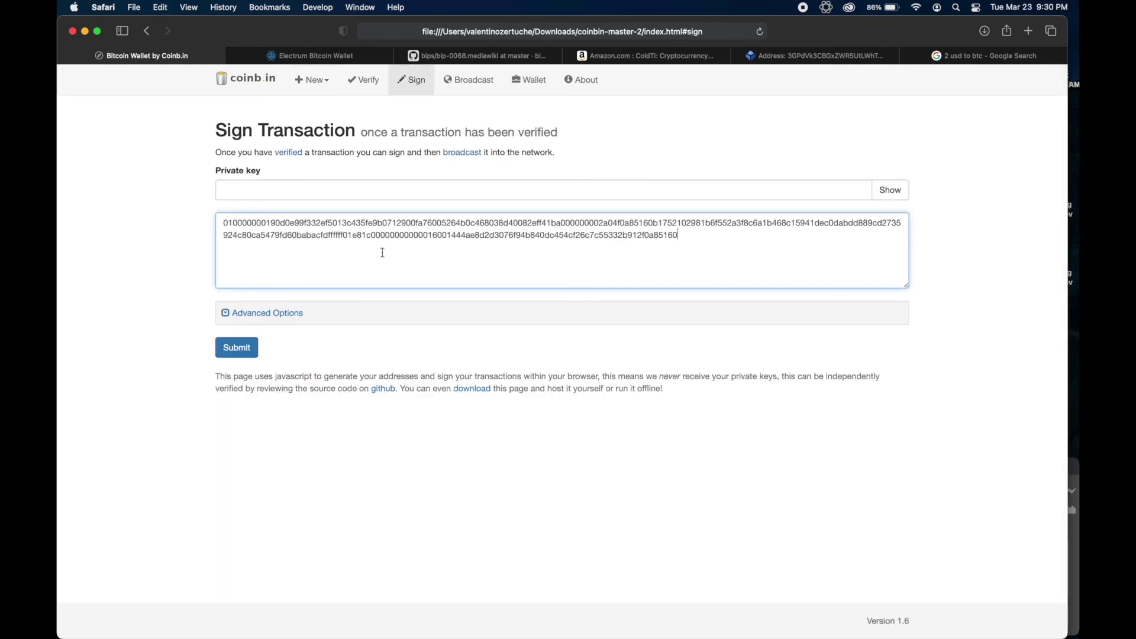
pyautogui.click(426, 193)
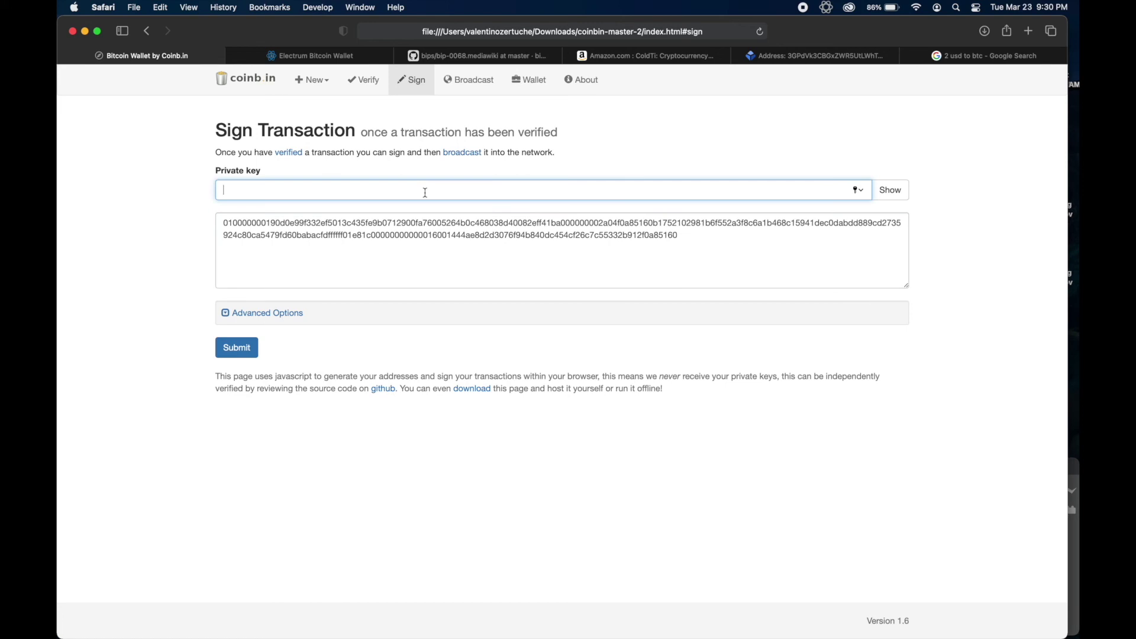
# Reveal the timelock address's private key in Electrum using the wallet password and copy it.
pyautogui.press('super+Tab')
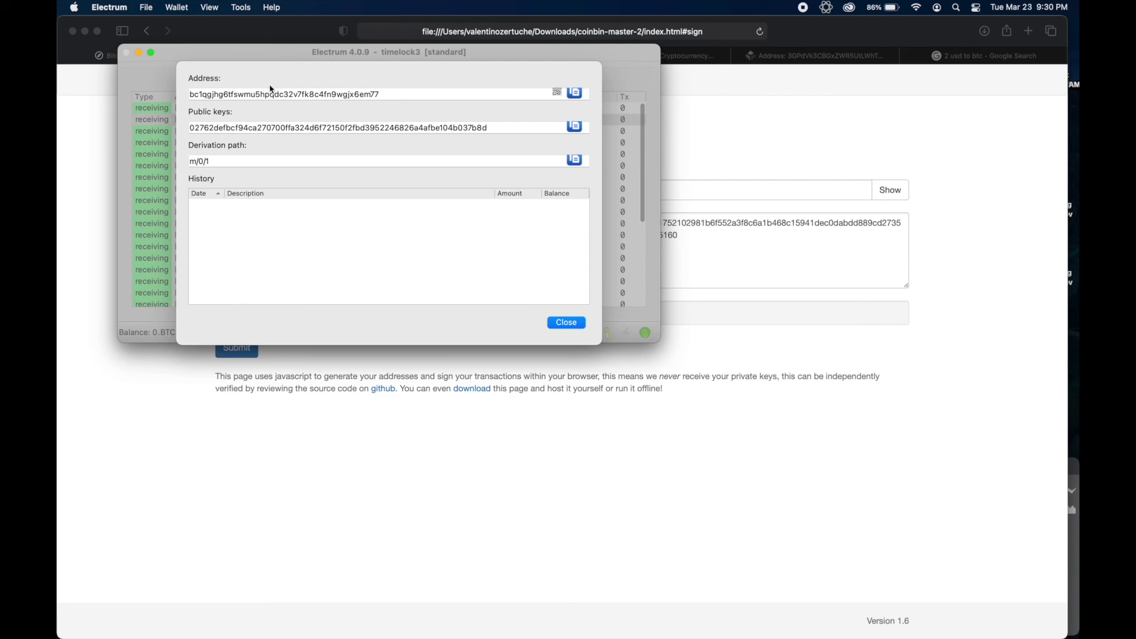
pyautogui.click(567, 323)
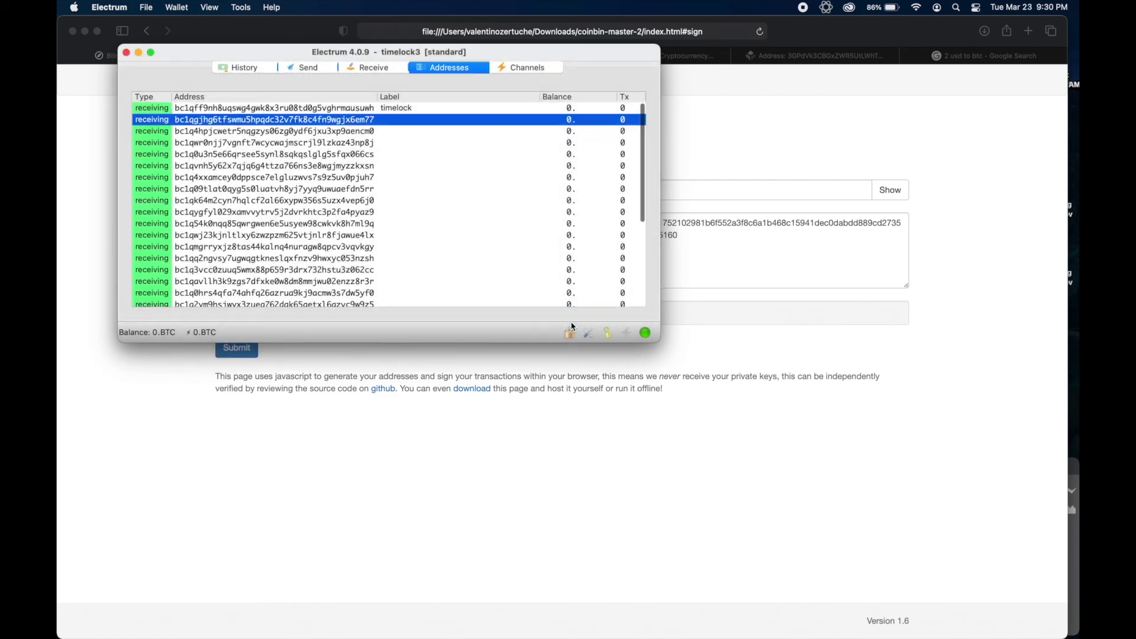
pyautogui.click(336, 109)
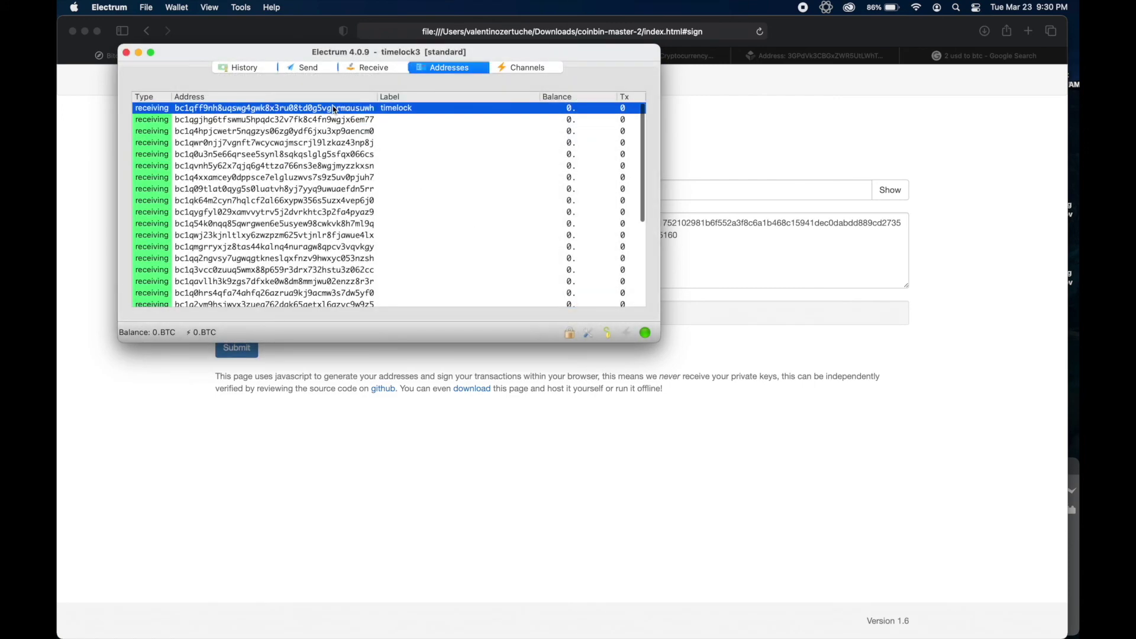
pyautogui.rightClick(333, 108)
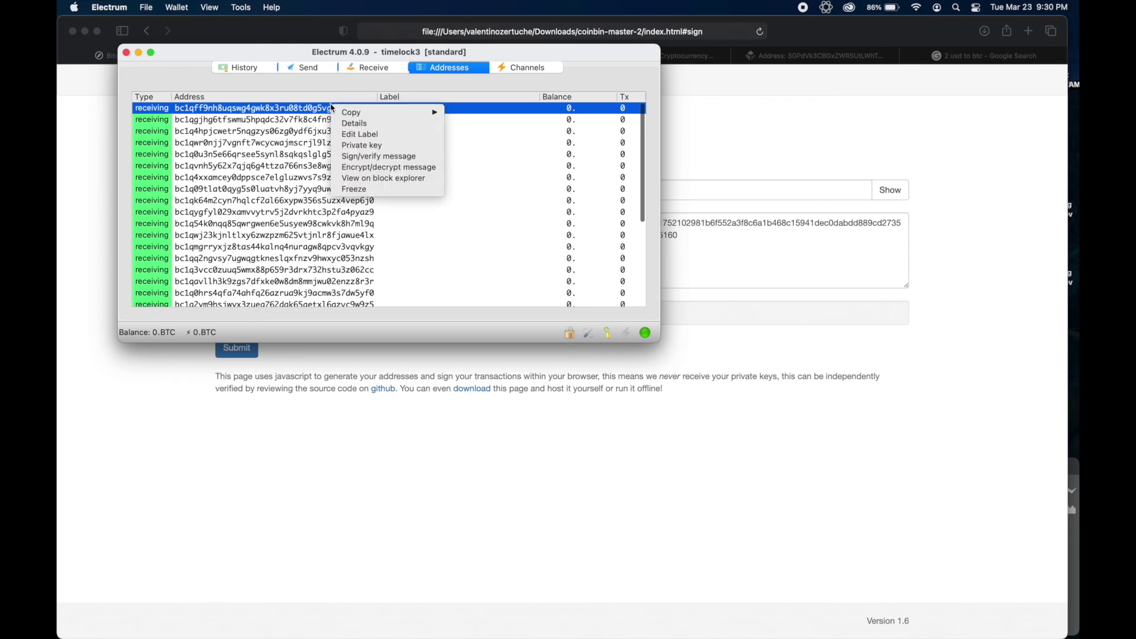
pyautogui.click(353, 124)
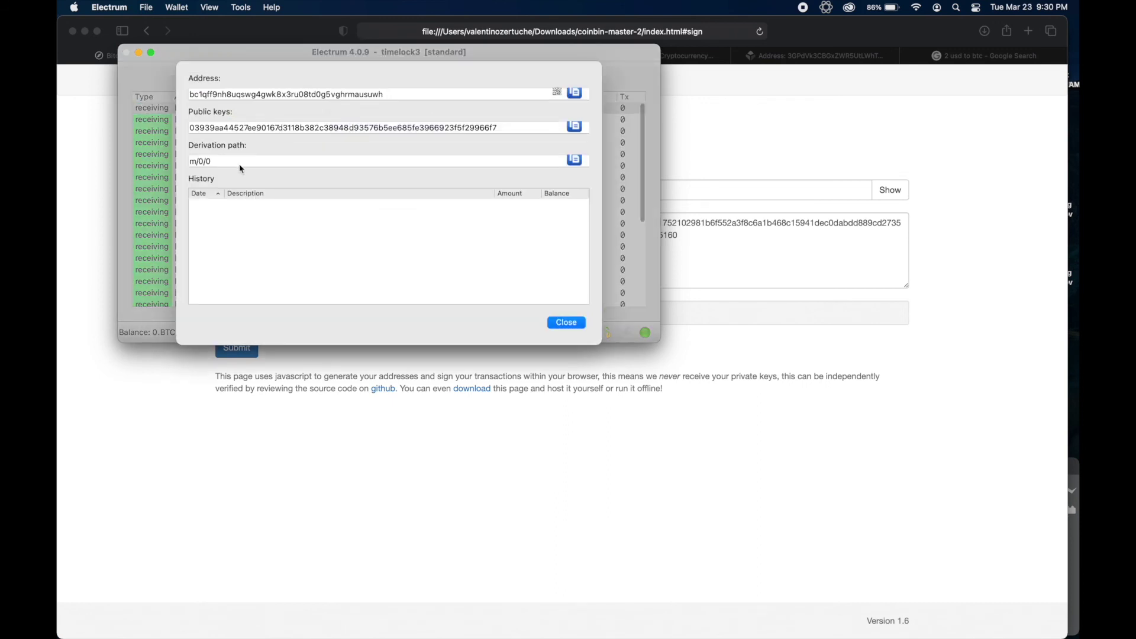
pyautogui.click(566, 323)
pyautogui.rightClick(306, 110)
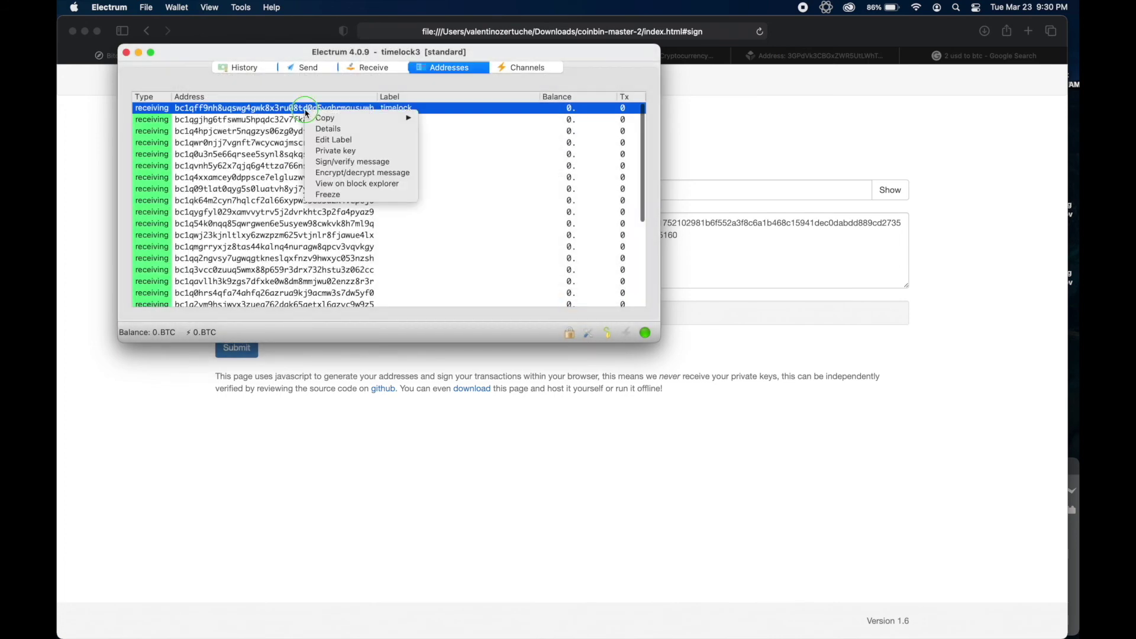
pyautogui.click(340, 152)
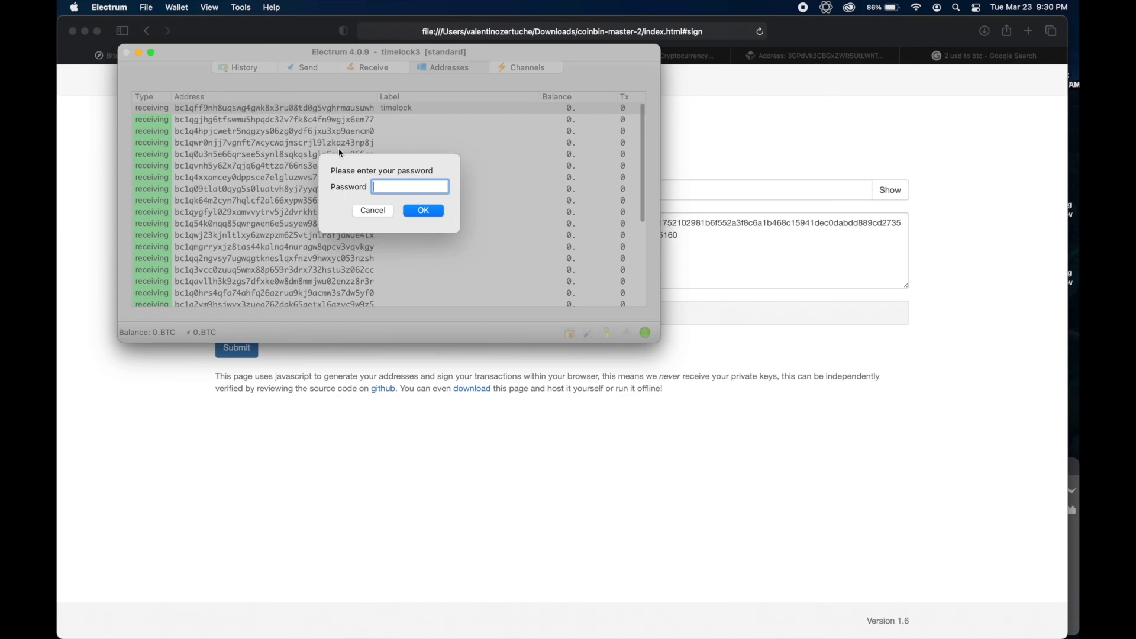
pyautogui.write('••')
pyautogui.press('Return')
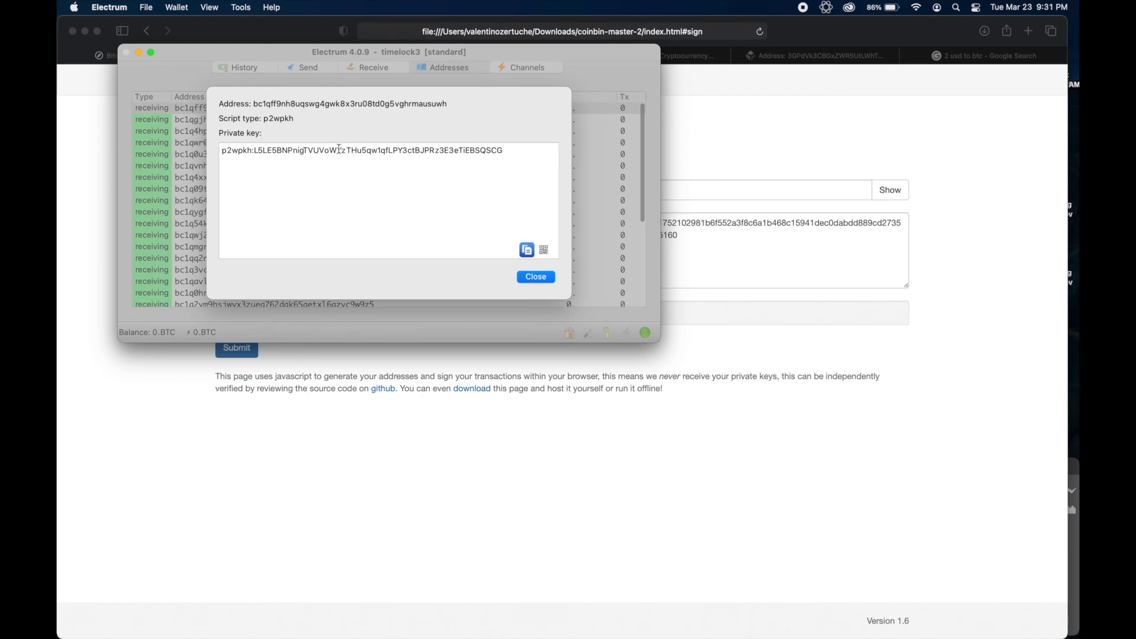
pyautogui.doubleClick(333, 156)
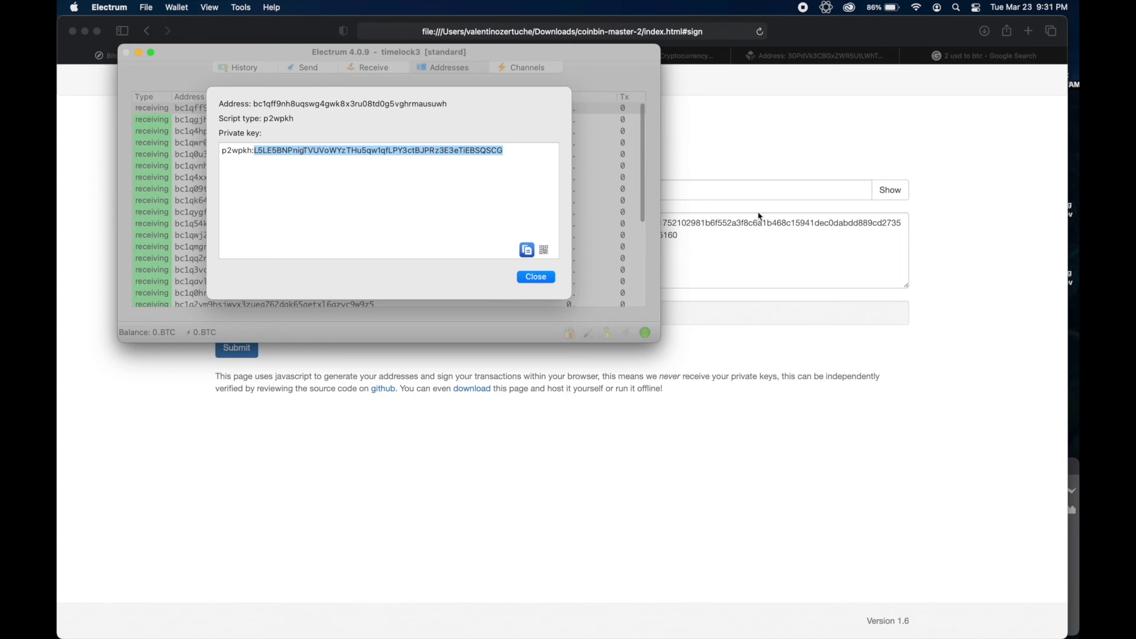
pyautogui.click(758, 187)
# Paste the private key, sign the transaction, and select the signed hex.
pyautogui.press('cmd+v')
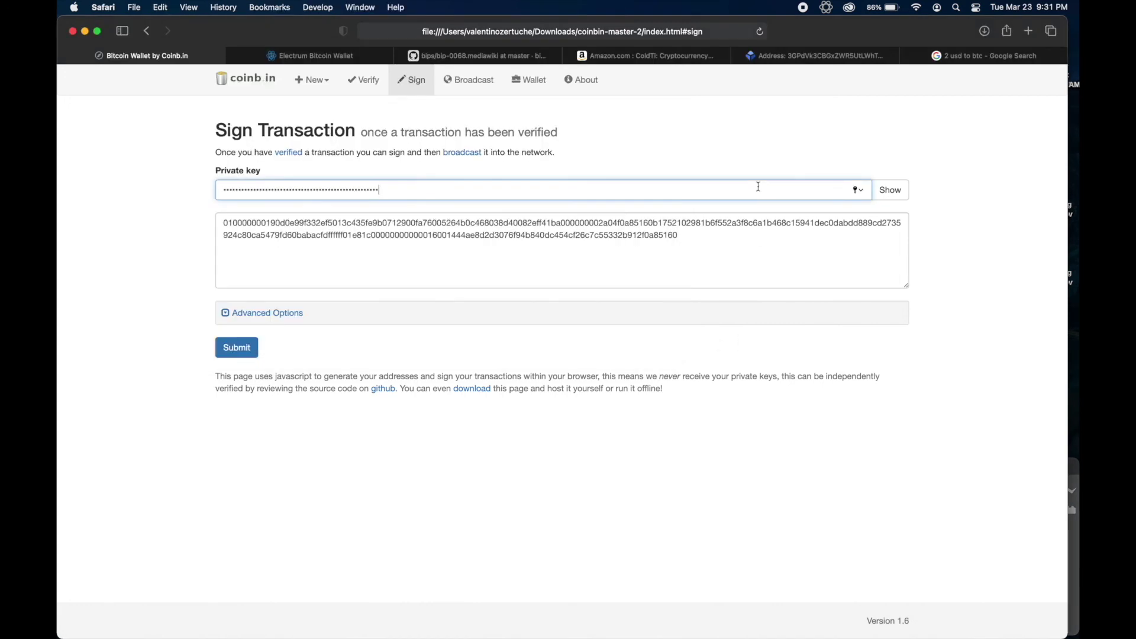
pyautogui.click(891, 195)
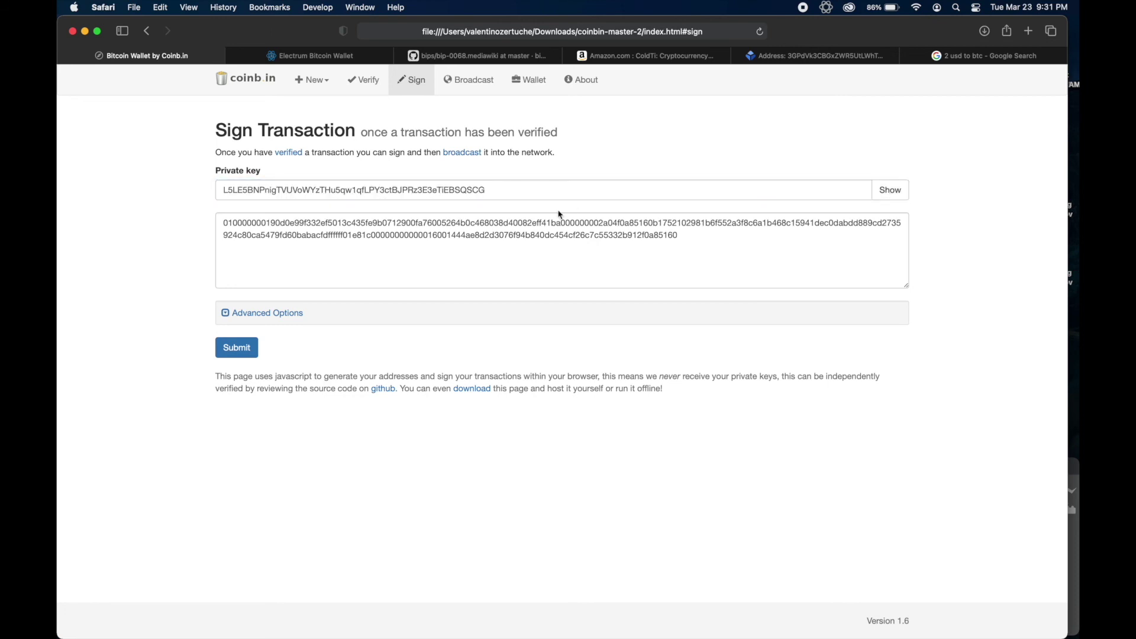
pyautogui.click(236, 347)
pyautogui.click(420, 401)
pyautogui.press('super+c')
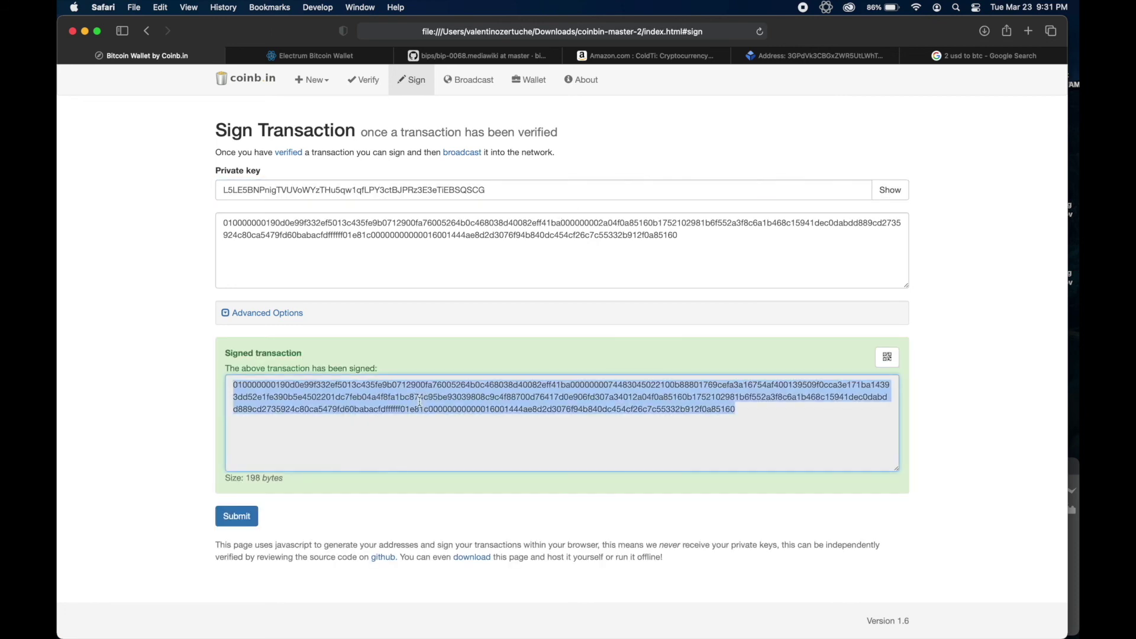
# Broadcast the signed hex, which fails with a mandatory-script-verify-flag-failed error.
pyautogui.click(474, 83)
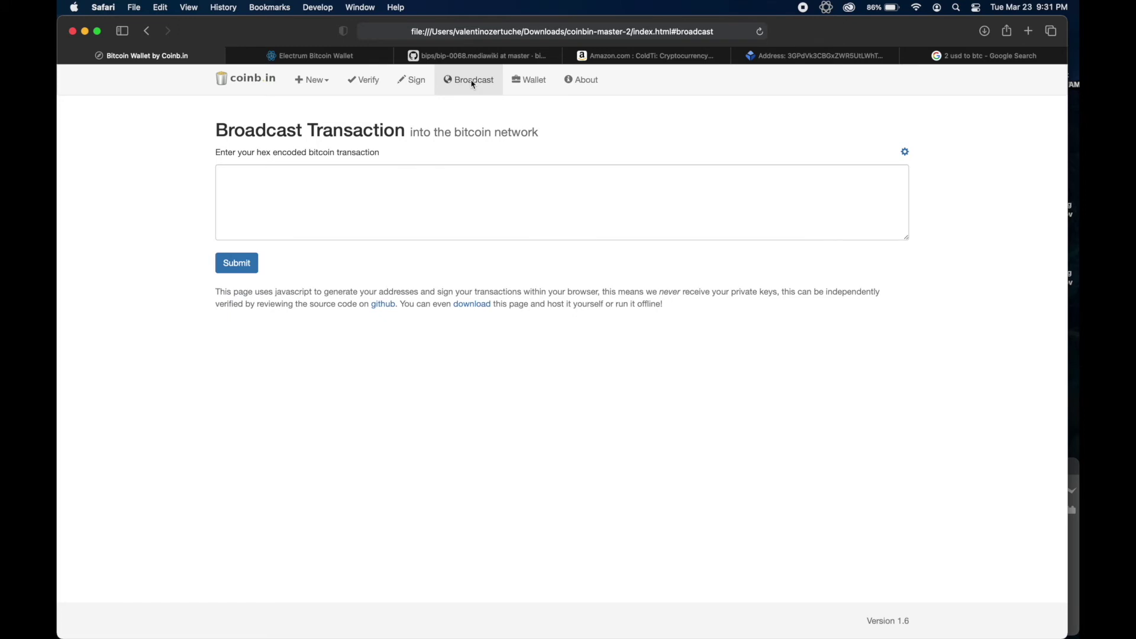
pyautogui.click(905, 152)
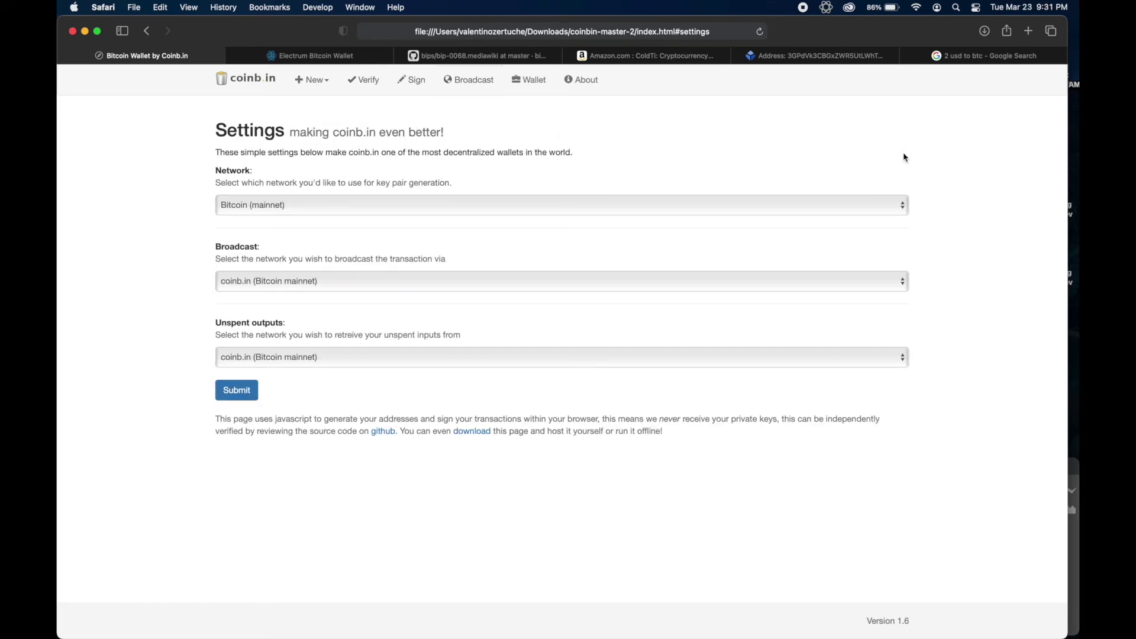
pyautogui.click(330, 288)
pyautogui.click(330, 250)
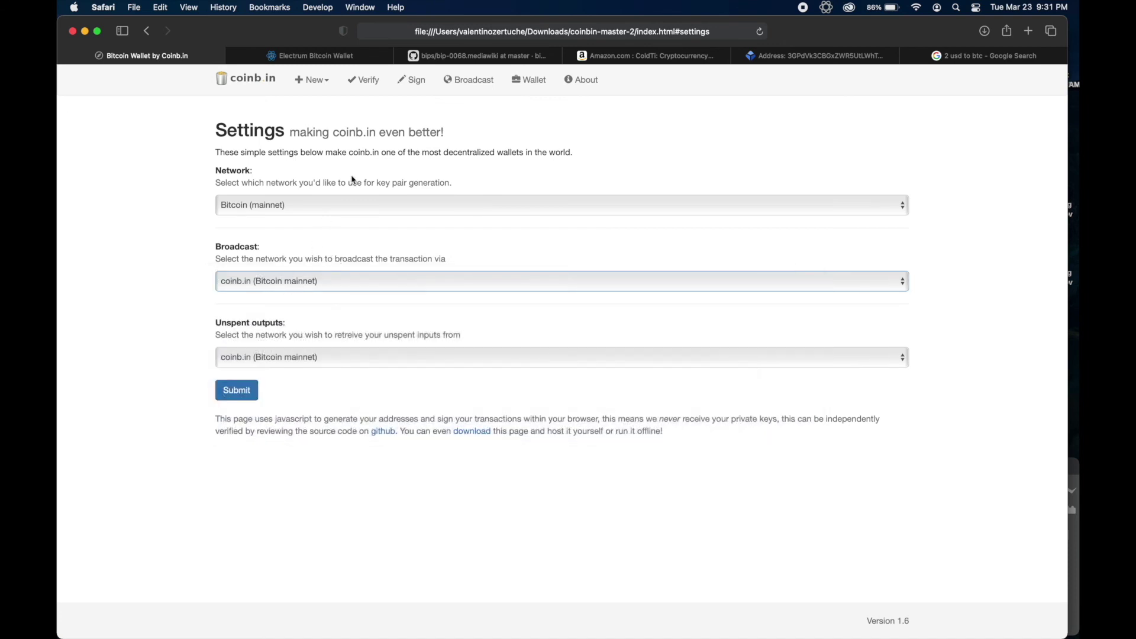
pyautogui.click(468, 80)
pyautogui.click(414, 195)
pyautogui.press('super+v')
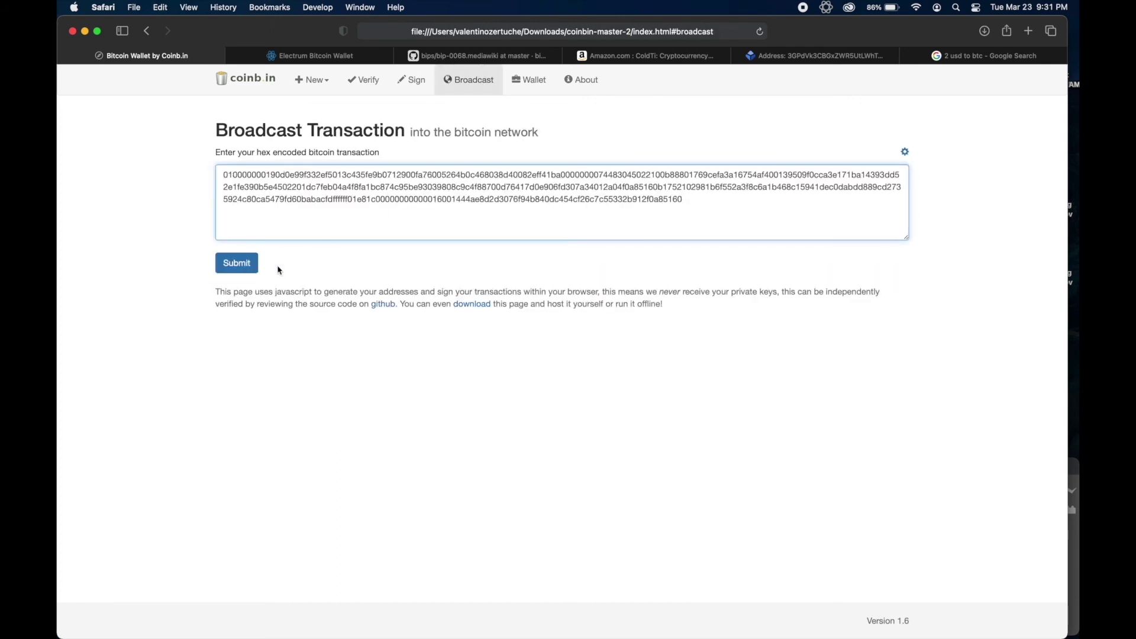
pyautogui.click(238, 263)
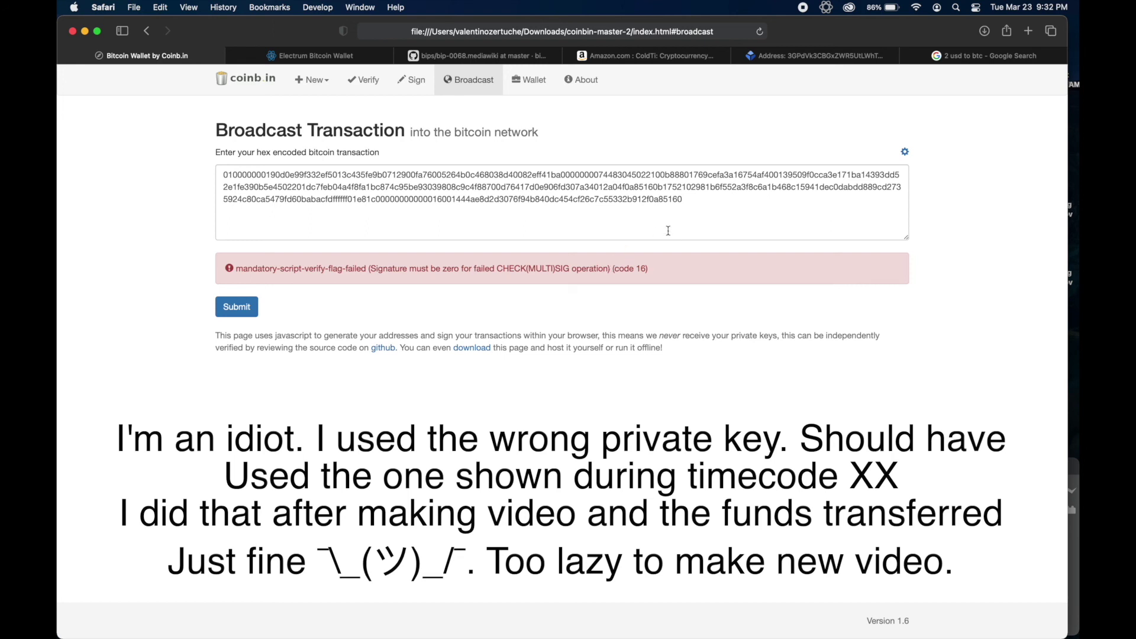
# Use Blockcypher.com (Bitcoin mainnet) for broadcast and unspent outputs, then retry the broadcast.
pyautogui.click(905, 153)
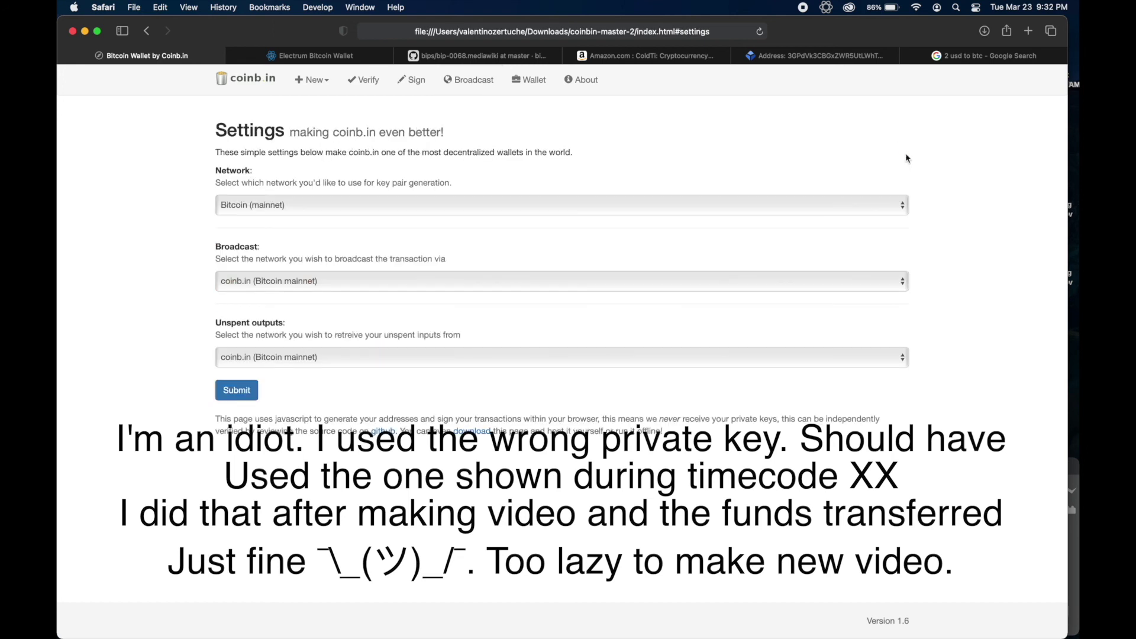
pyautogui.click(332, 207)
pyautogui.click(329, 202)
pyautogui.click(324, 286)
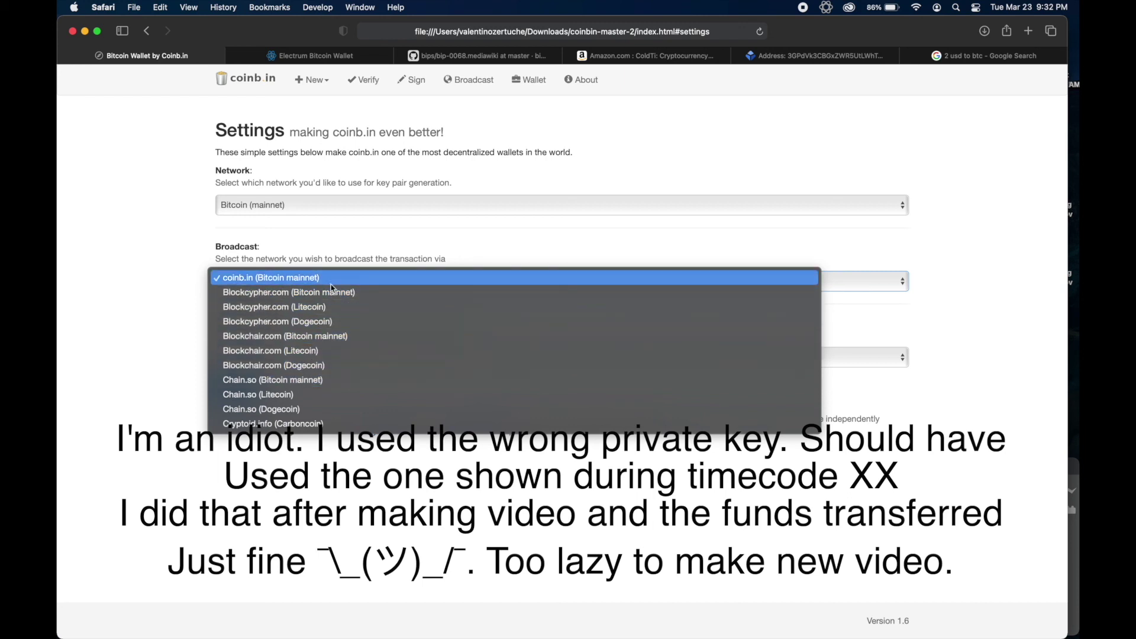
pyautogui.click(334, 293)
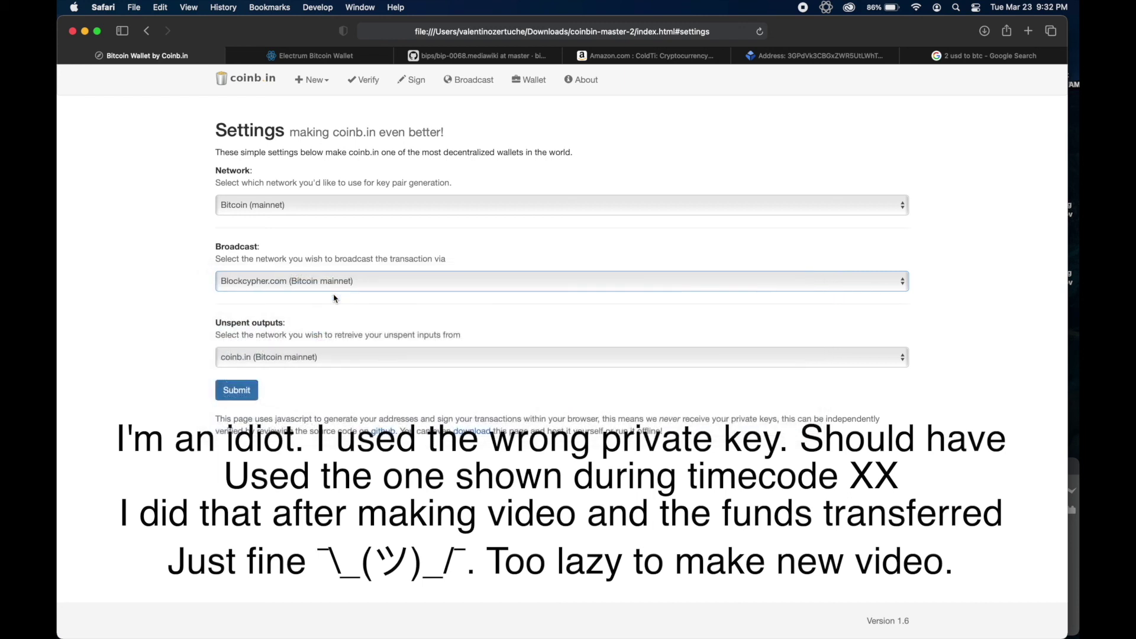
pyautogui.click(338, 355)
pyautogui.click(339, 370)
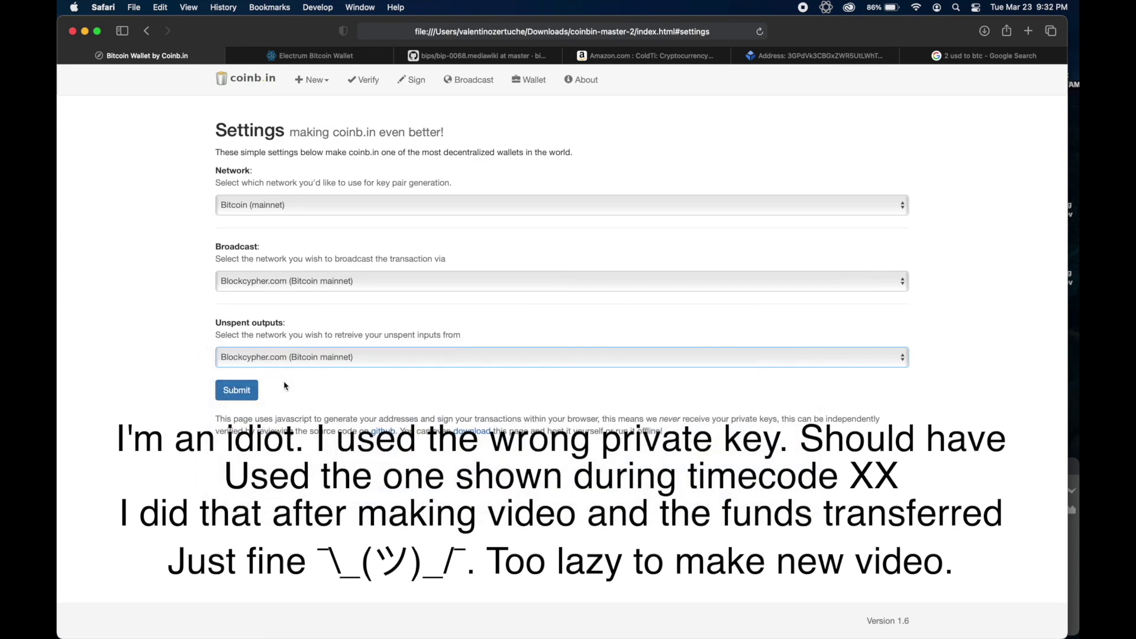
pyautogui.click(239, 392)
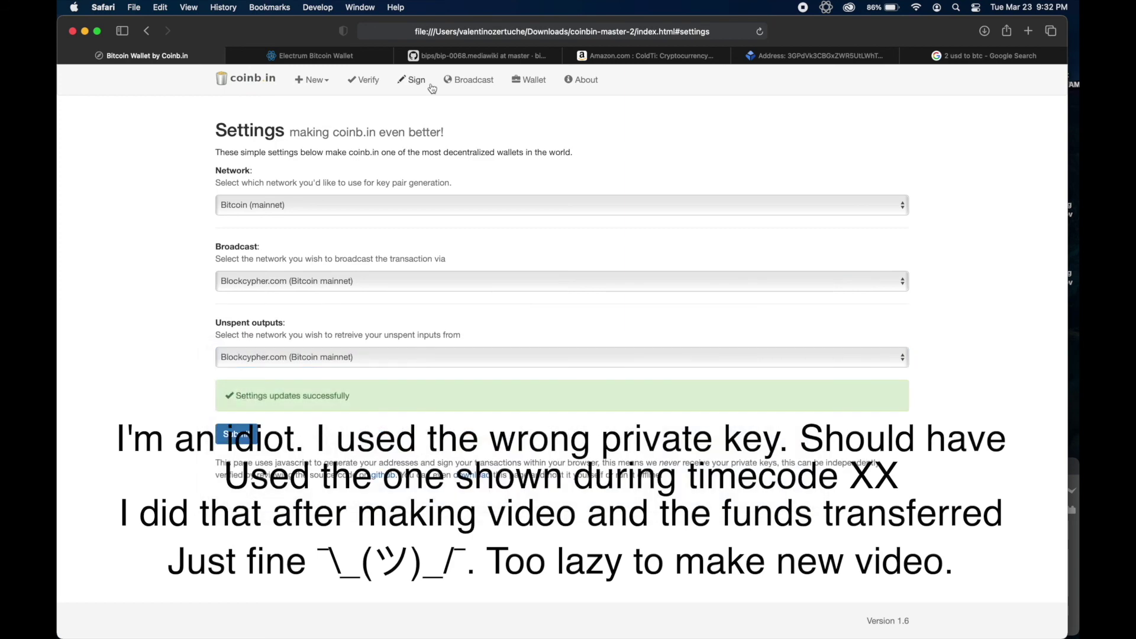
pyautogui.click(466, 82)
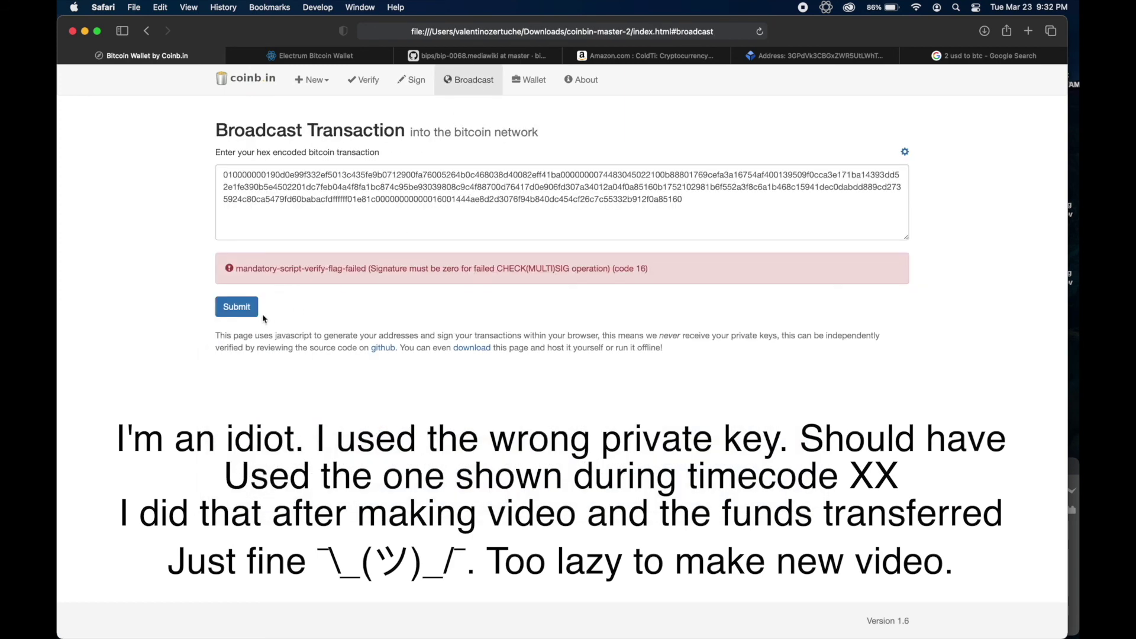
pyautogui.click(238, 311)
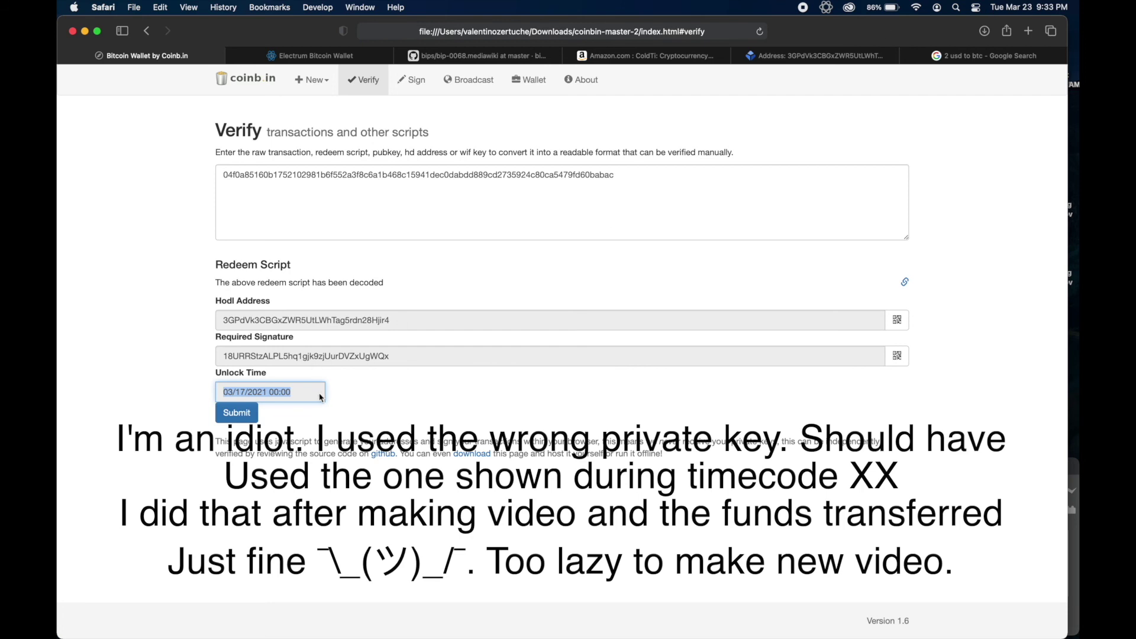
# Move through the Wallet, Broadcast and Verify pages, ending on Sign with the 198-byte signed transaction.
pyautogui.click(388, 187)
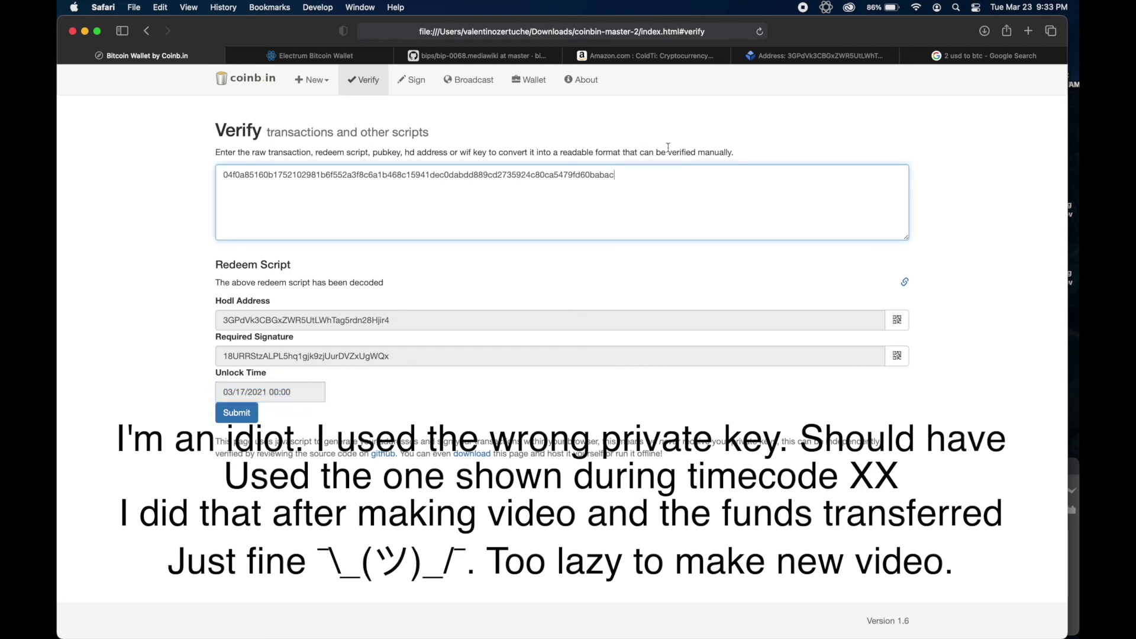
pyautogui.click(535, 82)
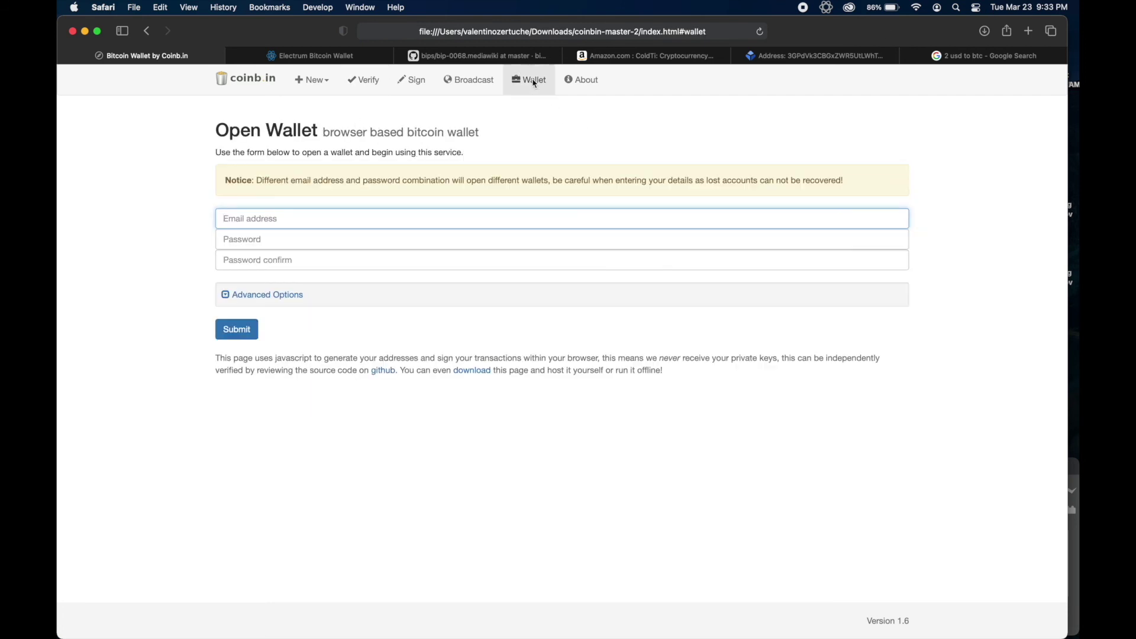
pyautogui.click(469, 81)
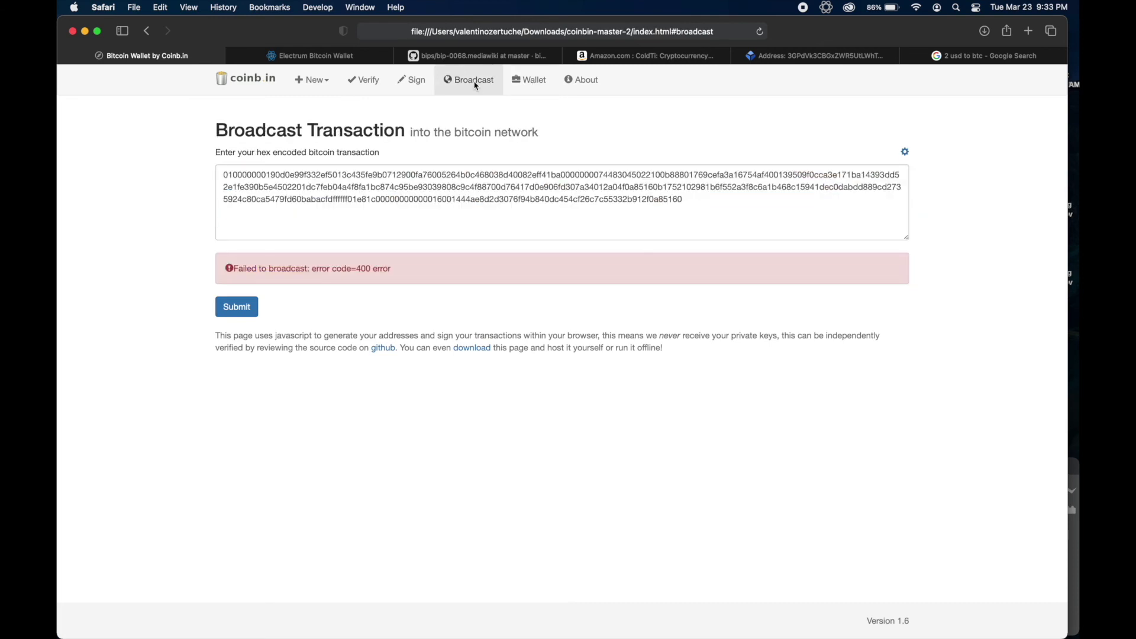
pyautogui.click(373, 84)
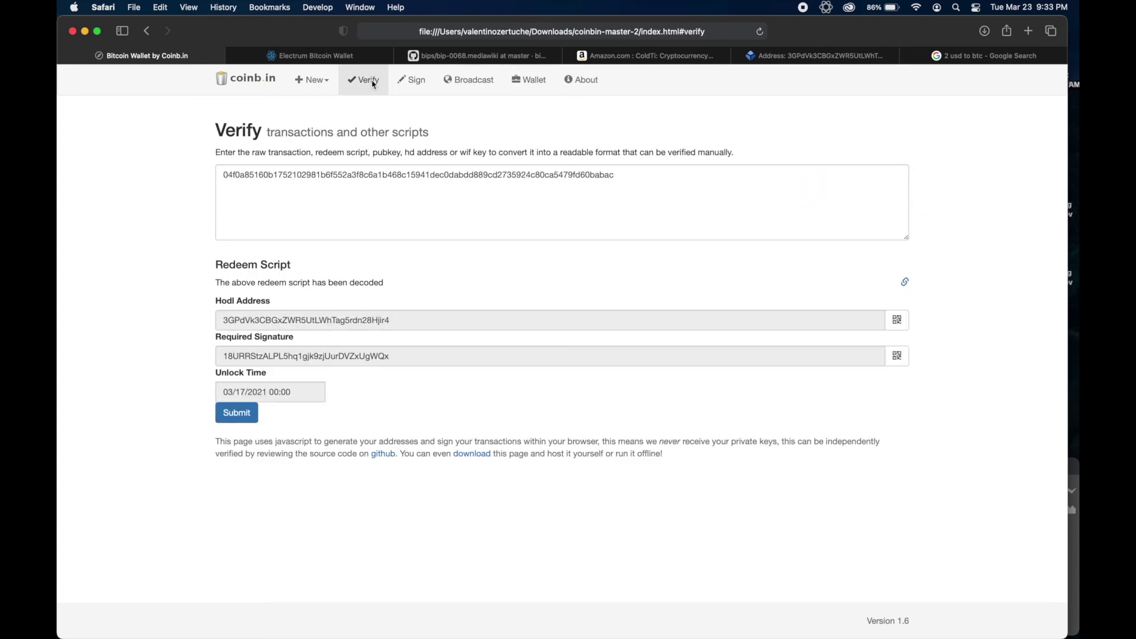
pyautogui.click(417, 87)
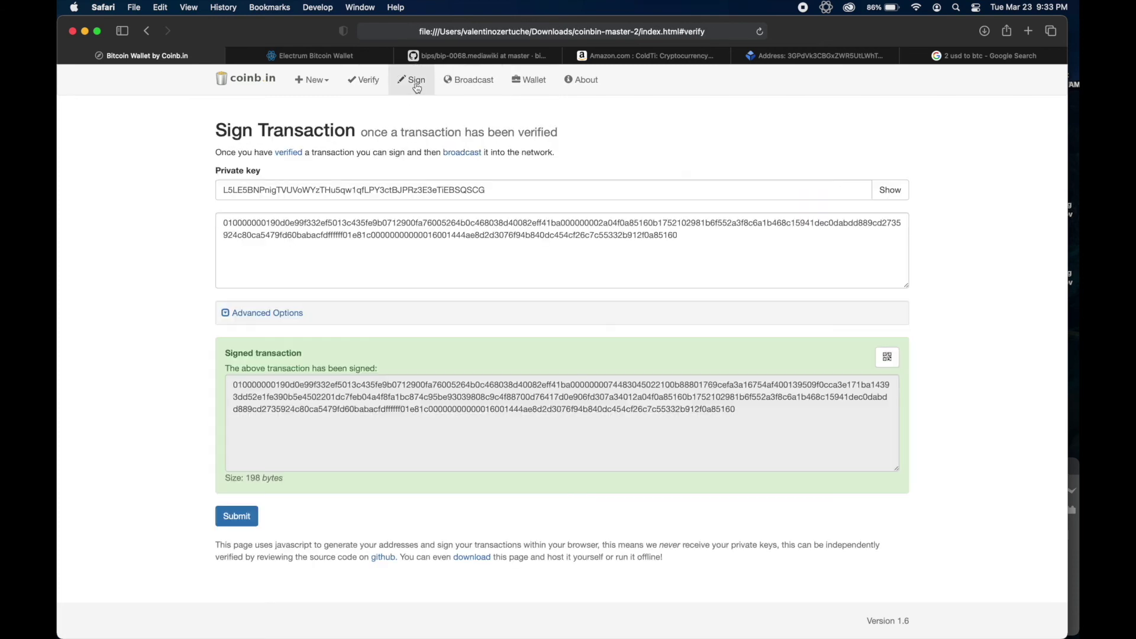
pyautogui.click(504, 188)
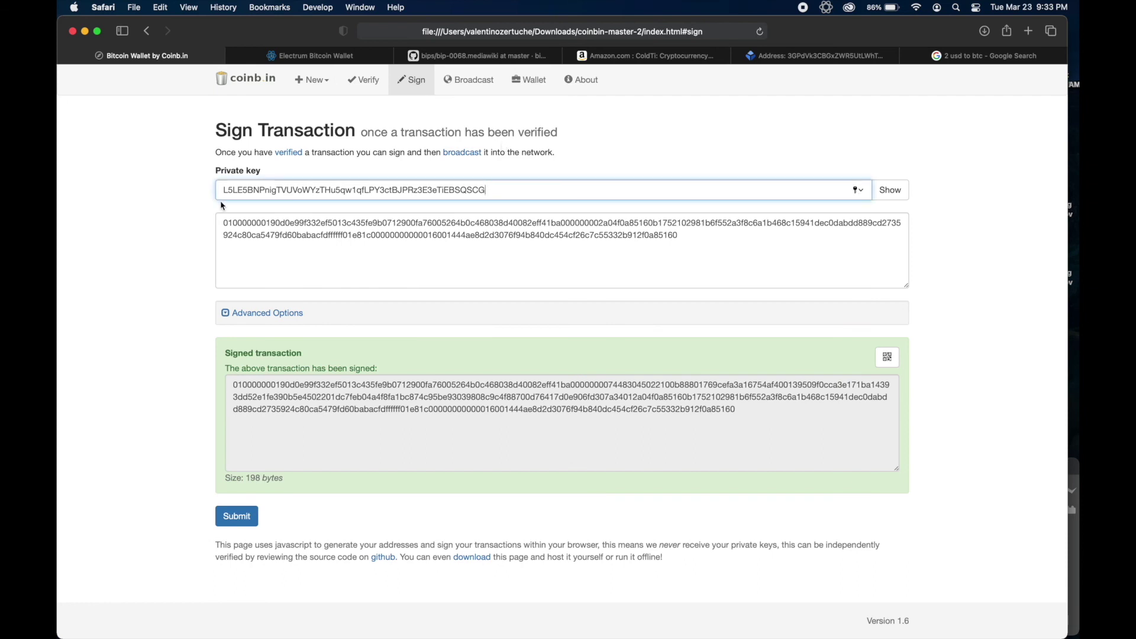
pyautogui.click(314, 80)
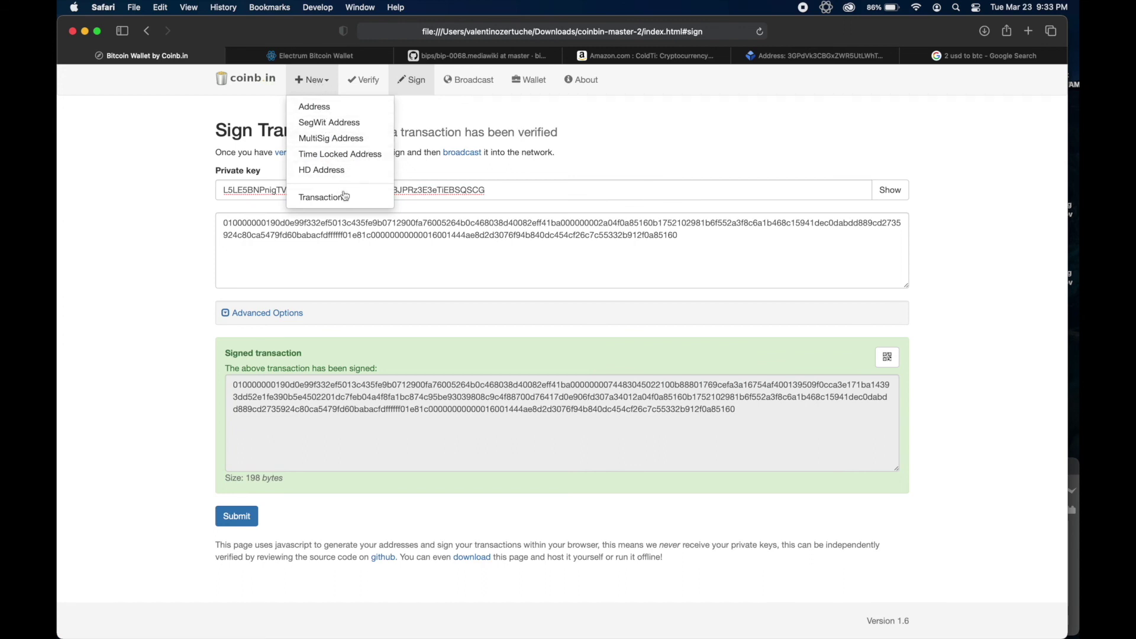
pyautogui.click(623, 136)
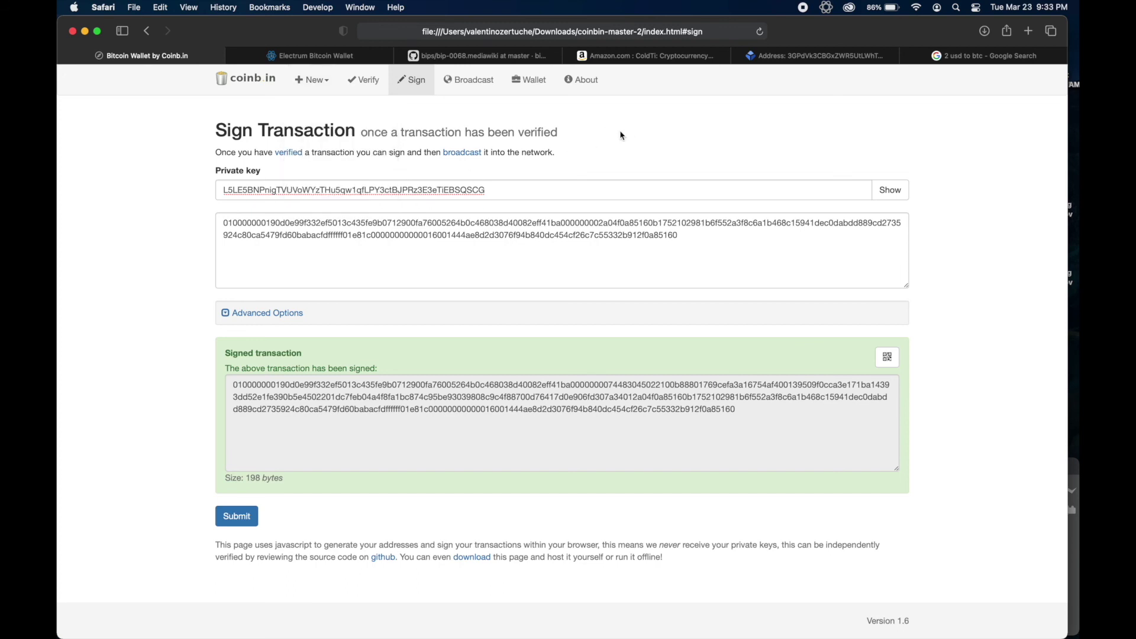